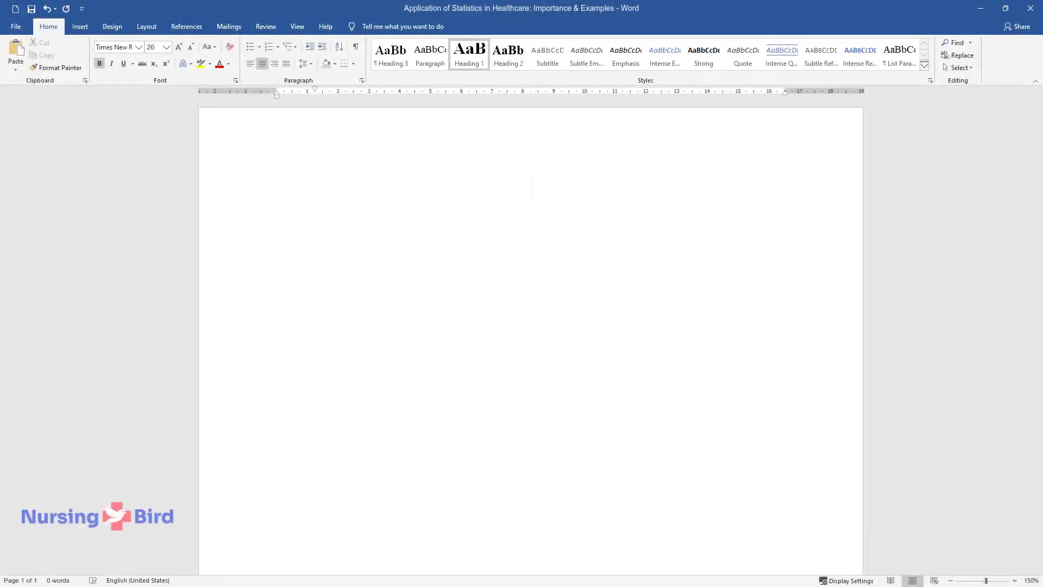
text(Application )
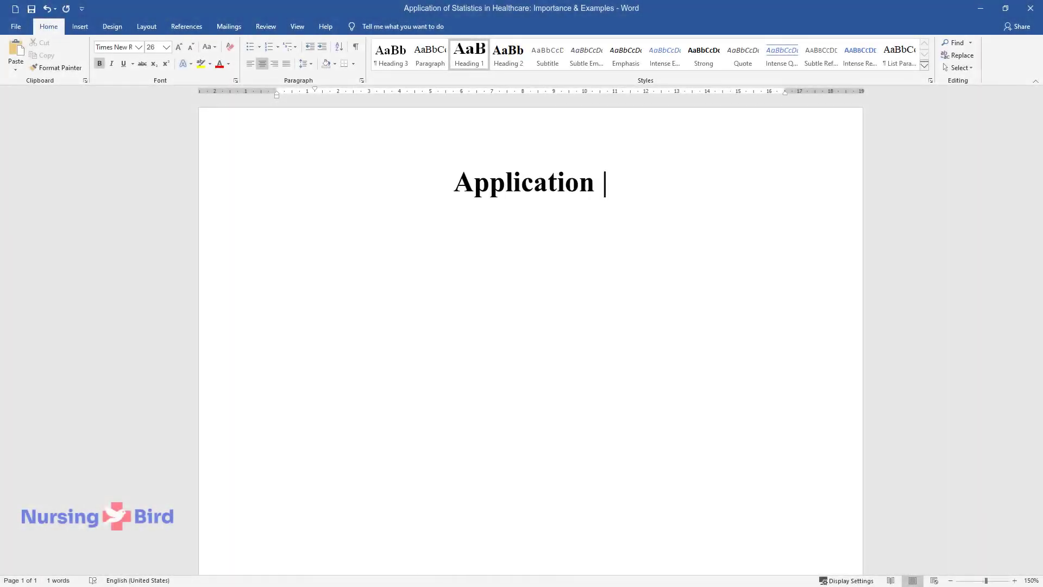
text(of Statistics in Healthcare:)
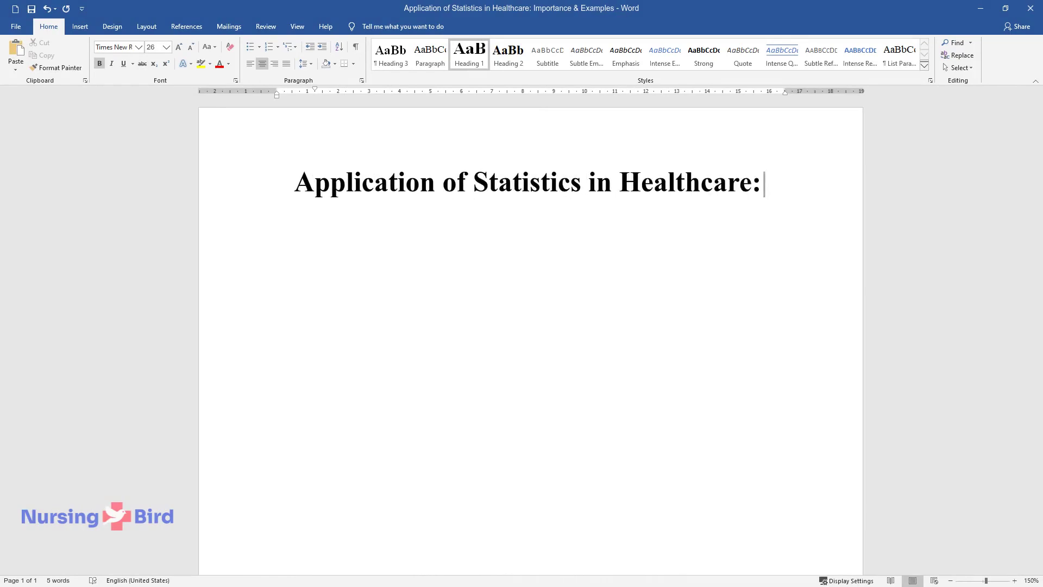
text( Importance & Examples)
Step: Add the essay title and the subheading 'Exploring the Importance of Statistics in Healthcare', then begin the first body paragraph
key(Return)
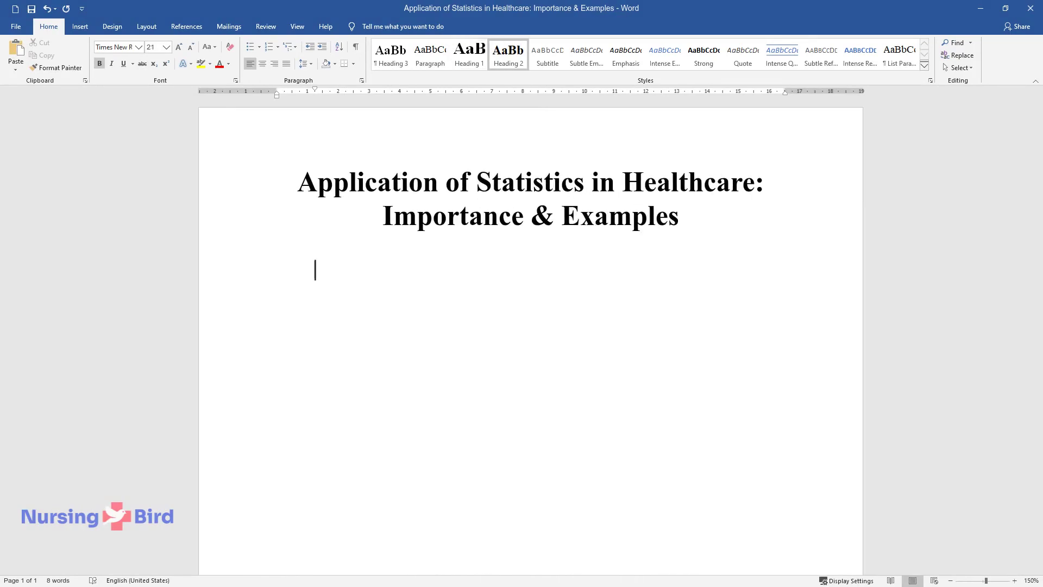
text(Exploring the Importa)
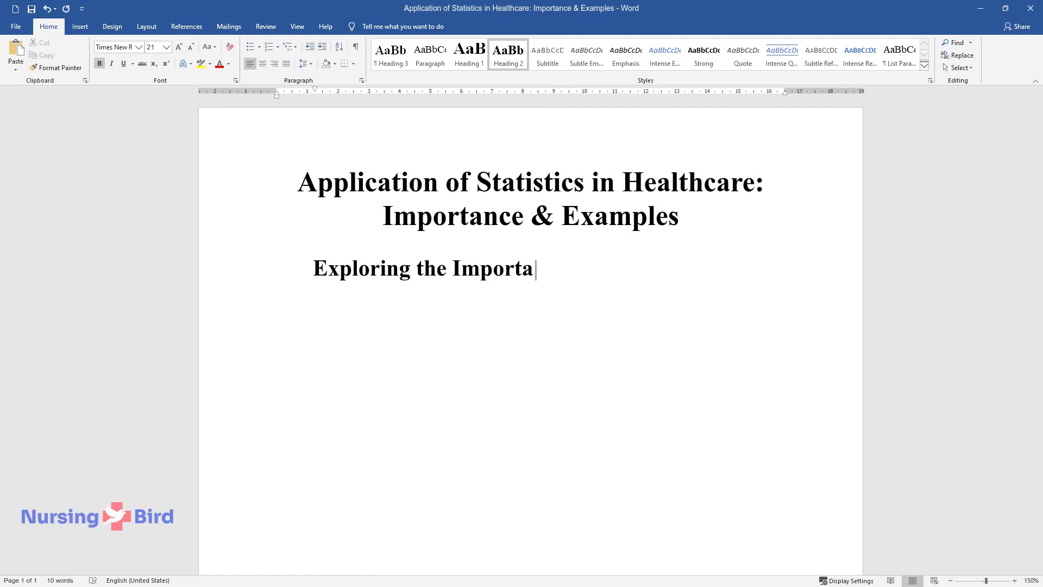
text(nce of Statistics in Healthca)
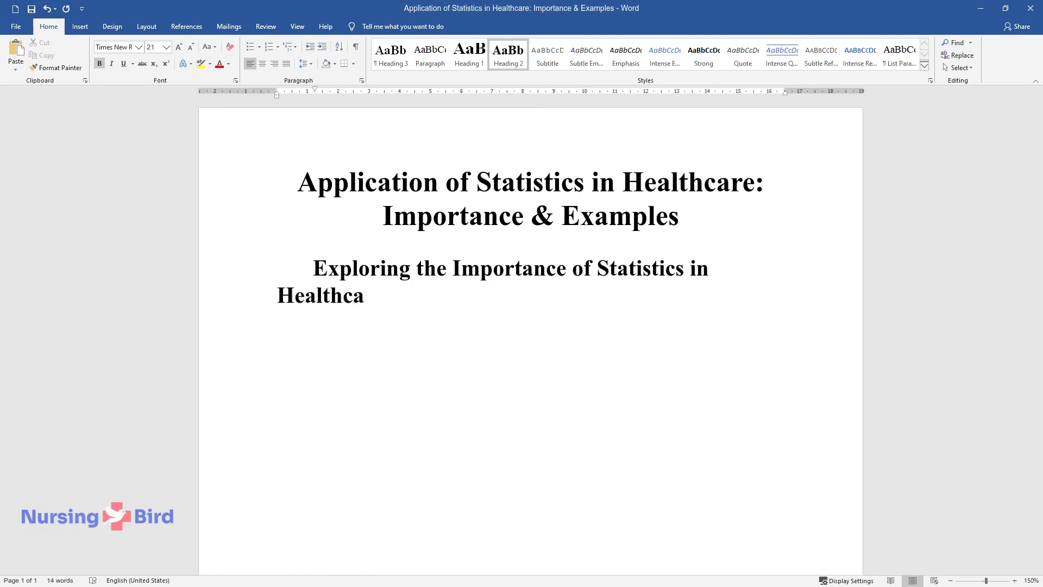
text(re)
key(Return)
text(a and it)
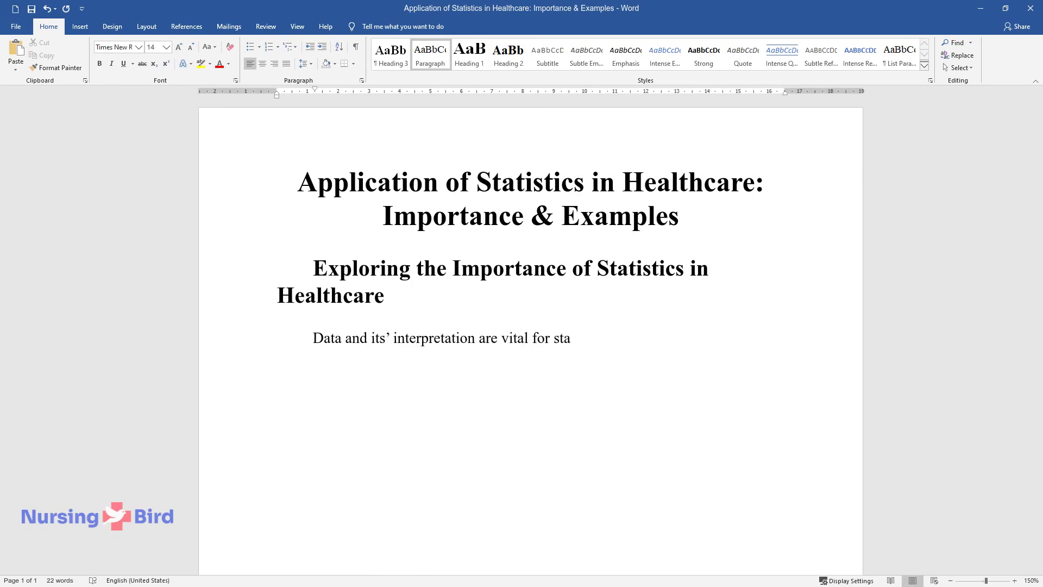
text( application in the field )
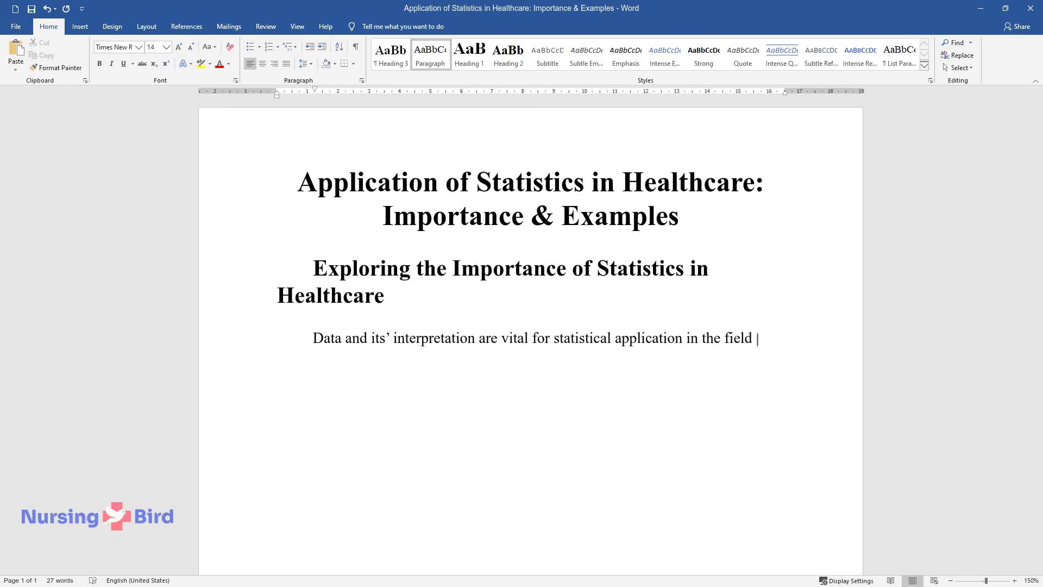
text(of health care. N)
text(owadays, healthcar)
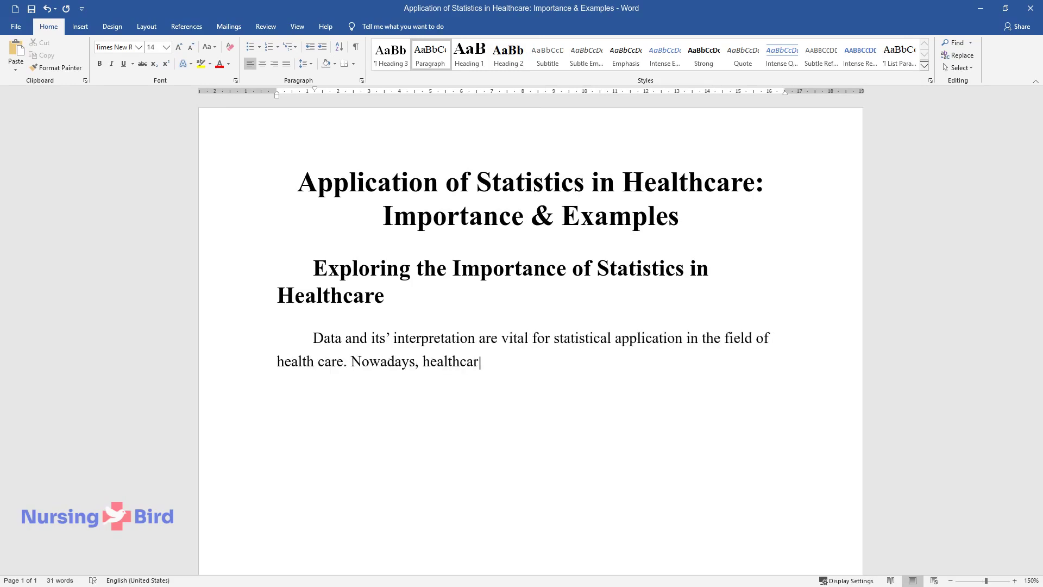
text(e systems carry a significant amount of data on patients, including )
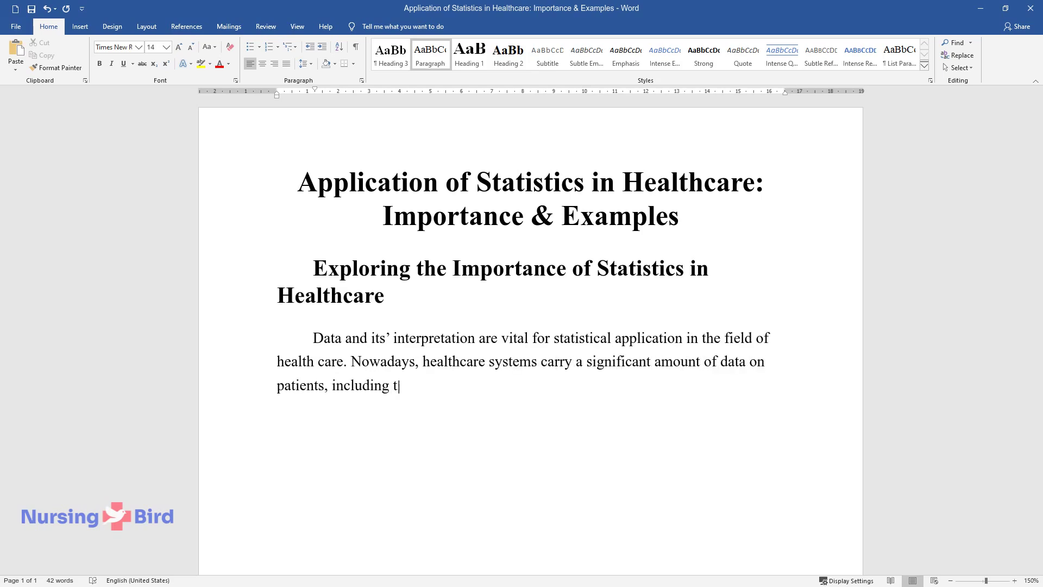
text(their demographics, treatment plans)
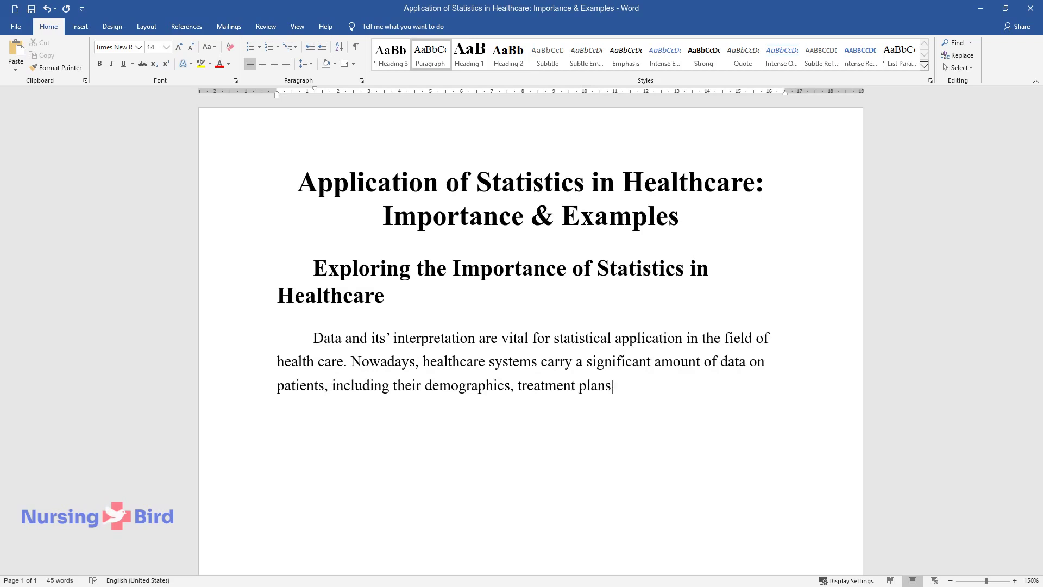
text(, methods of payment, and insuranc)
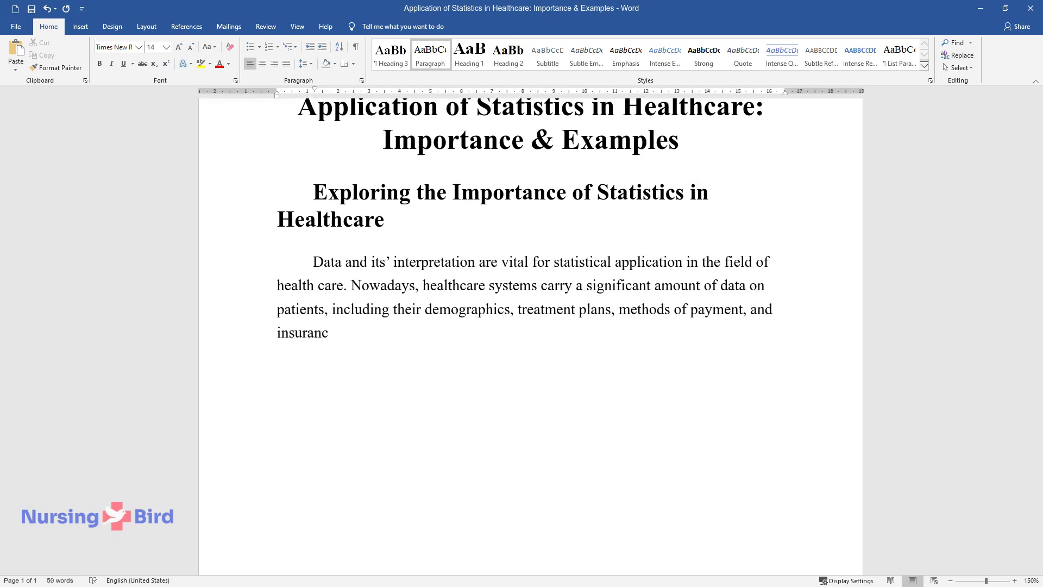
text(e information. This essay will desc)
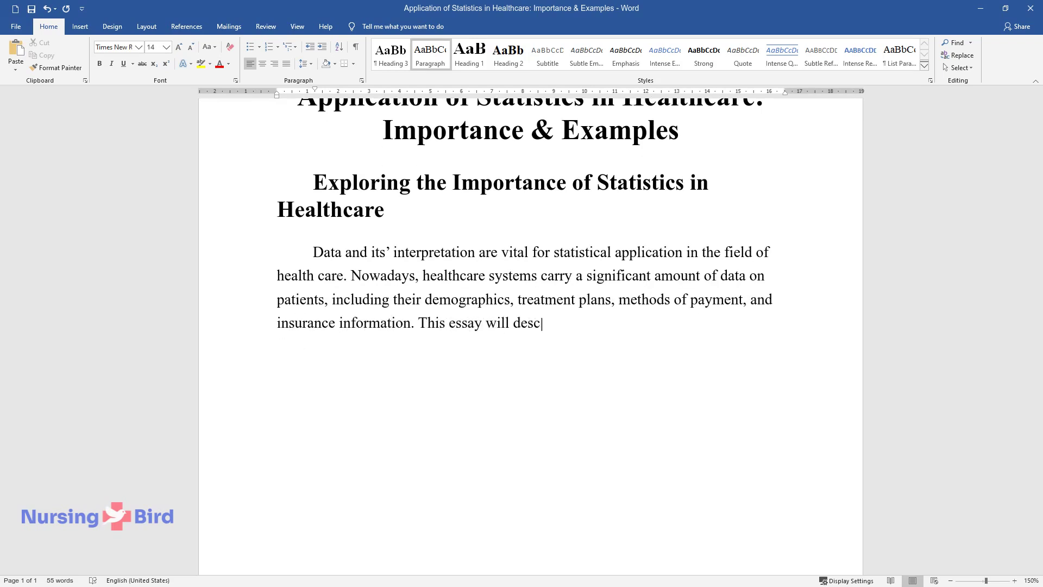
text(ribe the standard application of st)
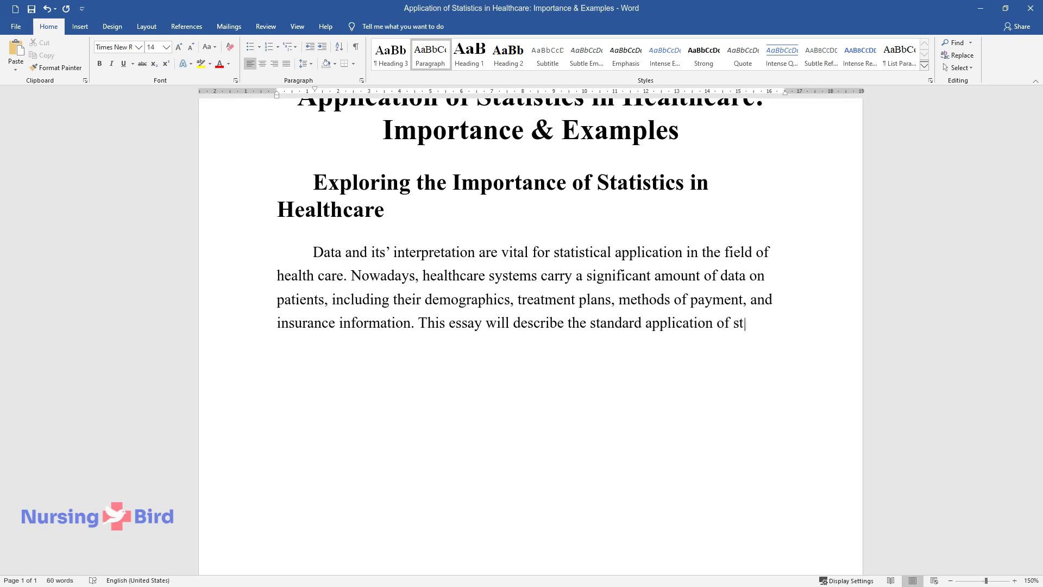
text(atistics in health care and discus)
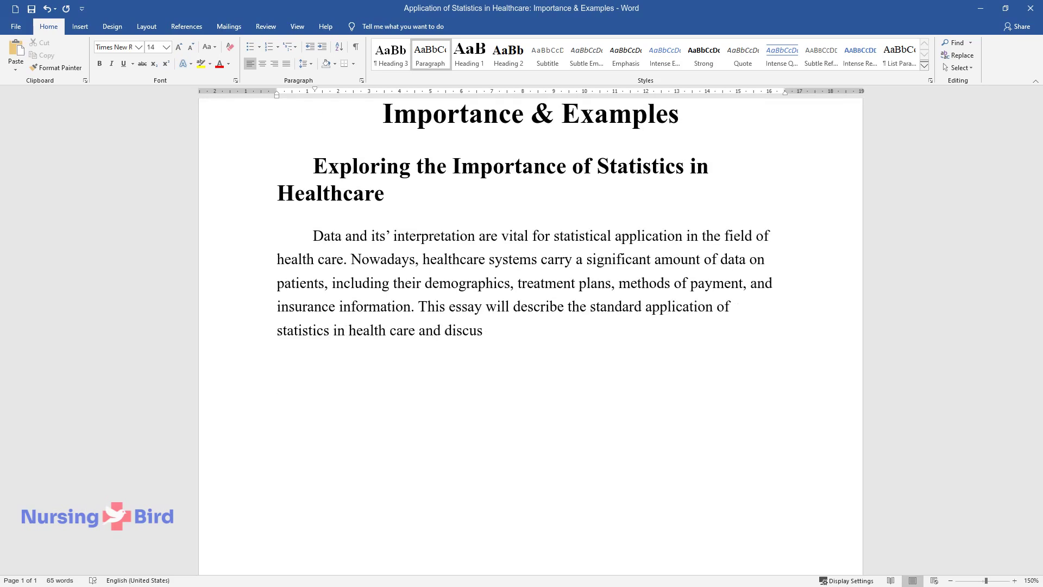
text(gnificance and utilization)
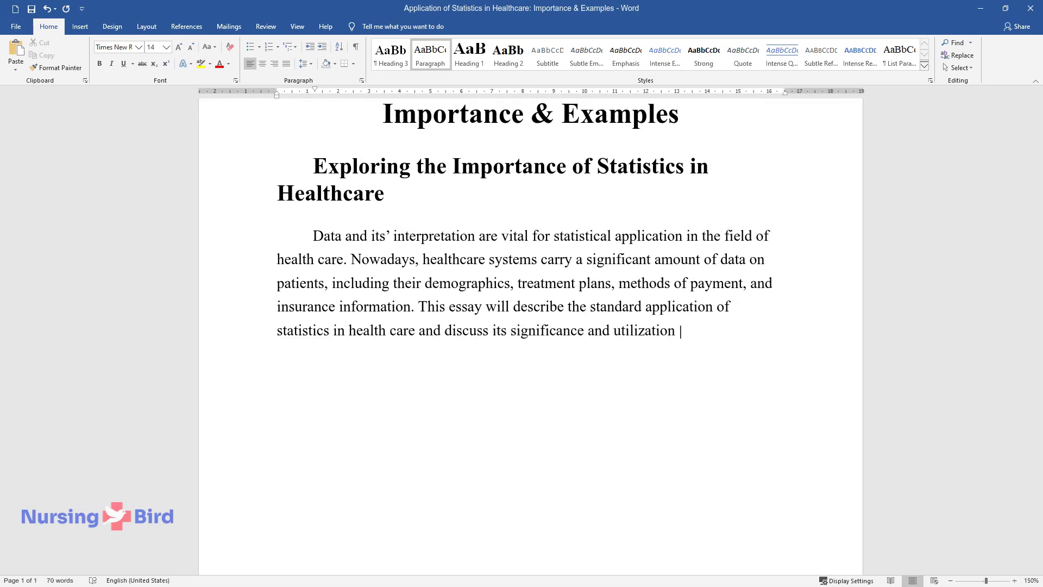
text(of statistical knowledge in nurses)
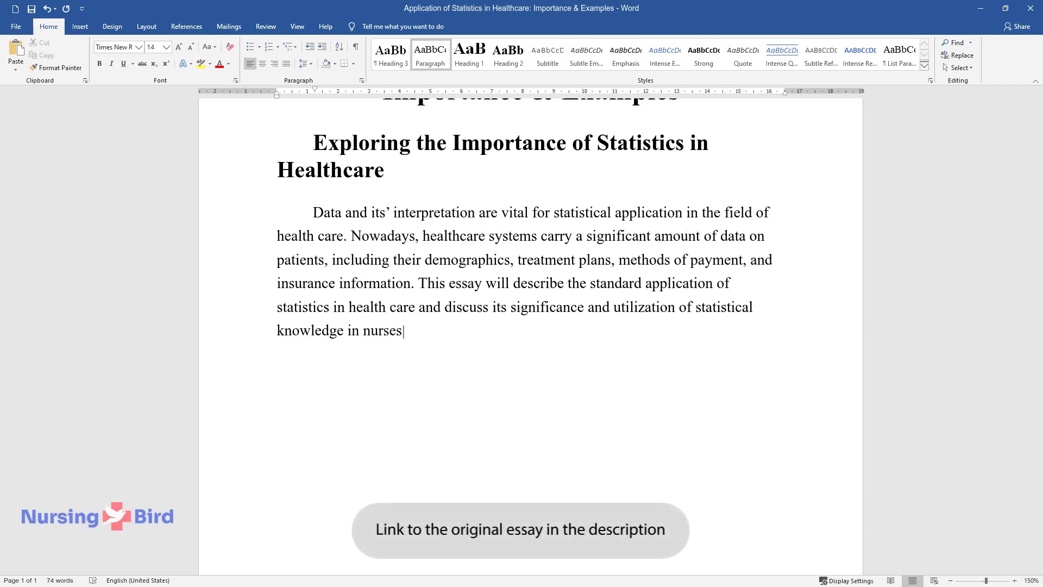
text(' work in a hospital.)
Step: Write the second body paragraph on systematizing healthcare data into statistics for cancer and diabetes diagnosis
key(Return)
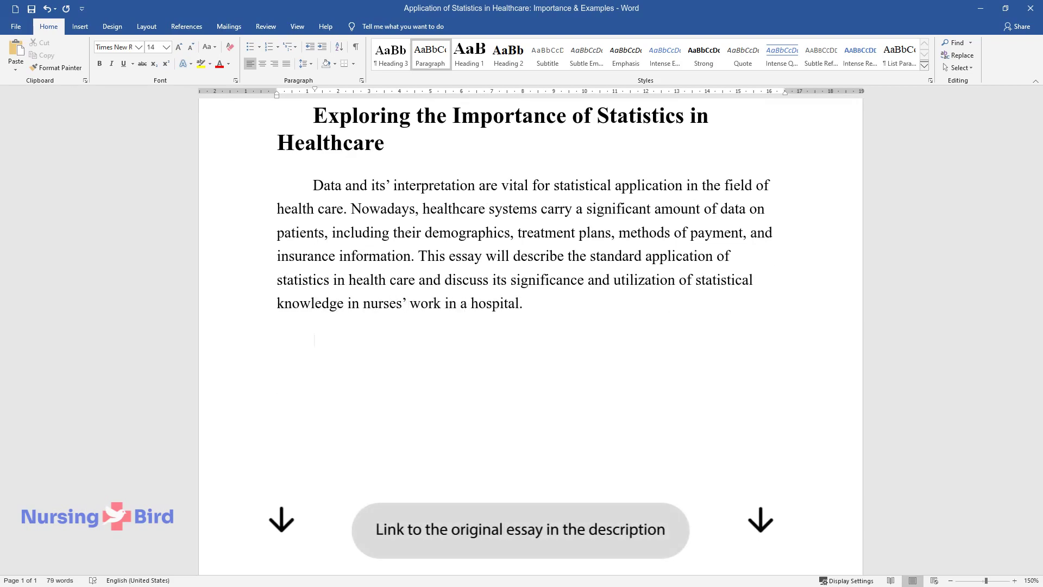
text(The healthcare system's infor)
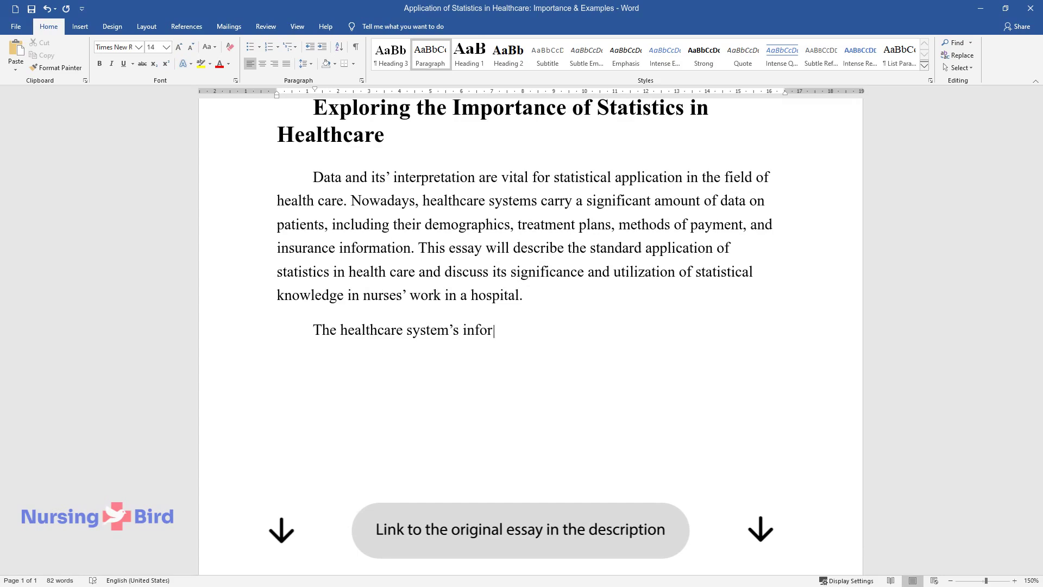
text(mation on the patients, treatment p)
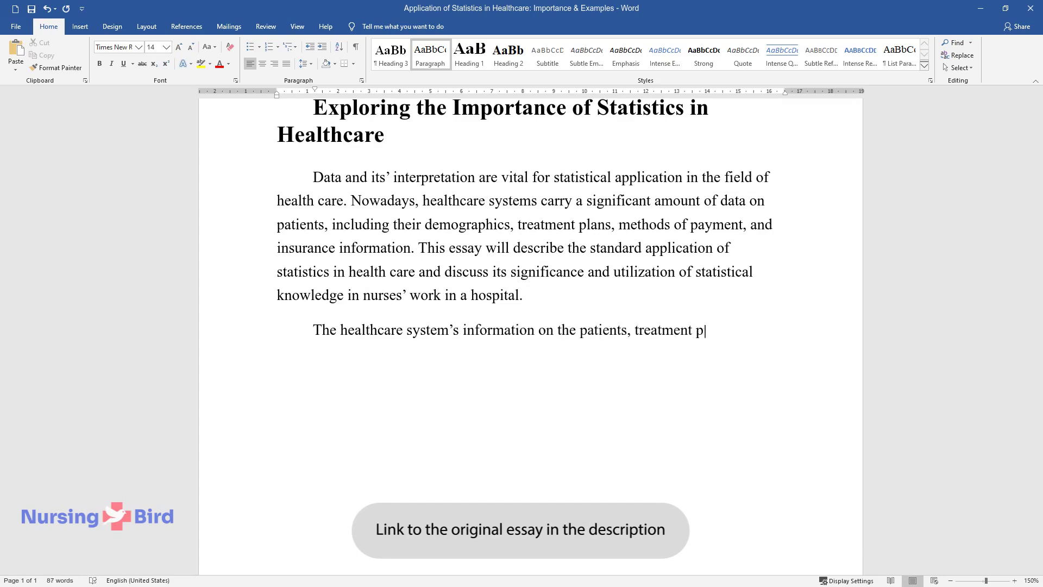
text(rograms, and payment process could)
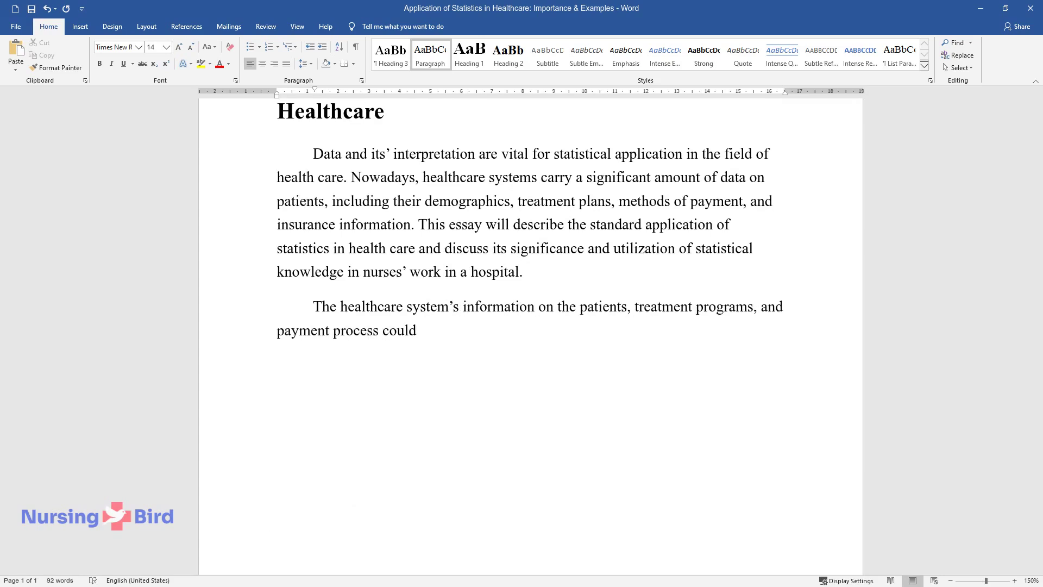
text( be systematized and organized in)
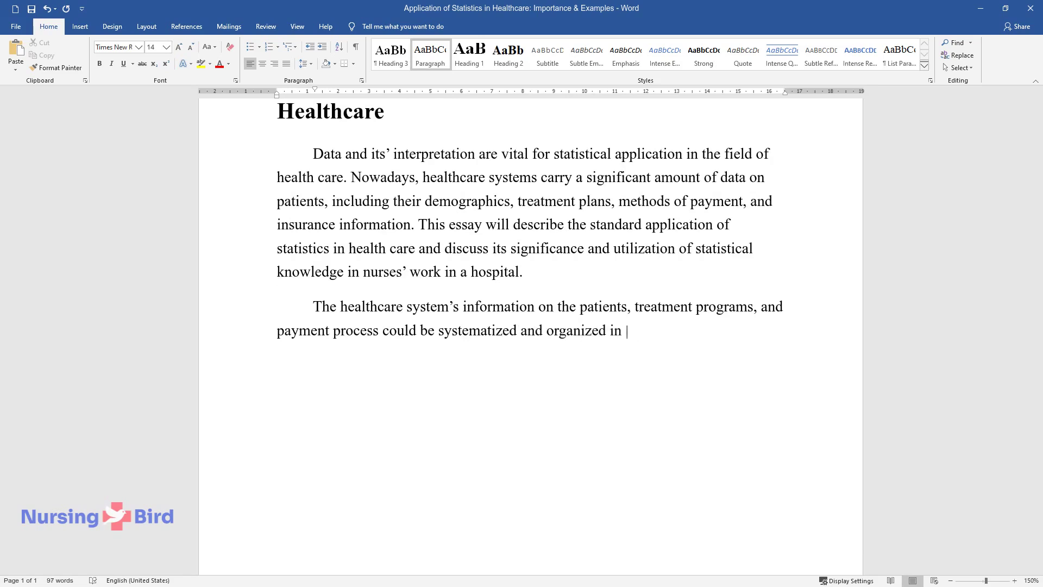
text(the form of statistics.)
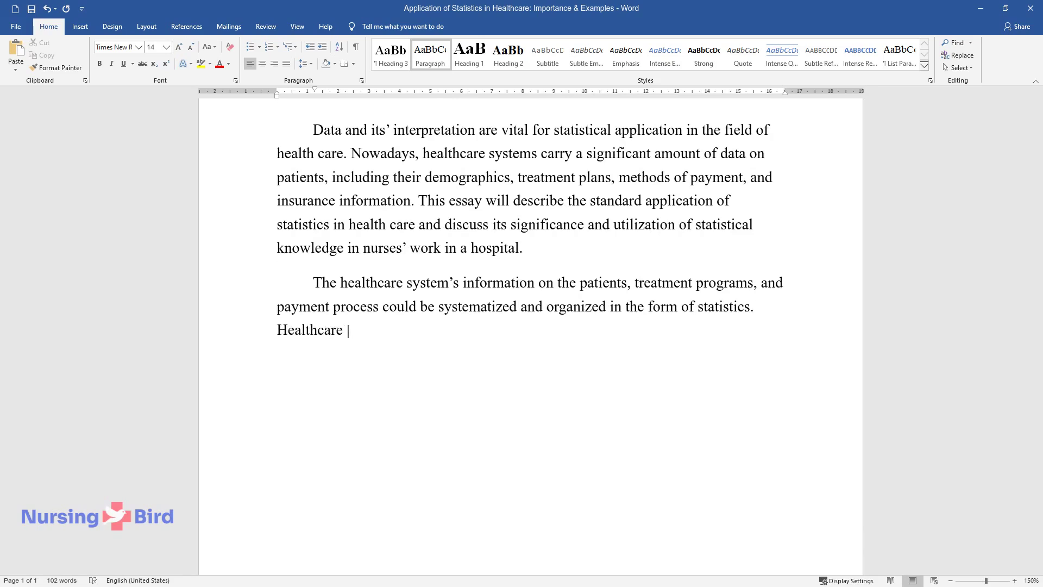
text( Head be applied in a number)
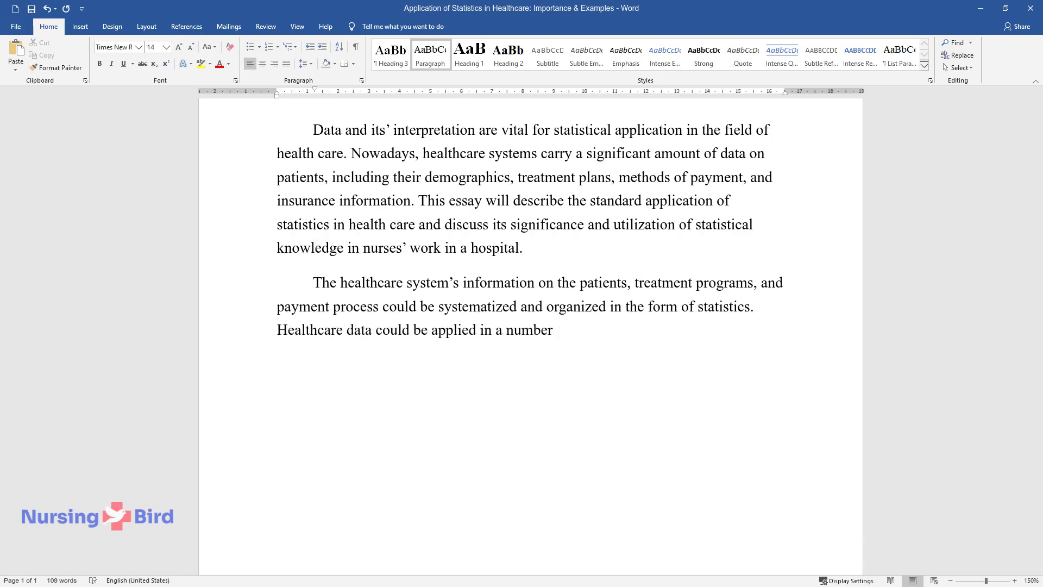
text( of various cases, like providing a)
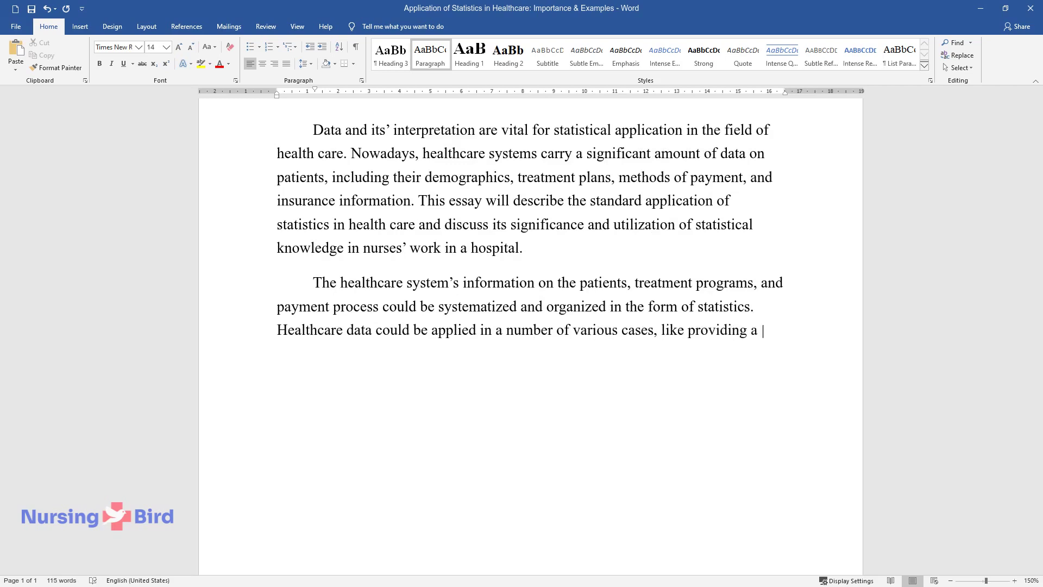
text(view of cancer statistics and how )
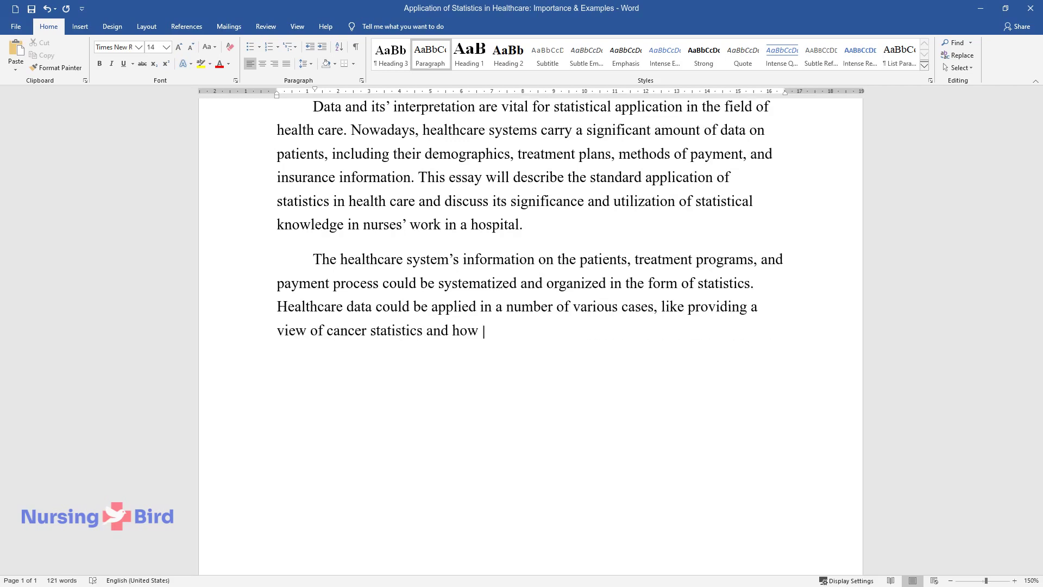
text(ecific demographi)
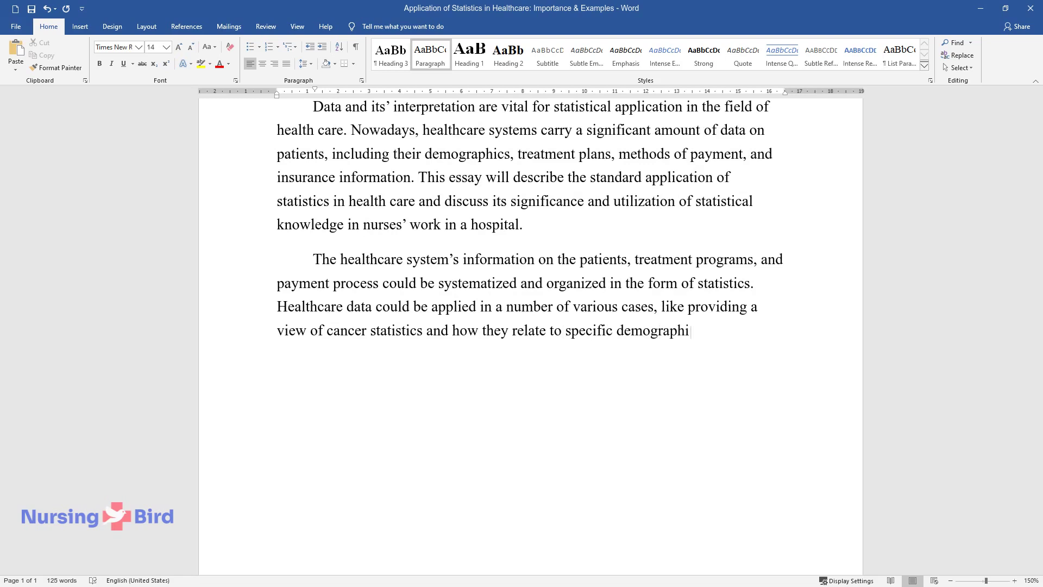
text(hine learning algorithms th)
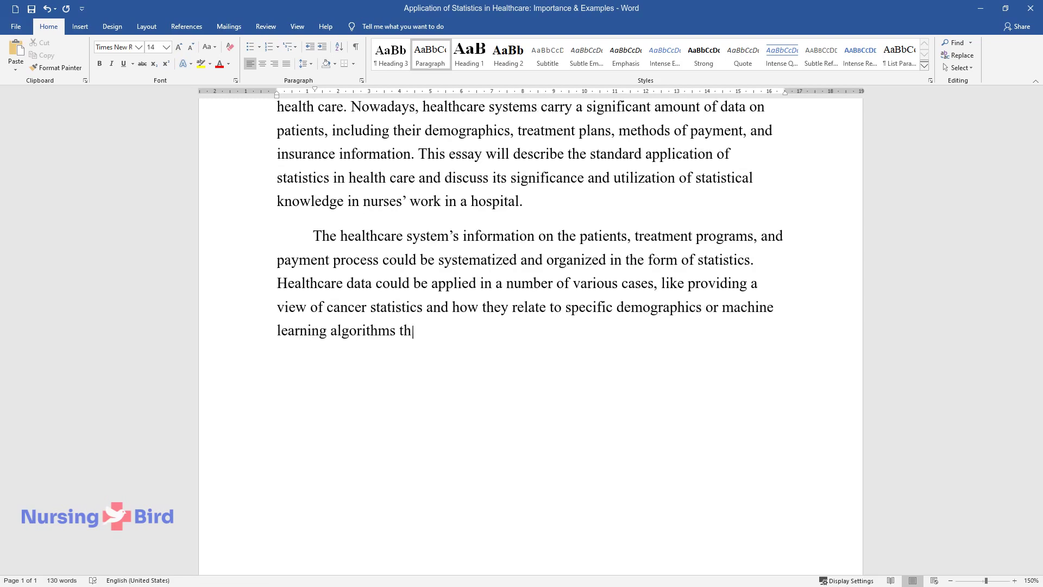
text(at predict diabetes diagnosis. The)
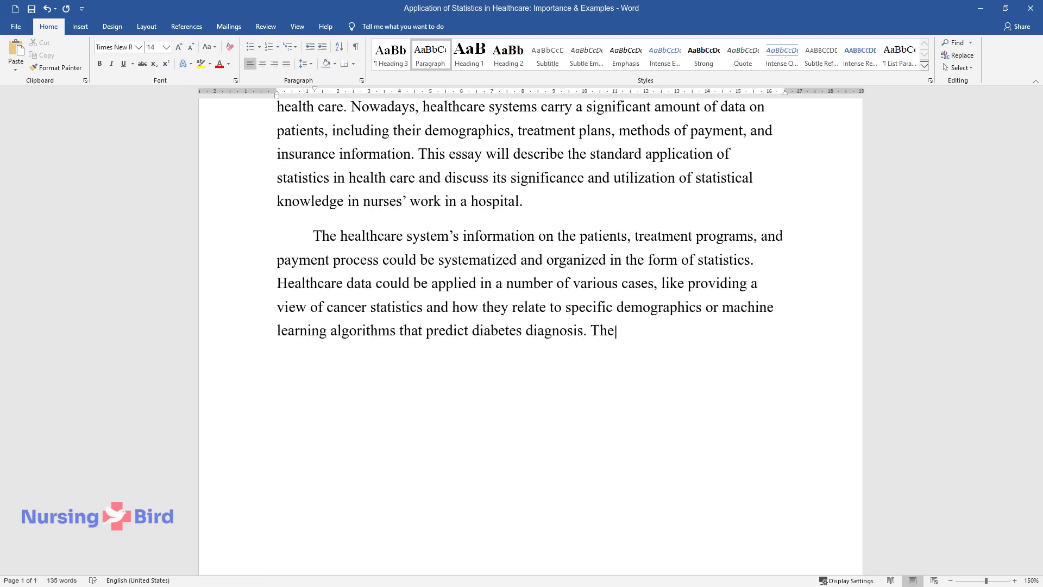
text( commonly used statistical)
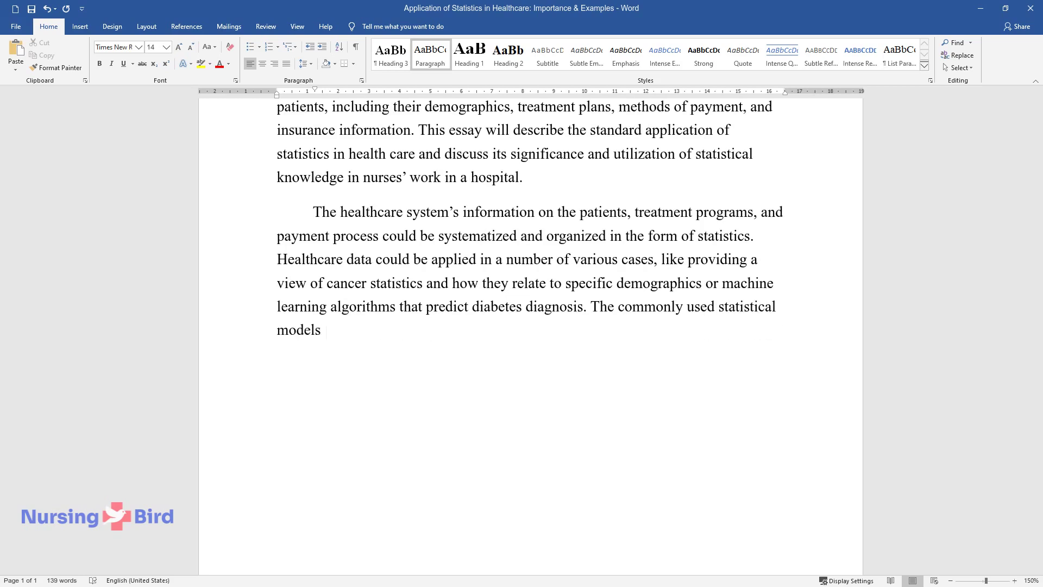
text( modelslso used in the machine le)
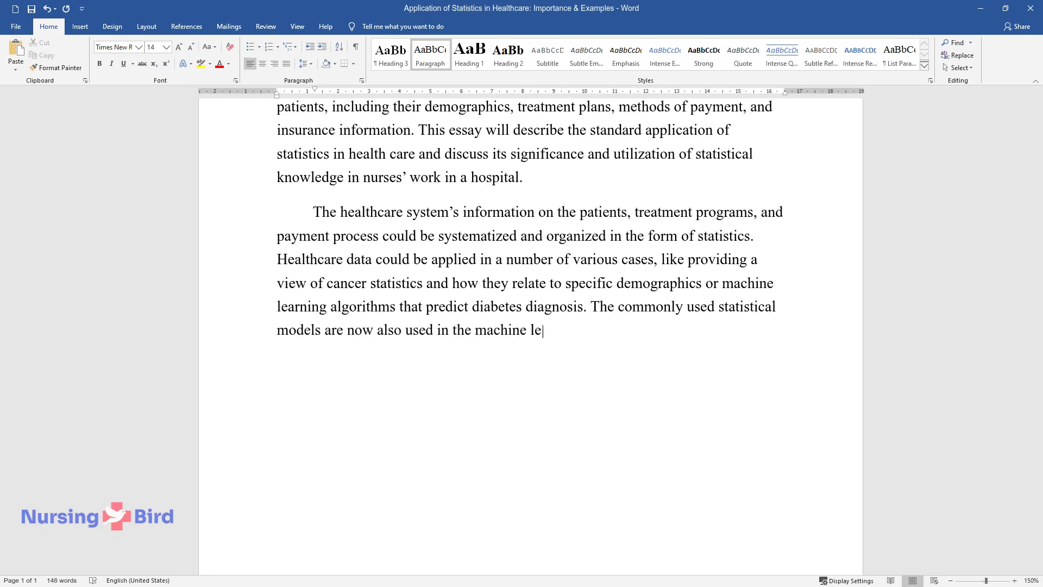
text(rocess.)
Step: Add the bold heading 'The Use of Machine Learning in Diagnosis' and its paragraph on diagnosis and emergency care
key(Return)
text(T)
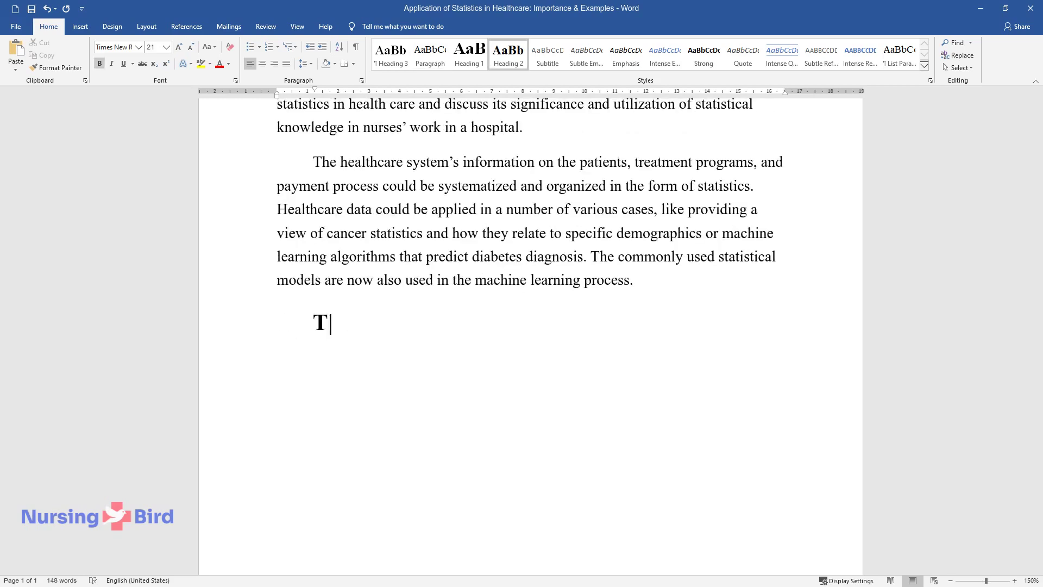
text(he Use of Machine Learning i)
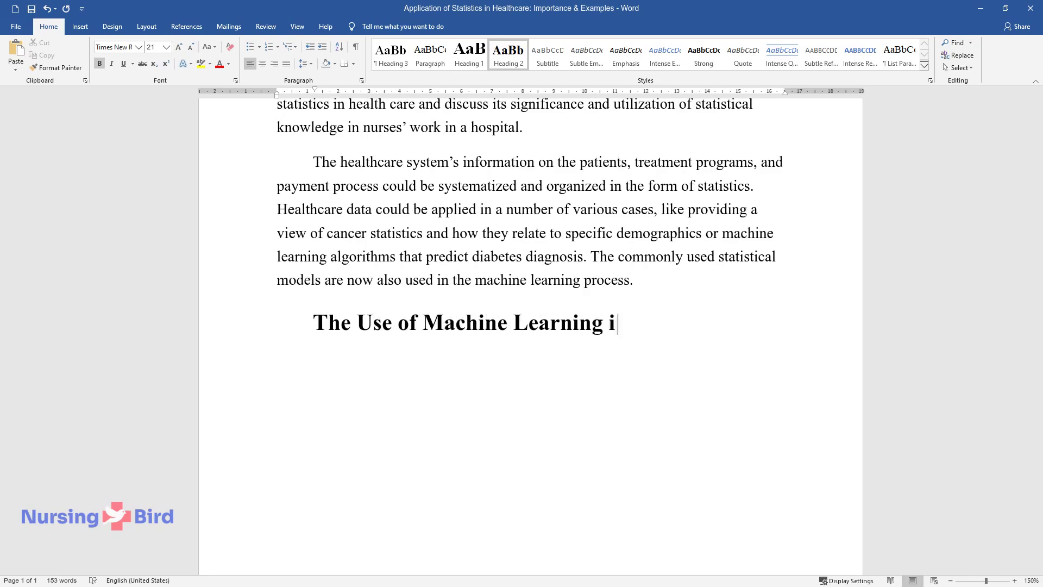
text(n Diagnosis)
key(Return)
text(Ma)
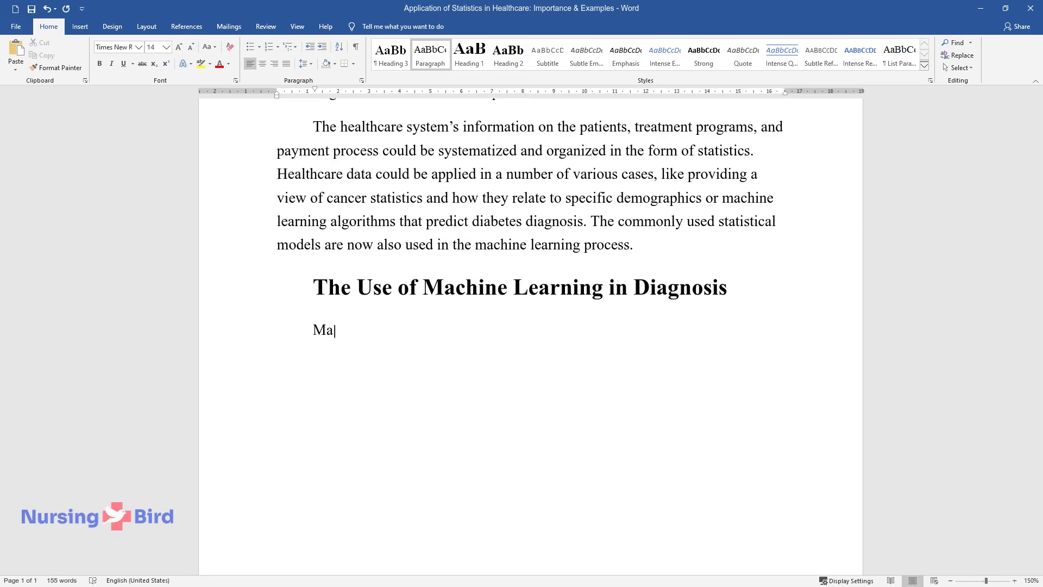
text(chine learning helps with the fas)
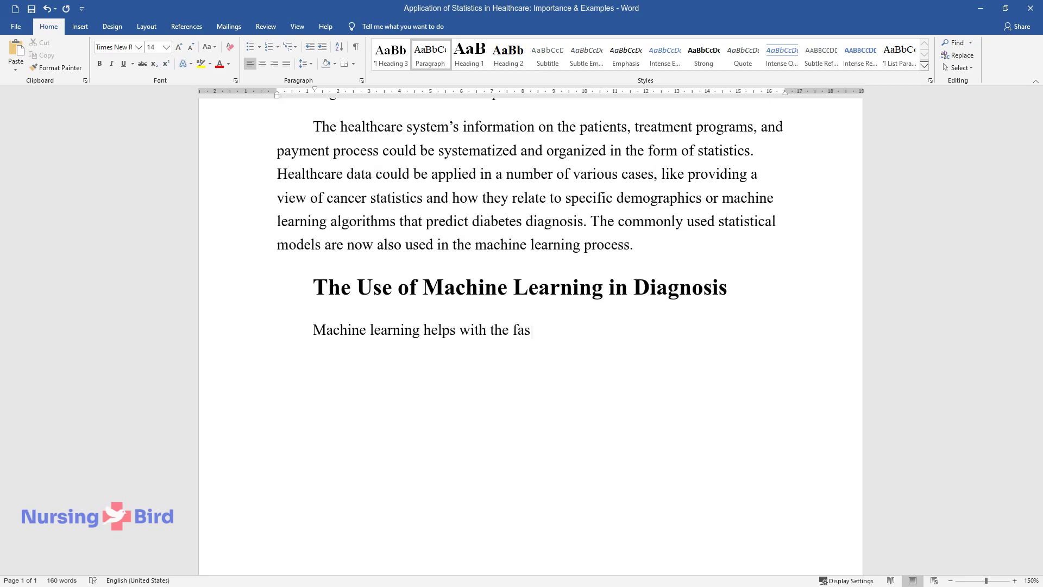
text(sive amount of )
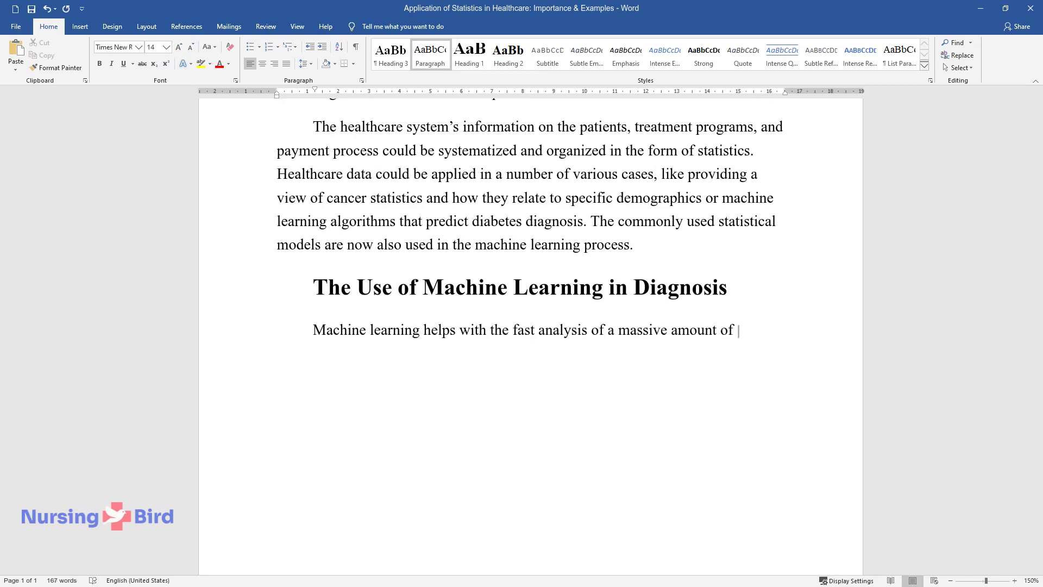
text(data that humans cannot process. F)
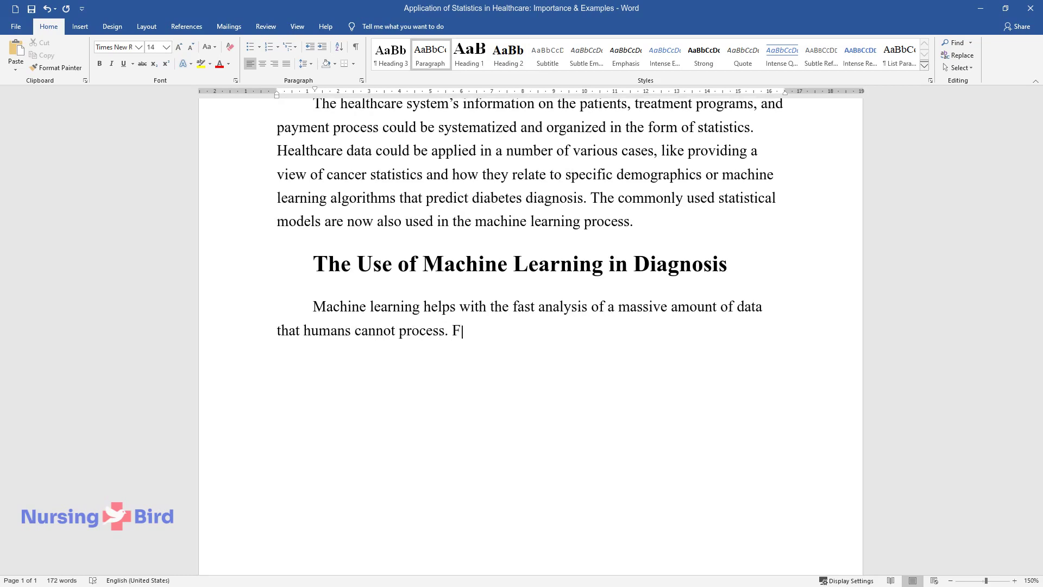
text(or example, the popular algorithm )
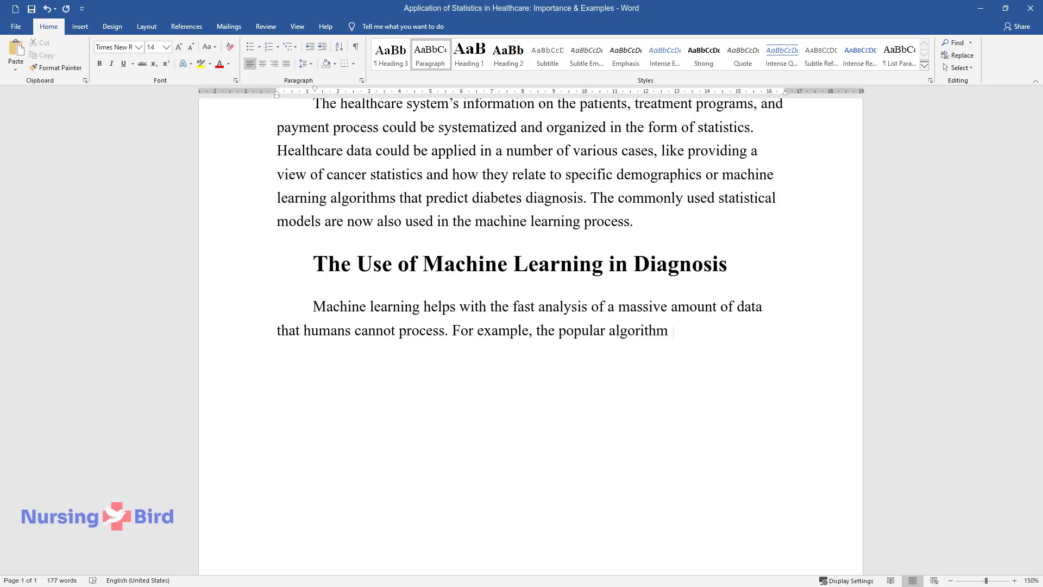
text(used by Netflix and Amazon that co)
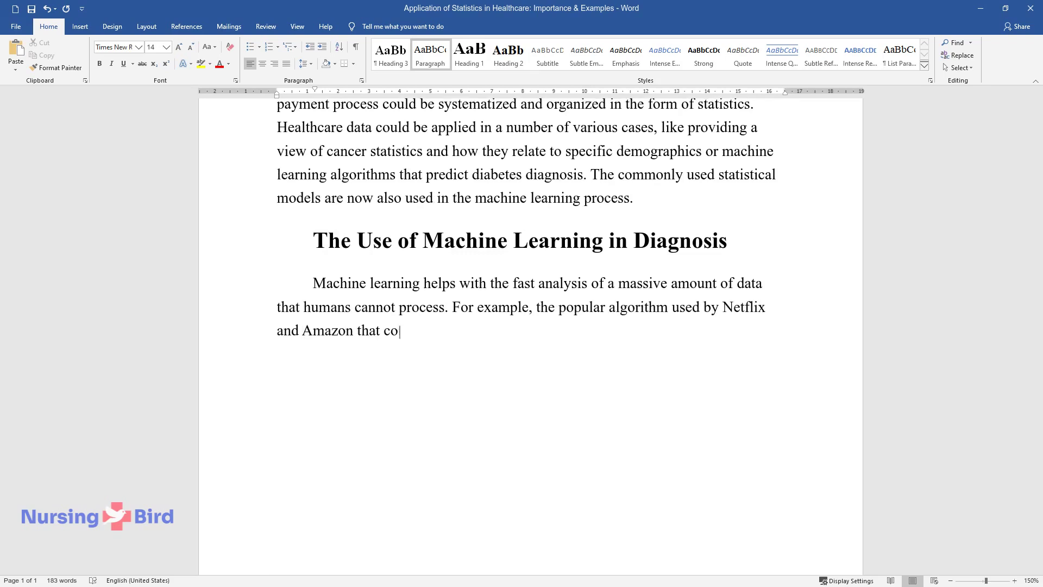
text(mpares the customers and recommend)
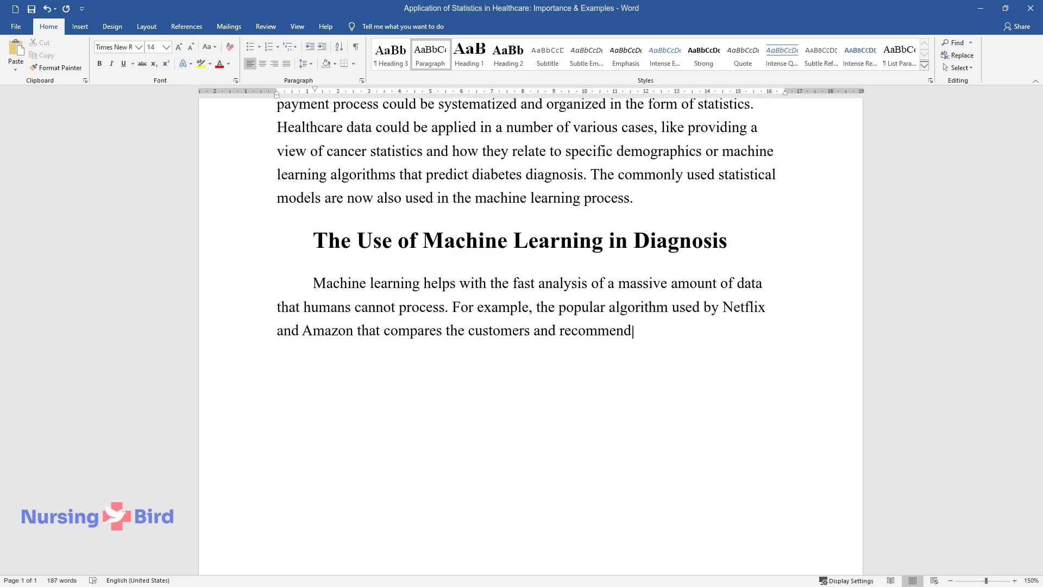
text(and books for customers t)
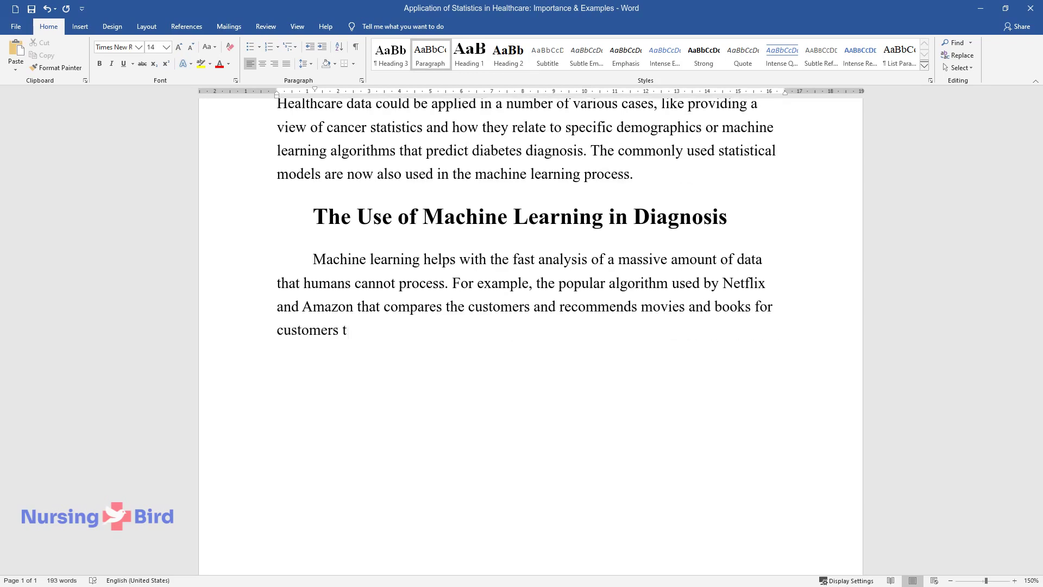
text(hat expressed similar interests wa)
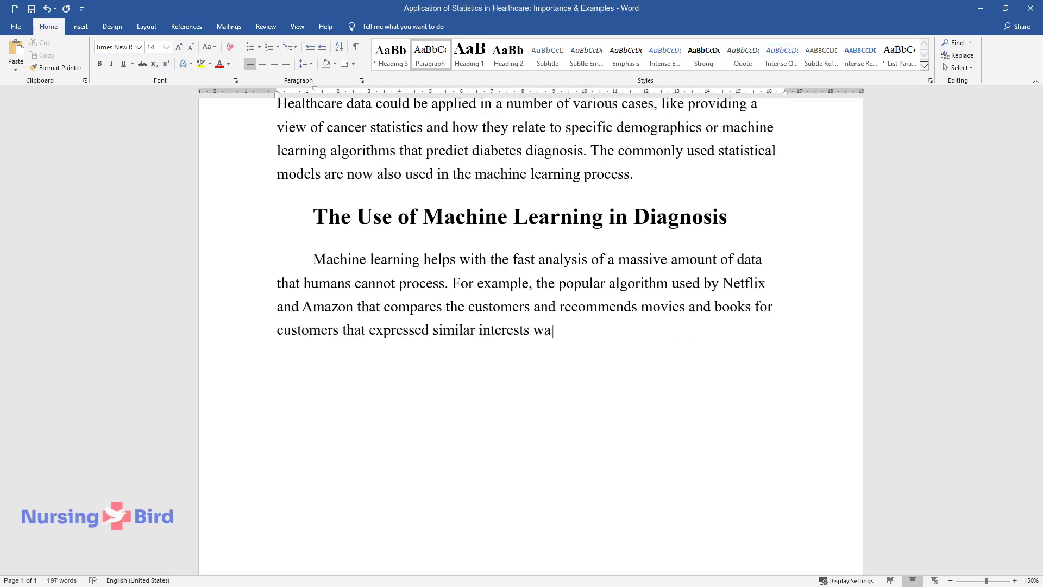
text(s used to predict patients’ respon)
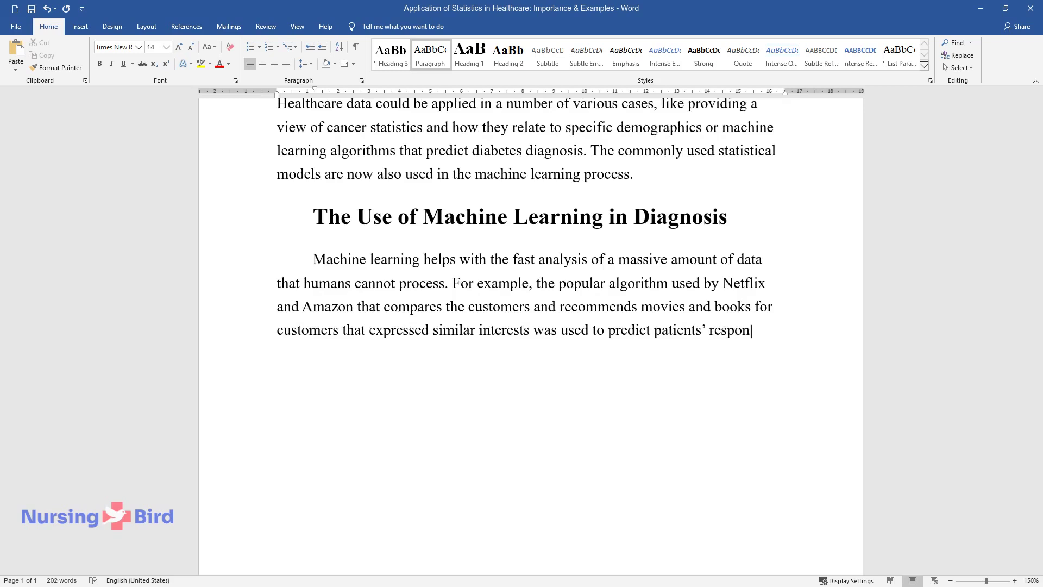
text(ses or risk of disease. The method)
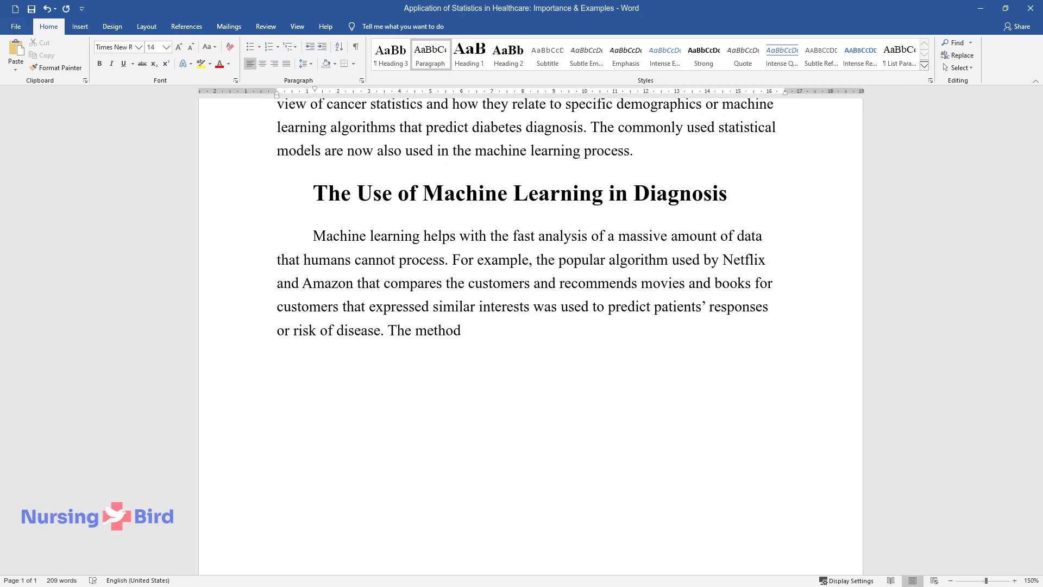
text( introduces a new approach to the)
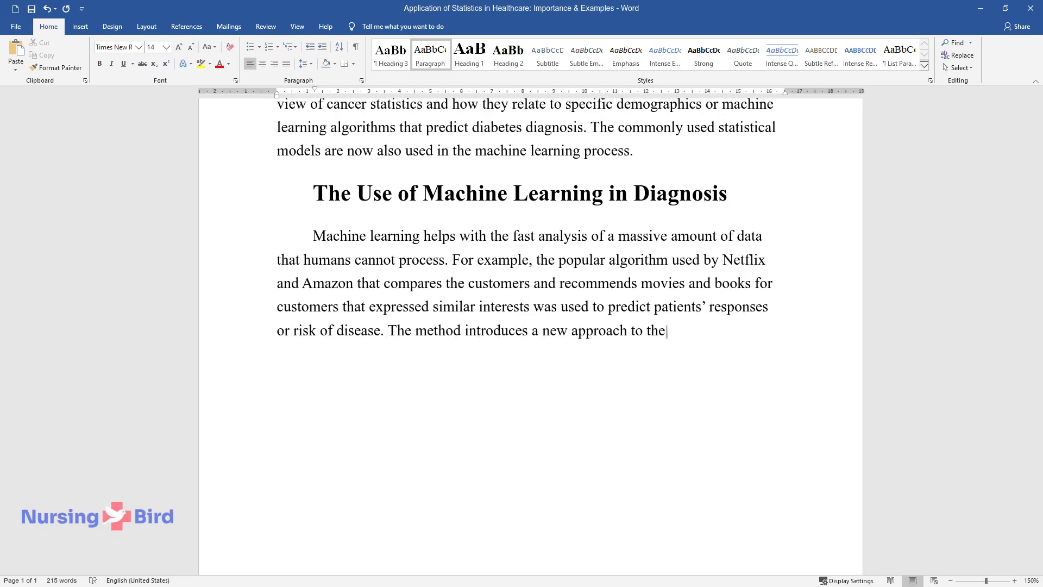
text( patient')
text(and)
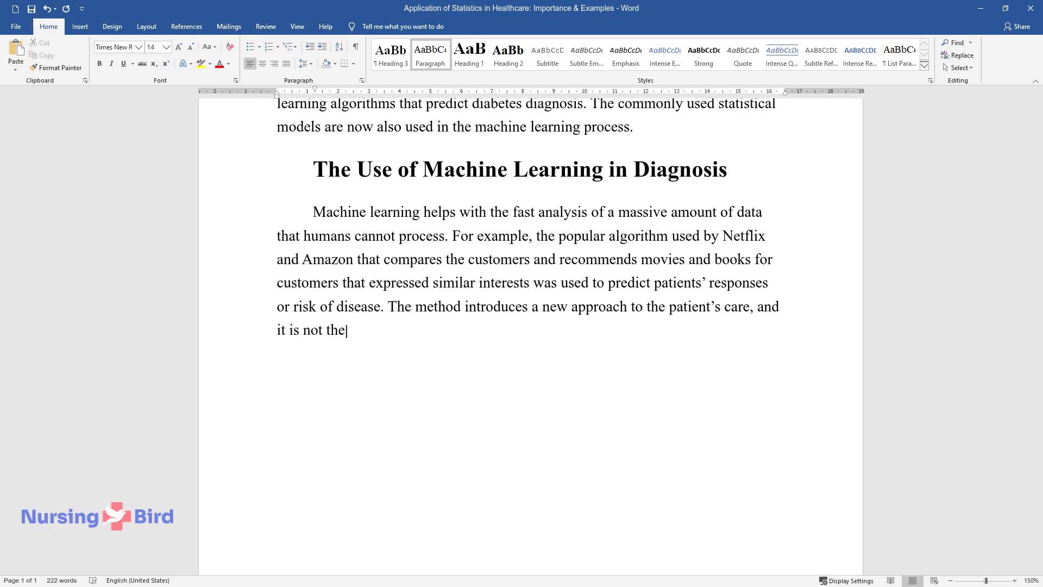
text( it is not they in which machine learnin)
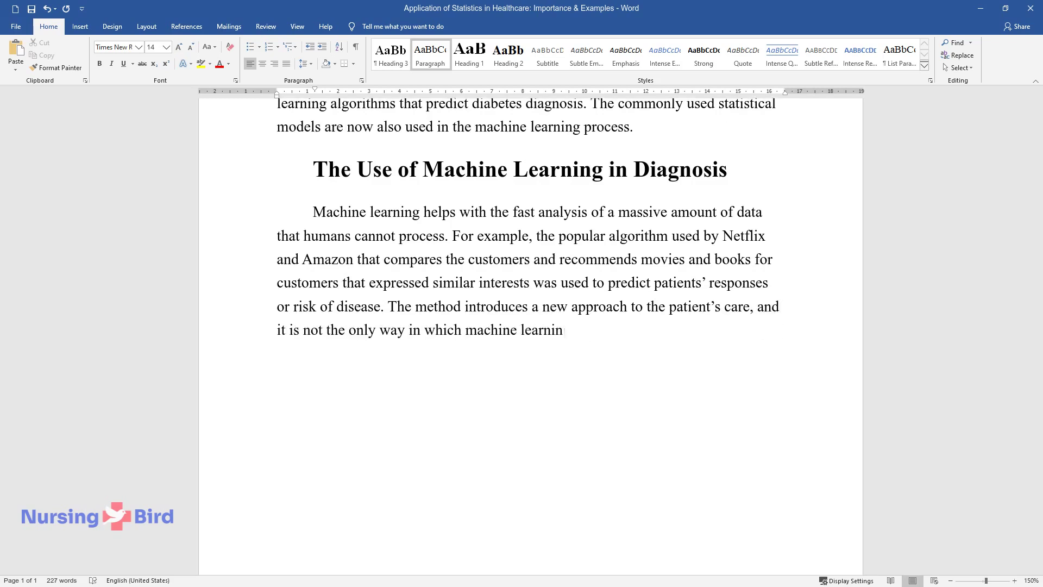
text(g could be helpful. Machine learni)
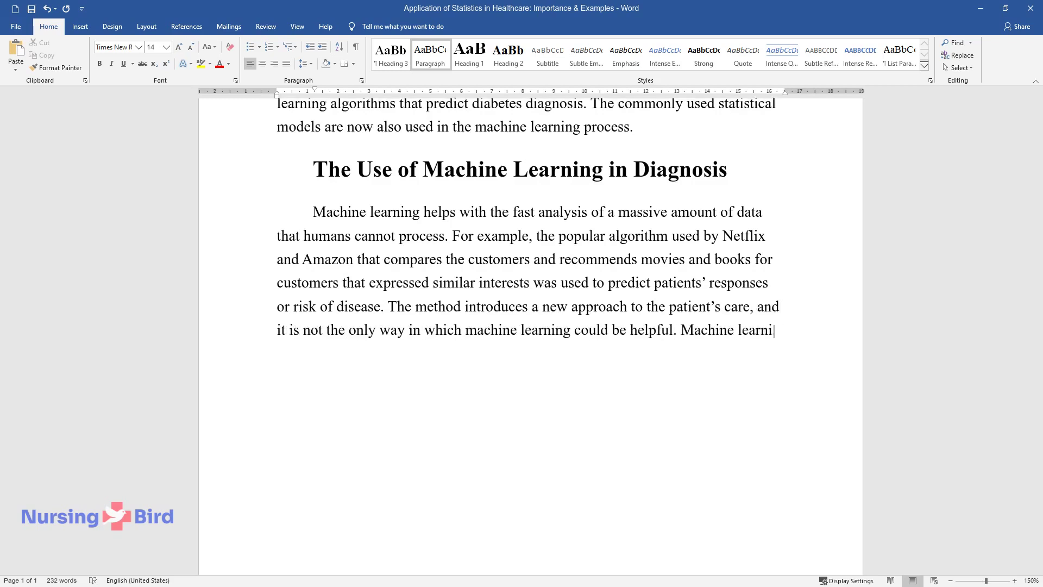
text(ng is used as an alternative to co)
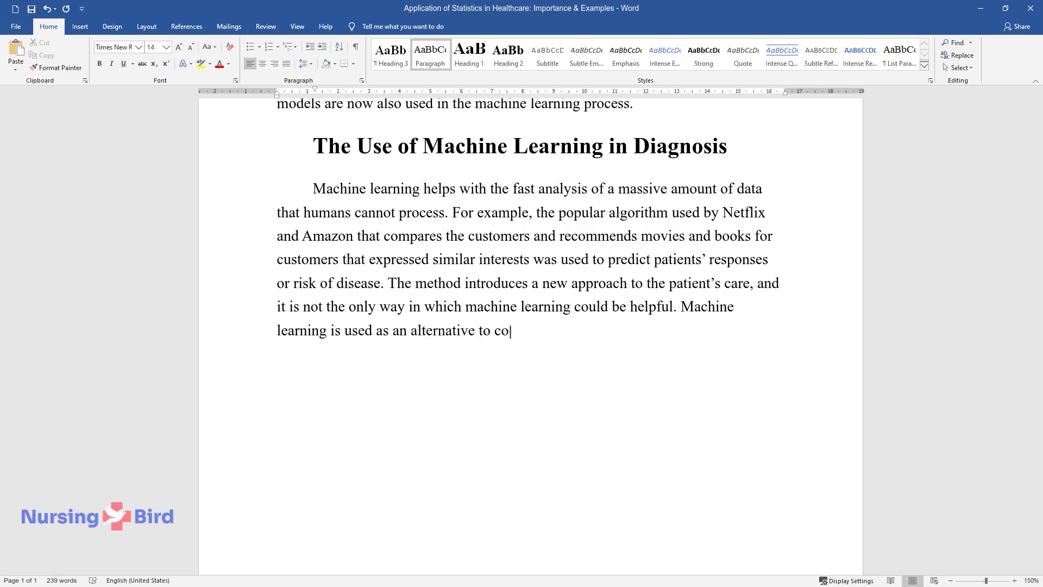
text(stly diagnostic methods for Corona)
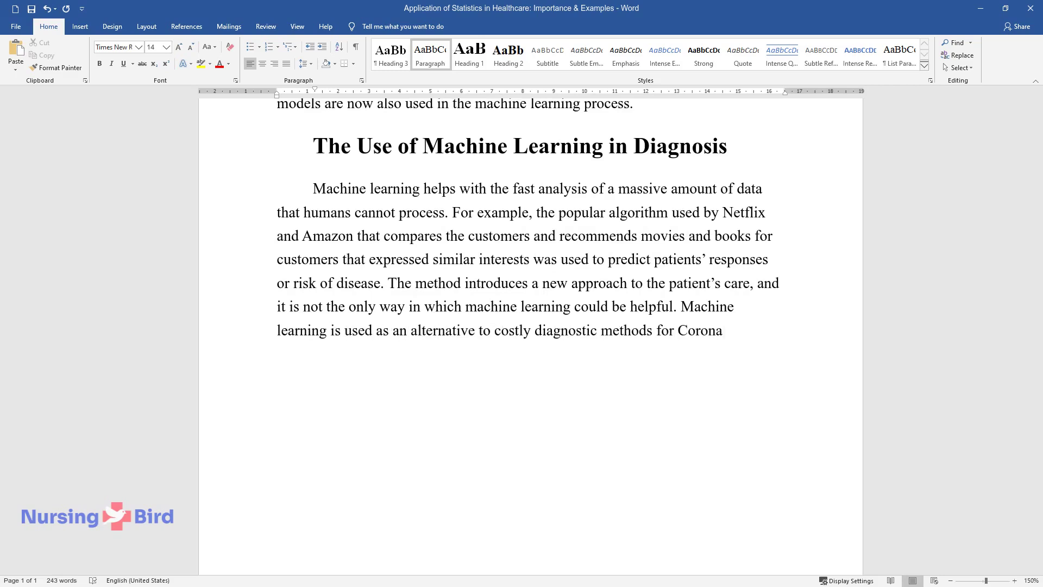
text(y Disease (CAD), and the r)
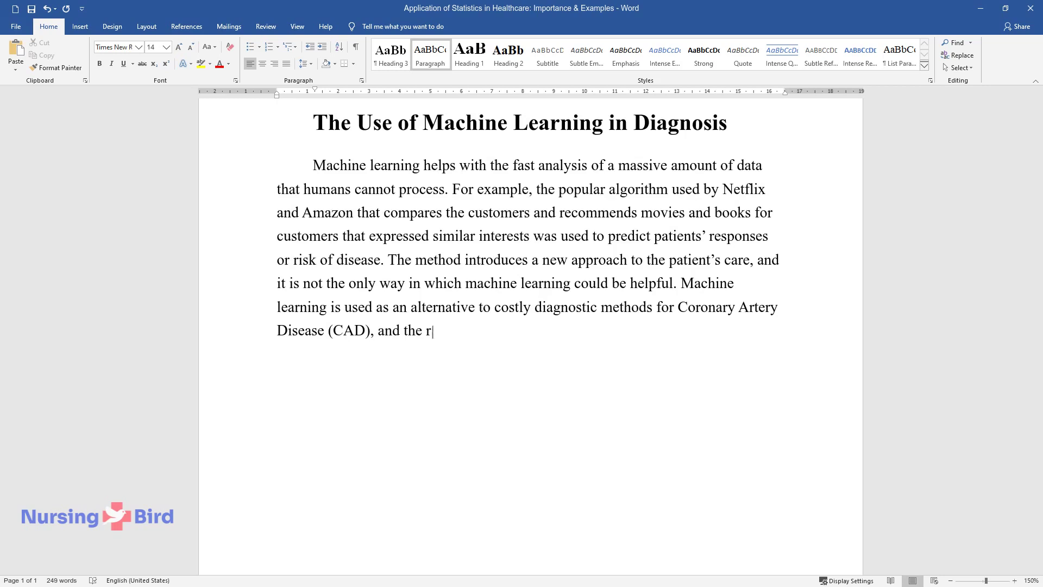
text(esults level of accuracy is almost)
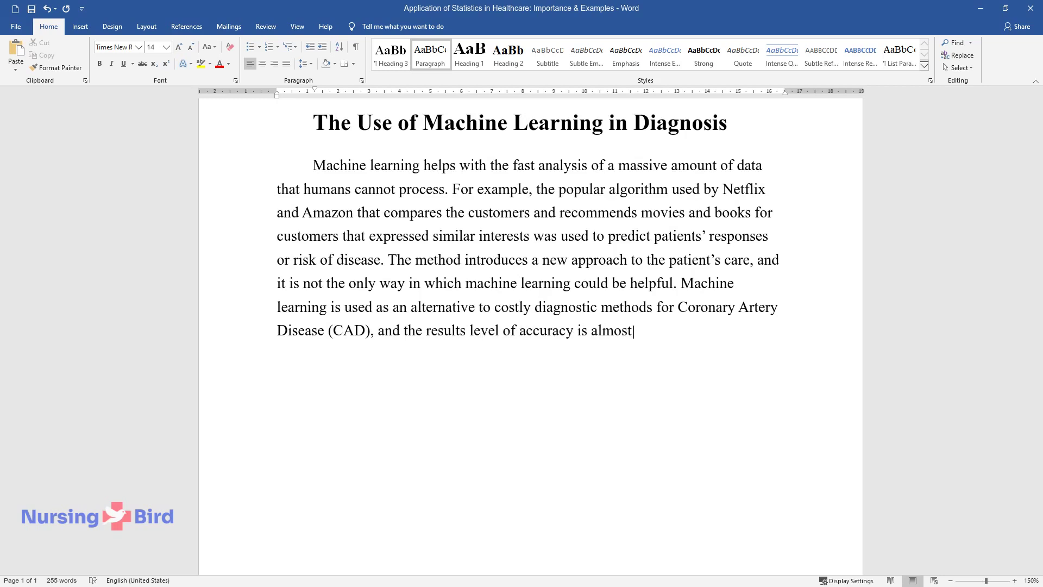
text( equal. The application of machin)
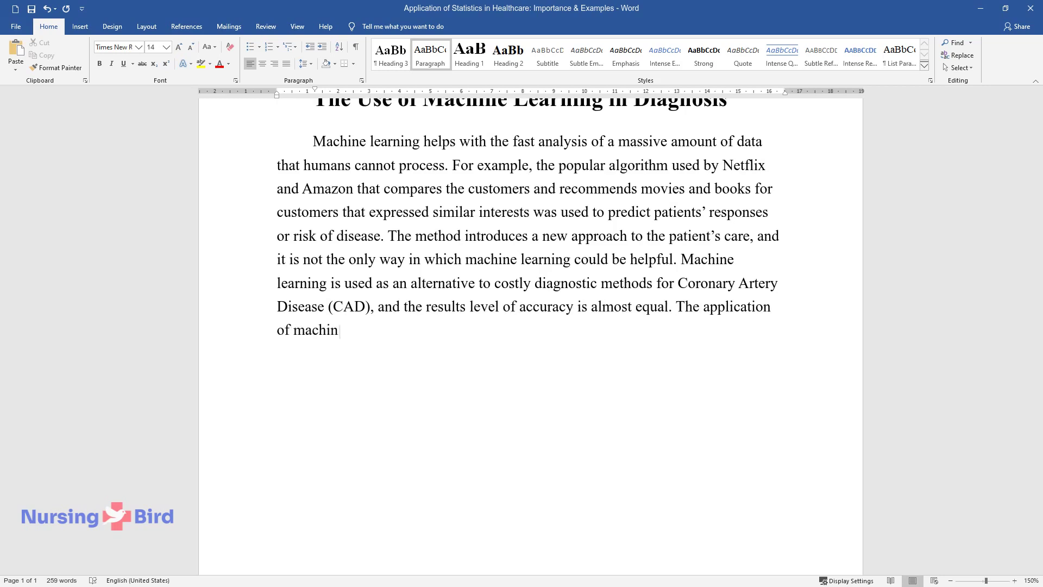
text(e learning to Emergency Care is us)
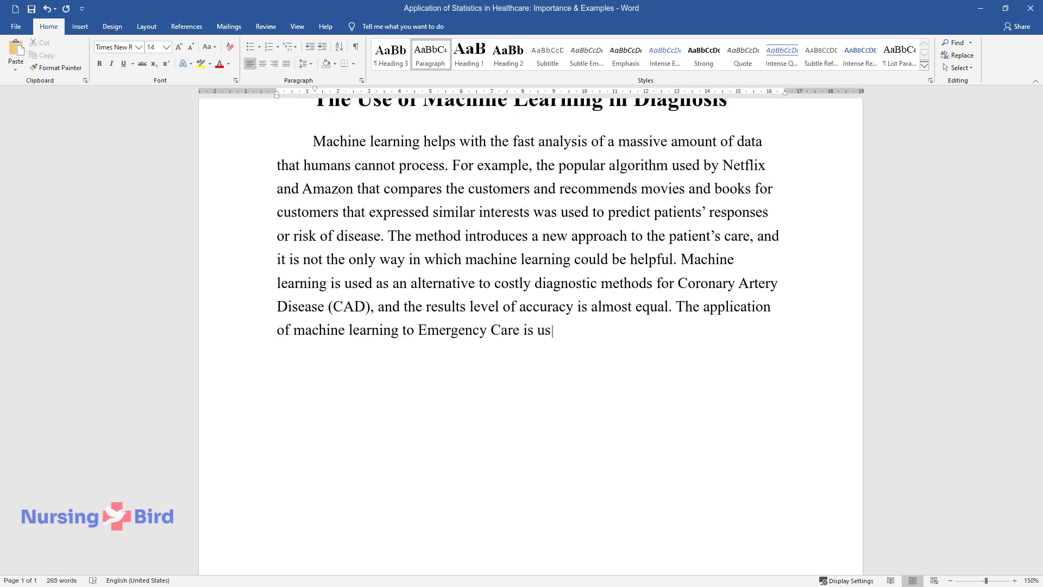
text(nt stimulations to improv)
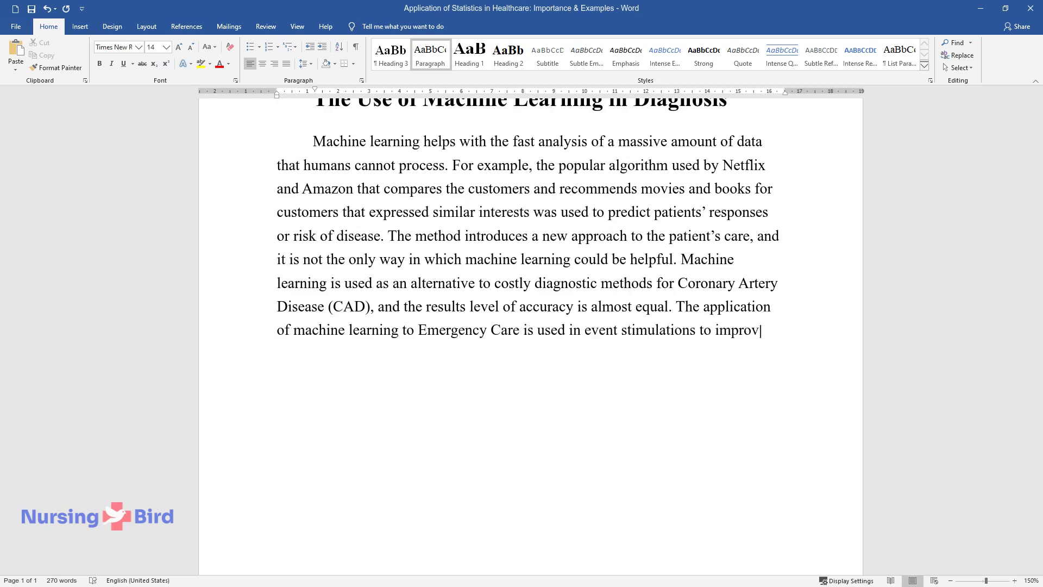
text(e Emergency Department ope)
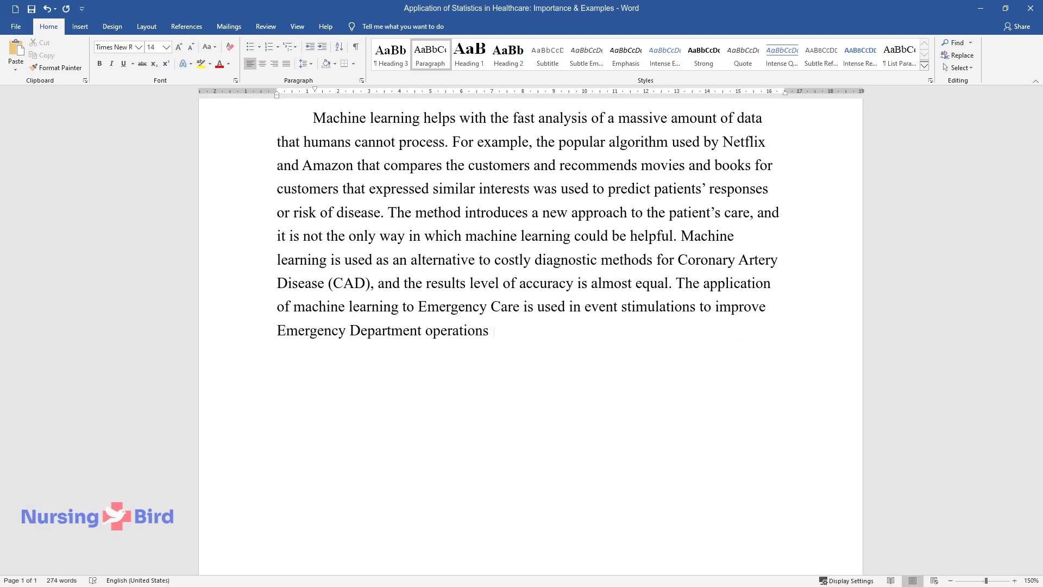
text(and provide effective communicatio)
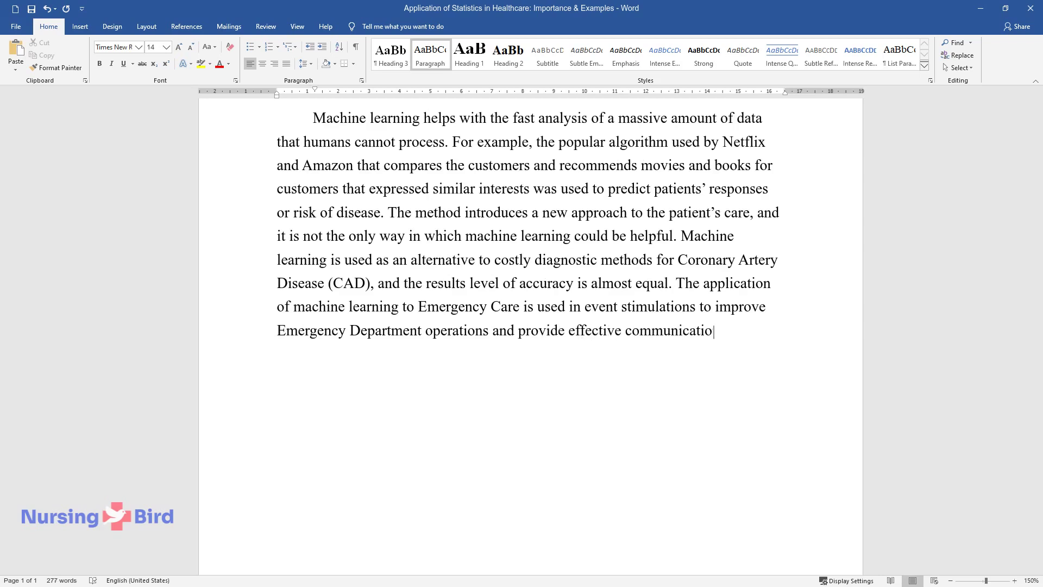
text(n and flow in staff groups.)
Step: Finish the nurses' statistics paragraph ending 'based on their effectiveness.' and start a new Heading 2 line
key(Return)
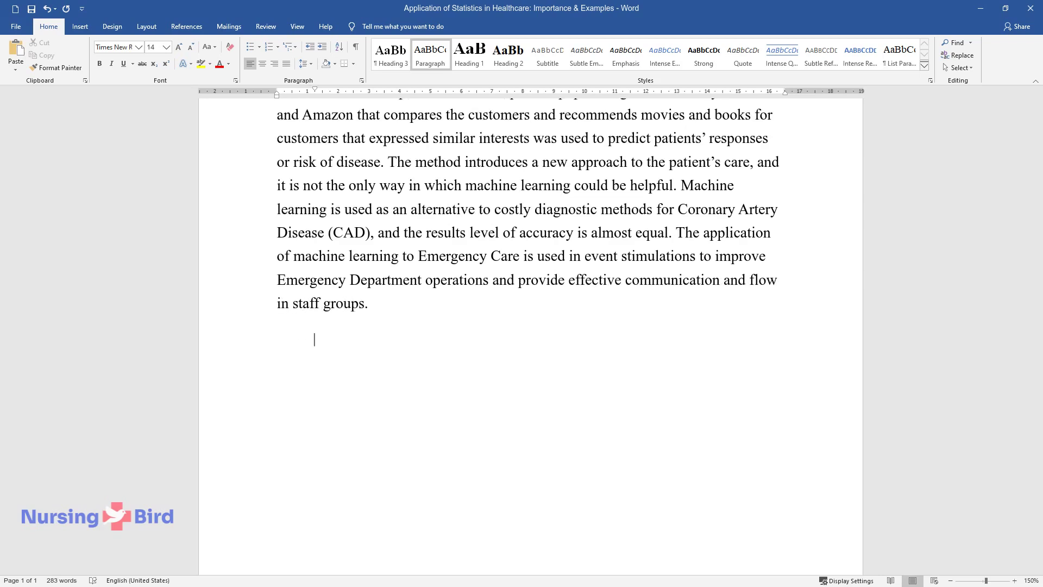
text(The abi)
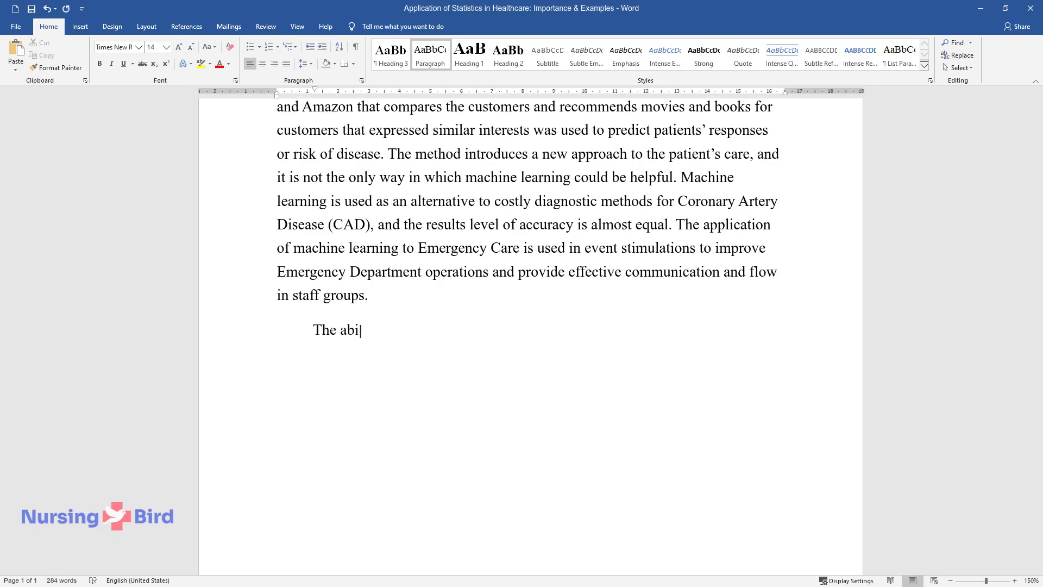
text(lity for machine learning appeared)
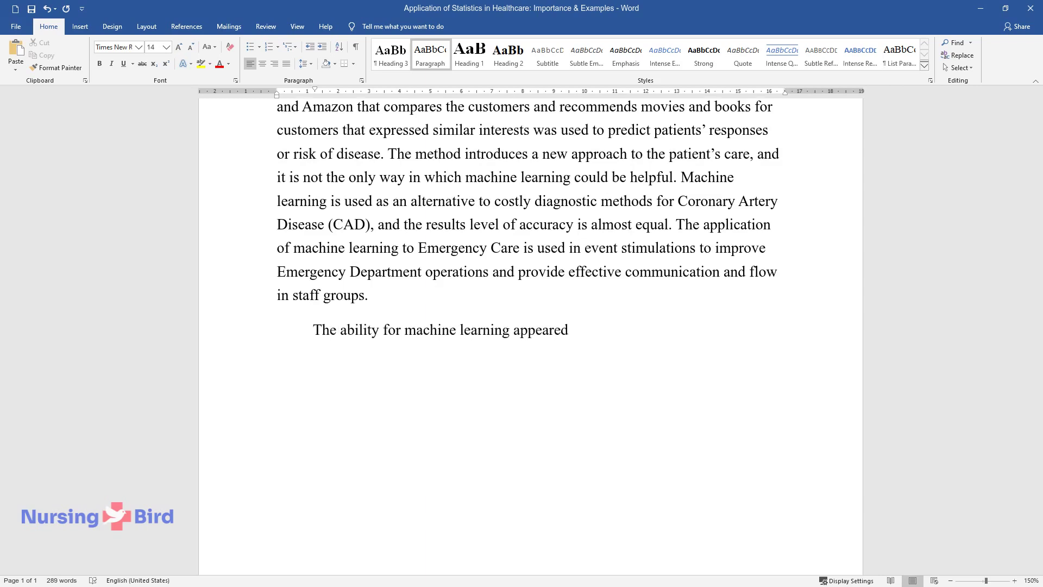
text( as a consequence of a large amount o)
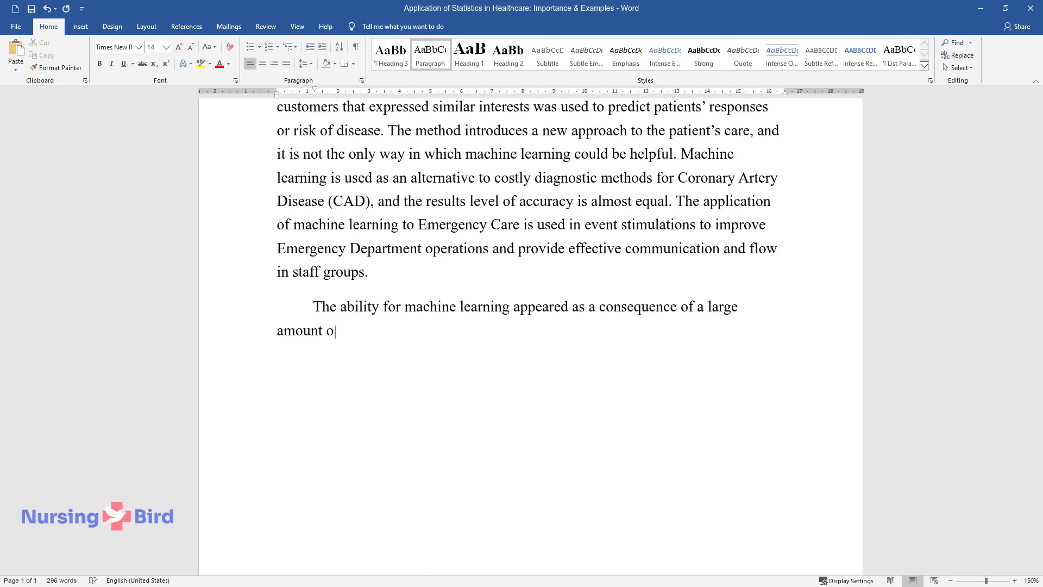
text(ted clinical datafrom the l)
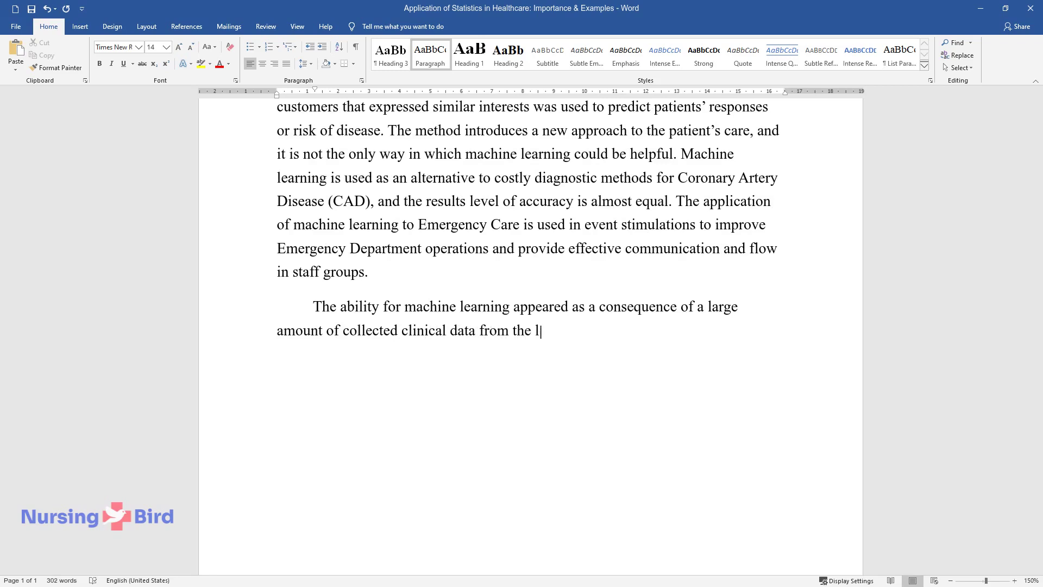
text(s. The combination of large)
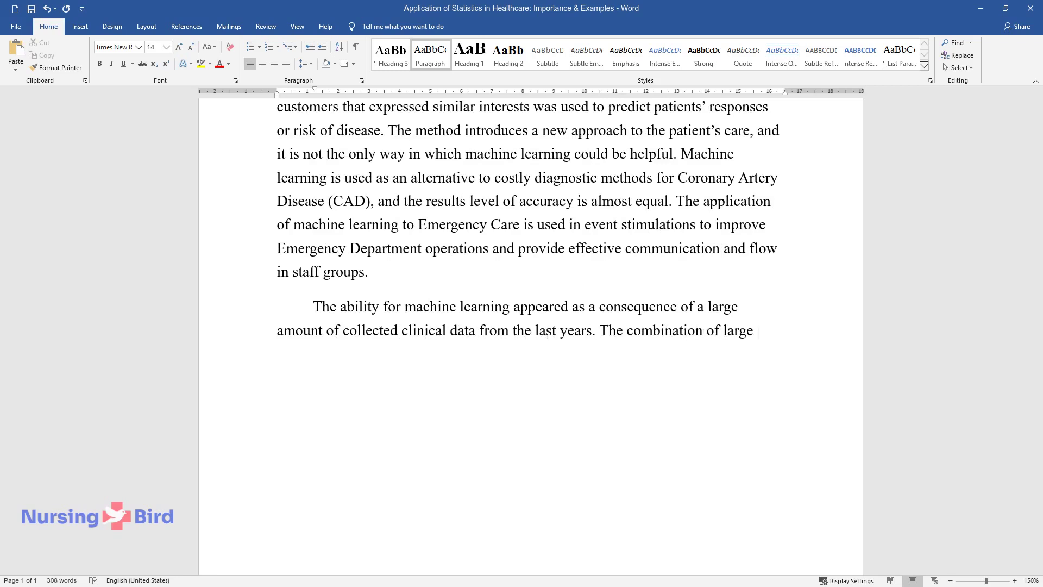
text(amounts of healthcare data with fas)
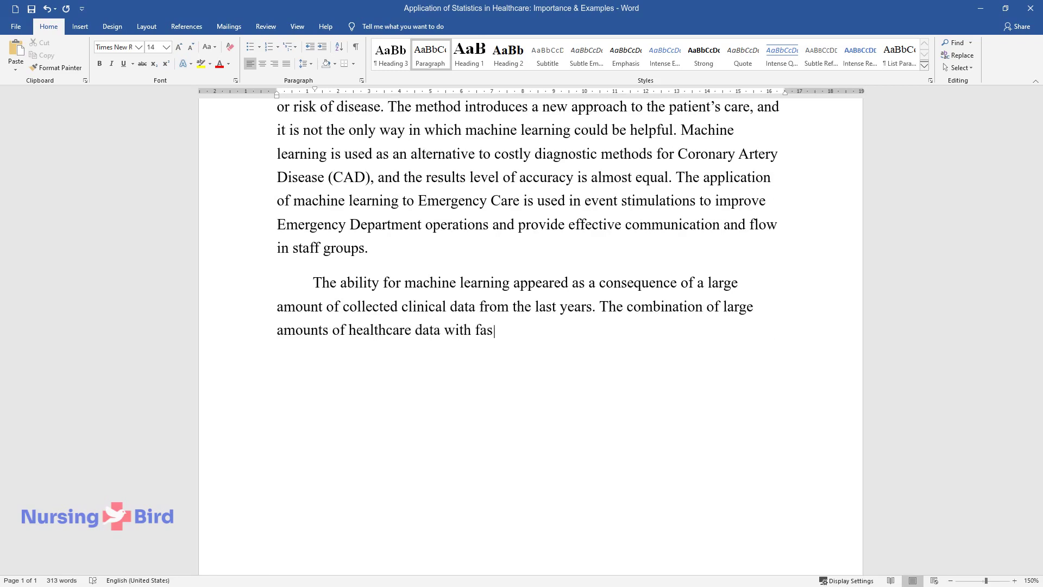
text(ter computers further resulted in th)
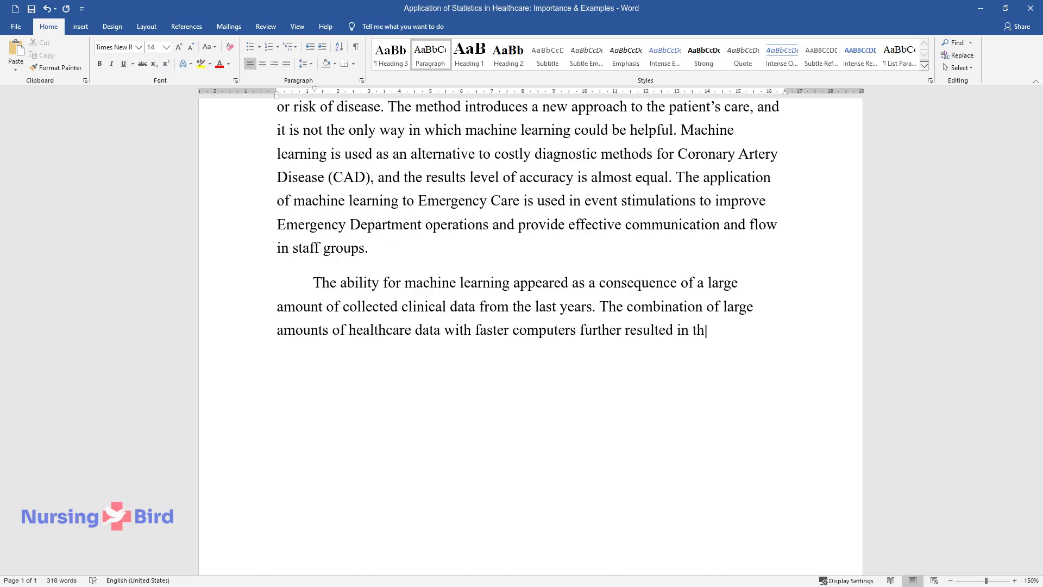
text(e form of deep-lea)
text(dels, whic)
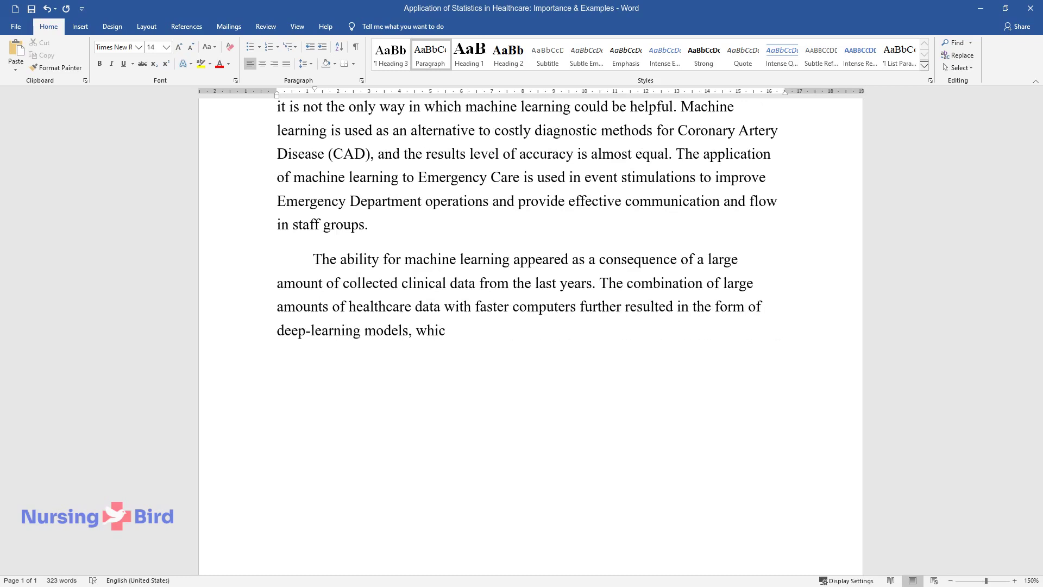
text(h could, for example, detect diabet)
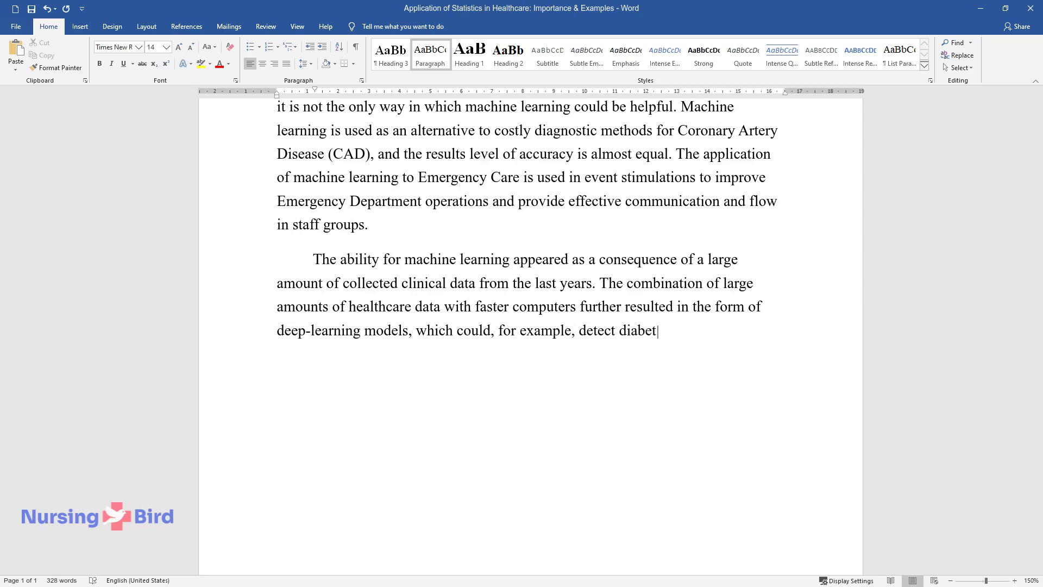
text(pathy from retina photos wi)
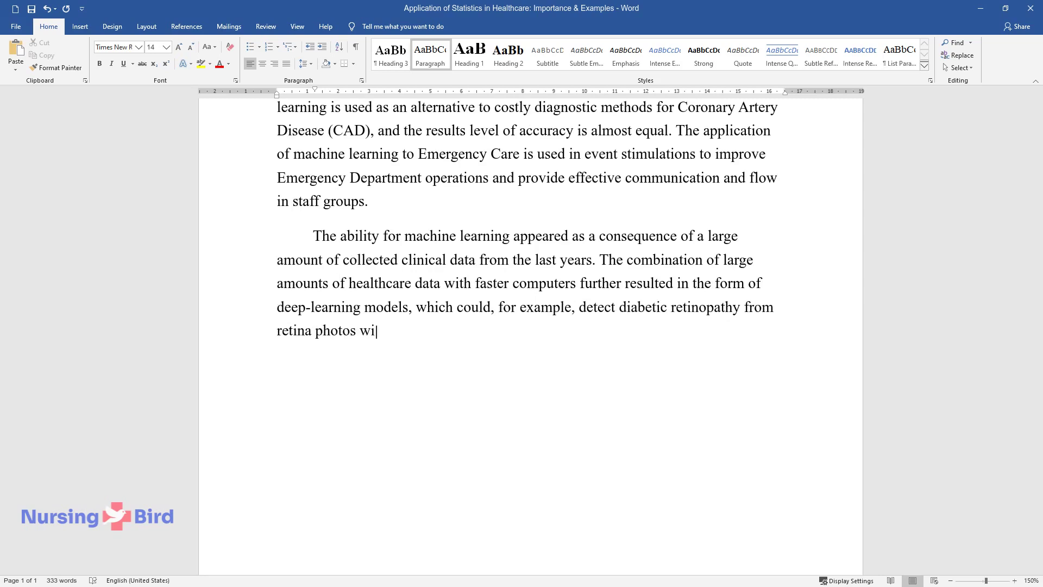
text(thout human interventions. The proce)
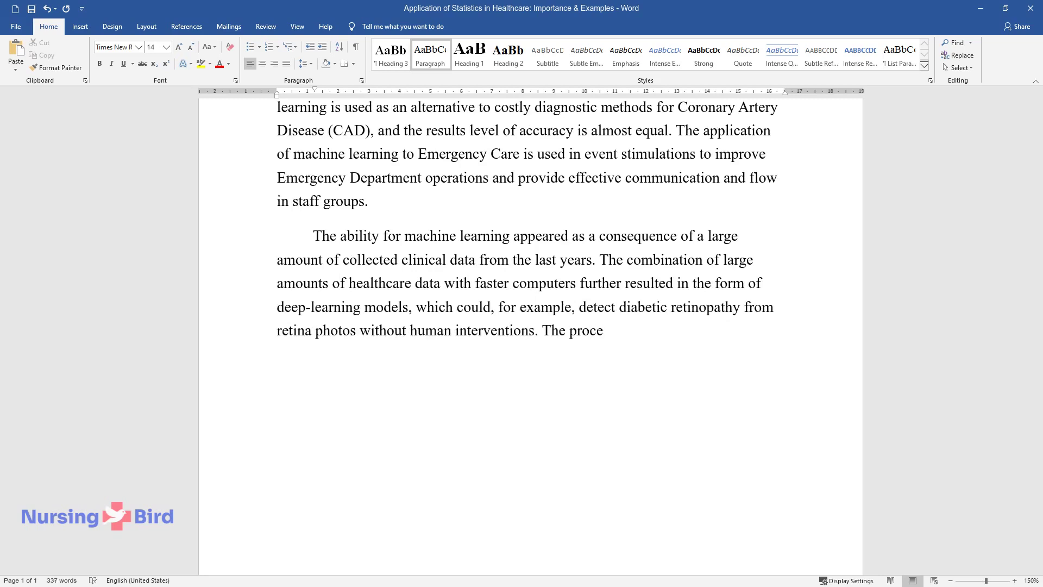
text(ss of data collecting includes not )
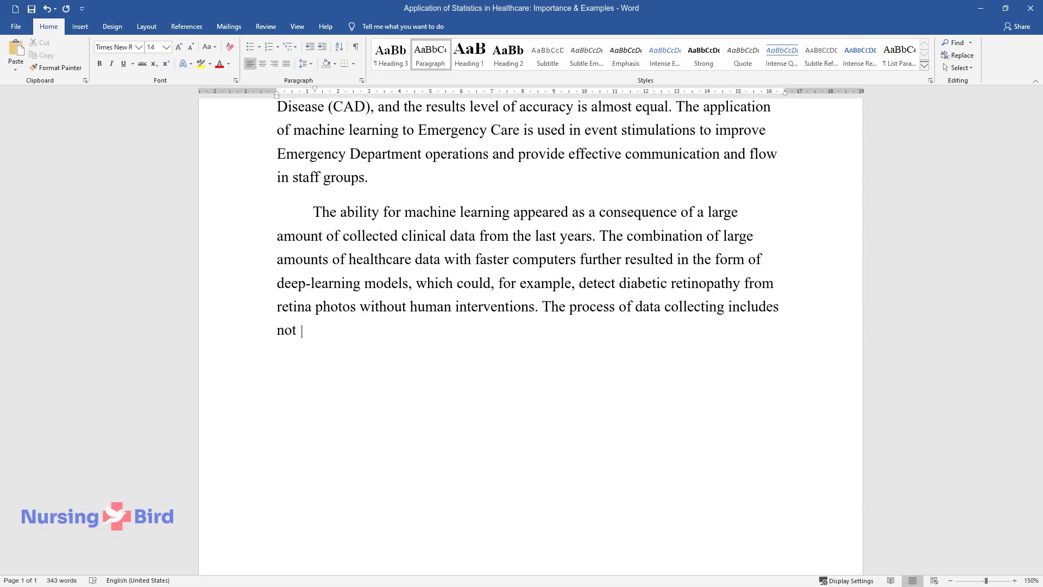
text(only healthcare records but also a v)
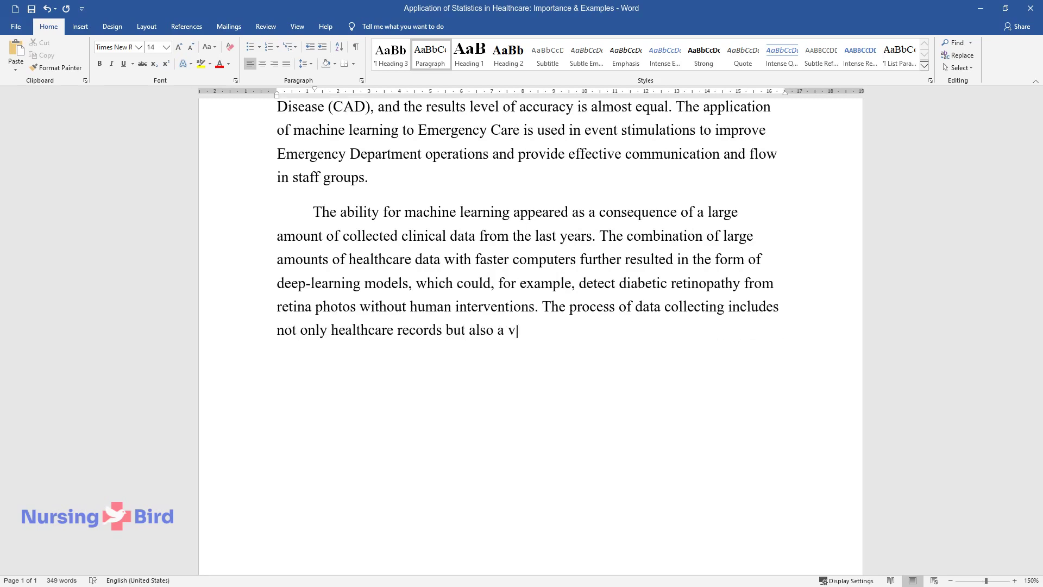
text(ess track)
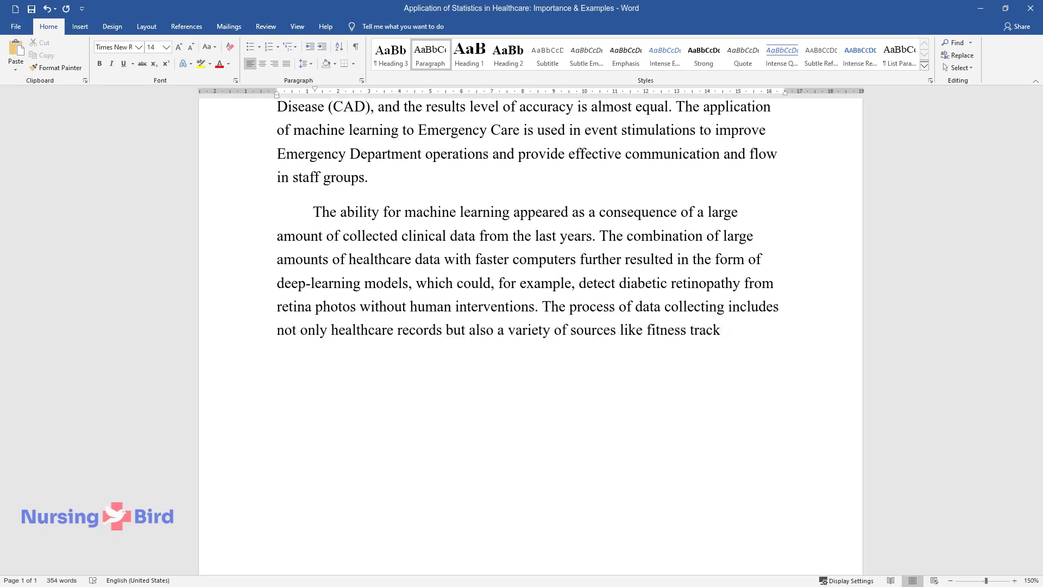
text(ers, genetic testi)
text(Consideri)
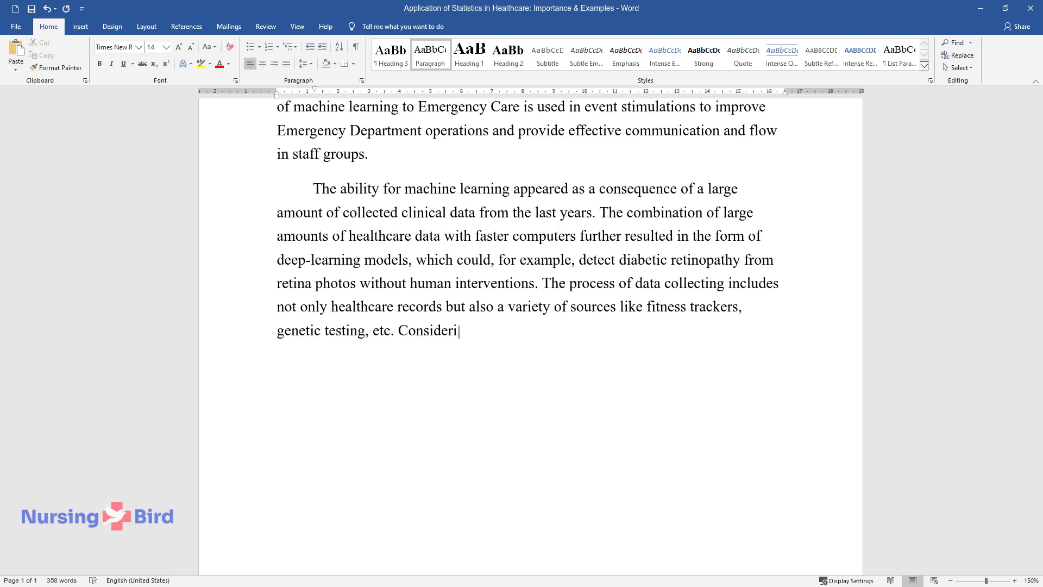
text(ng nurses’ work in a hospital, stat)
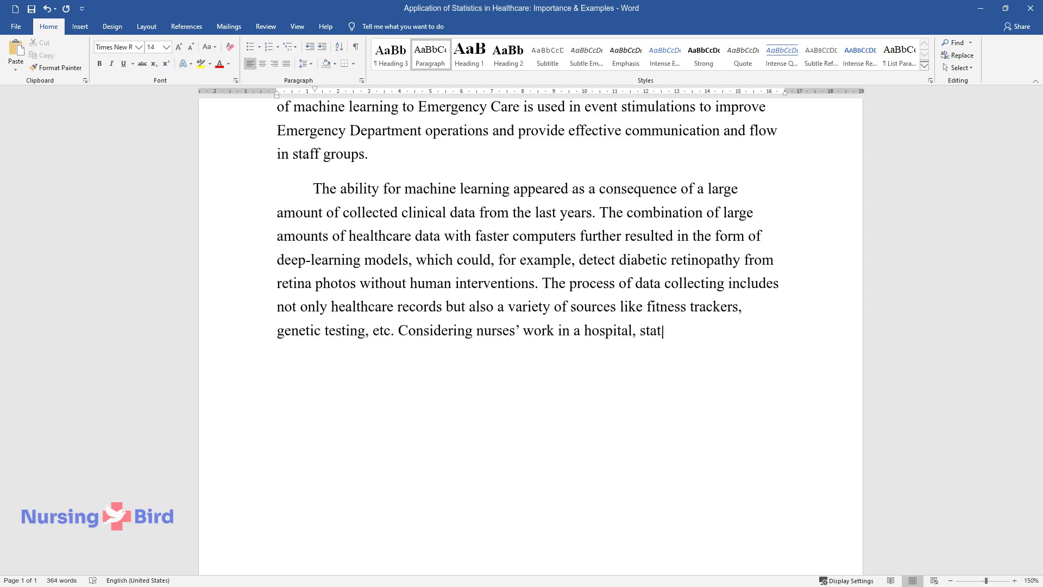
text(istical knowledge is)
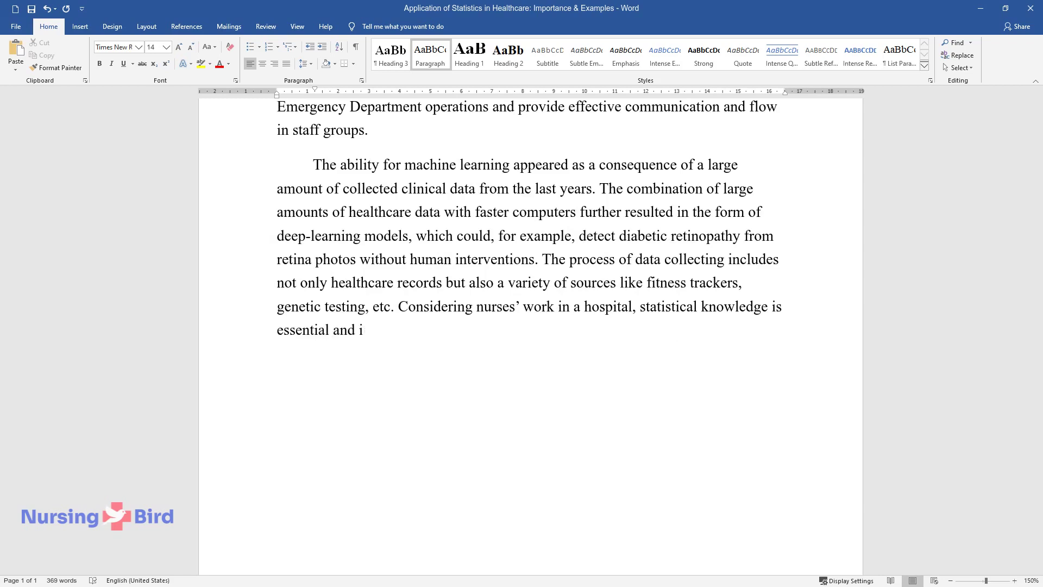
text( essential and is utilized frequently in the work process. The data is obtained through)
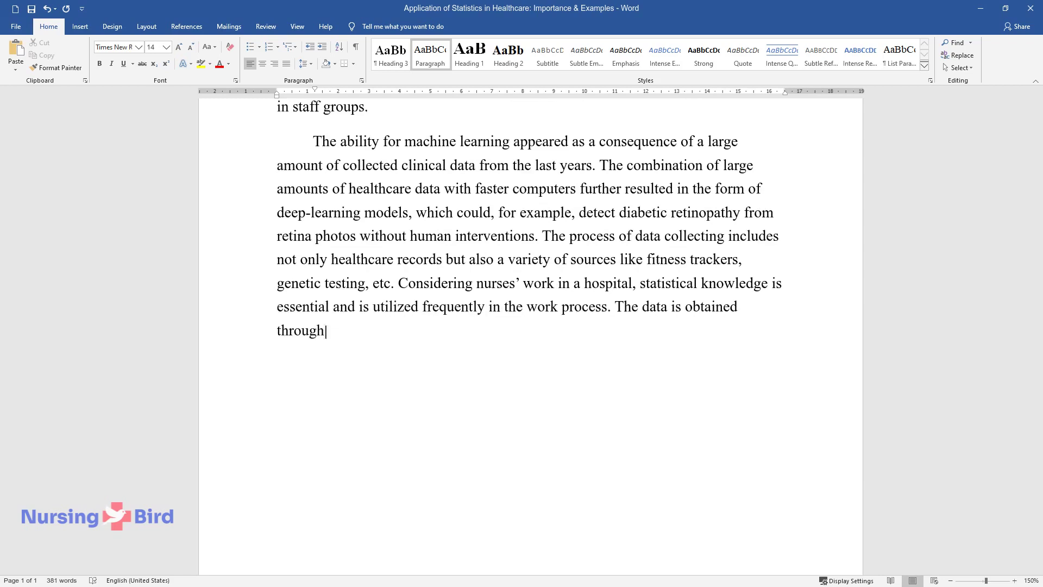
text(ws with patients; moreover,)
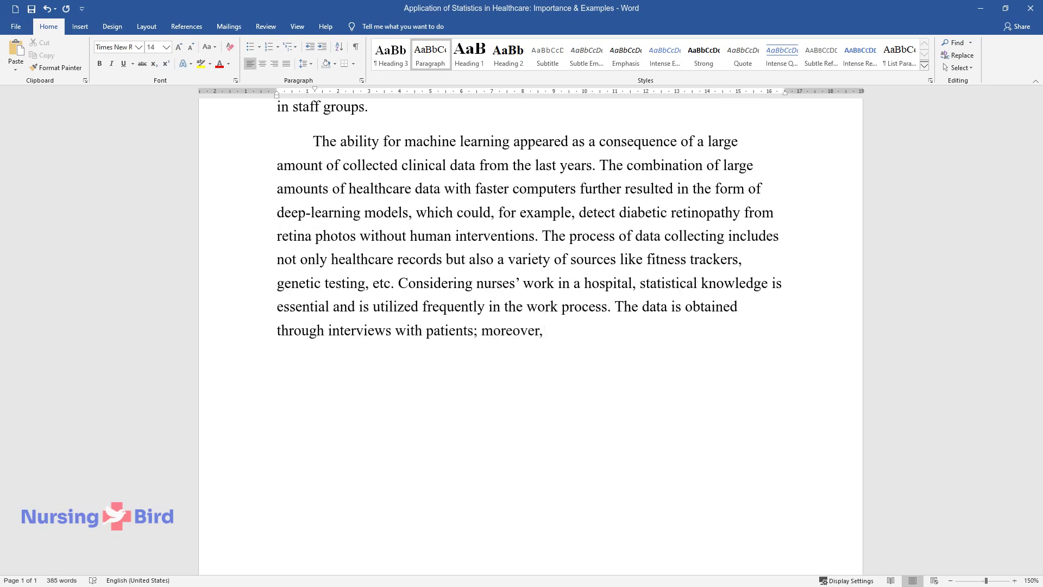
text(om the facts like age and b)
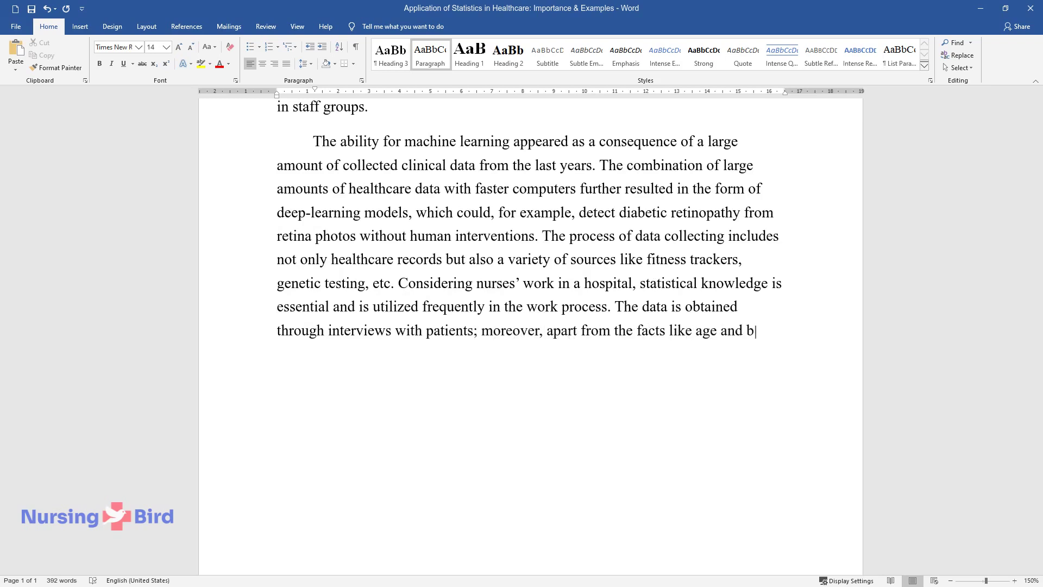
text(lood type, nurses ask the)
text(patients t)
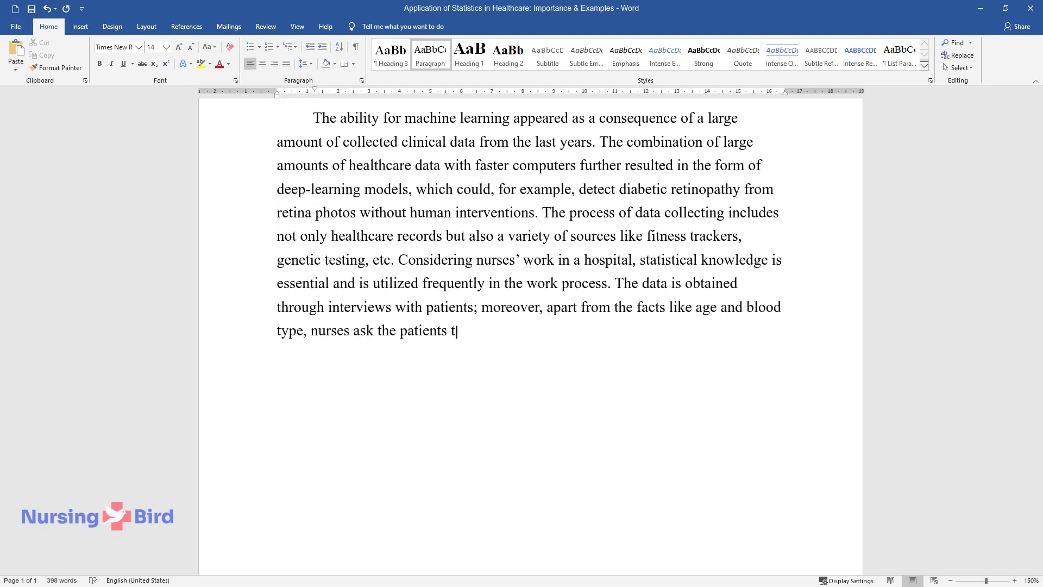
text(o provide information about their h)
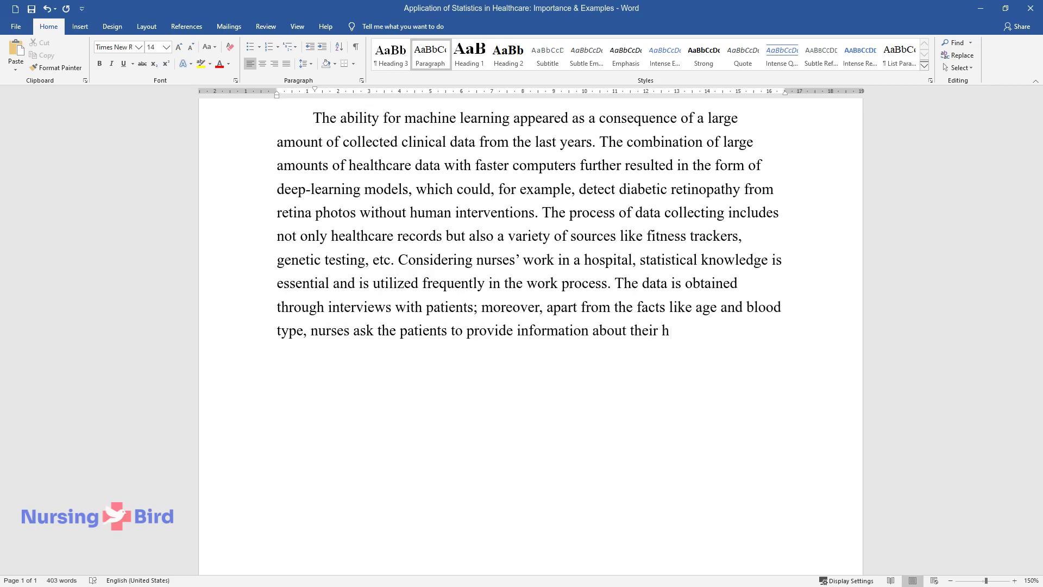
text(ealth habits and close relatives' he)
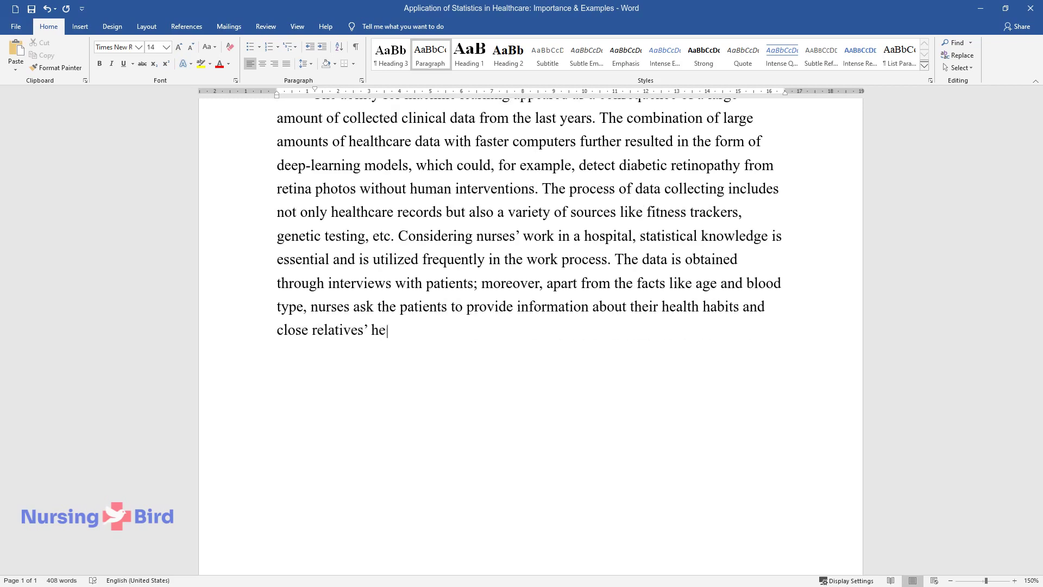
text(alth history. Thecollected data is )
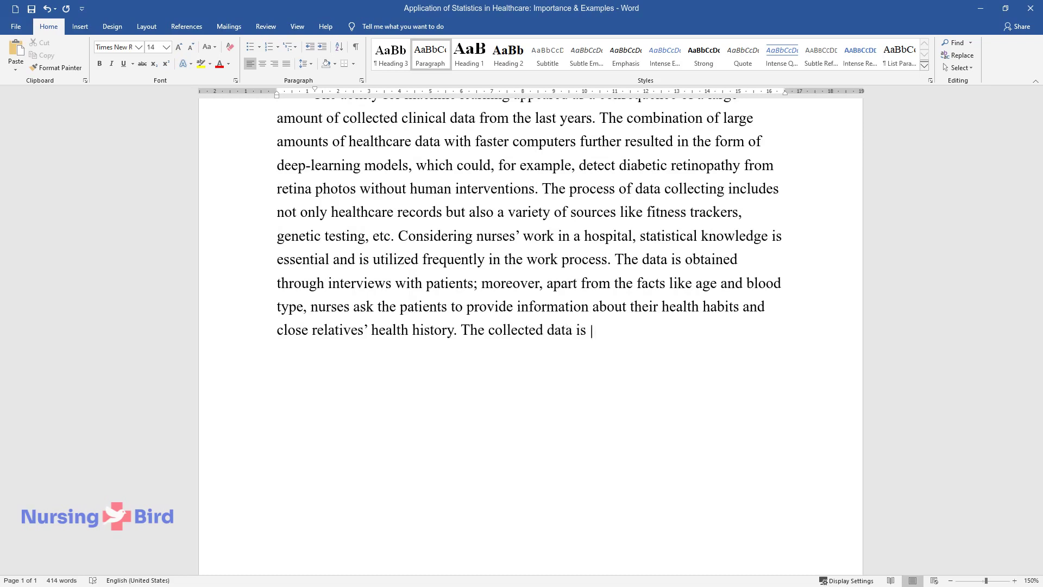
text(used to ensure a c)
text(iagnosis)
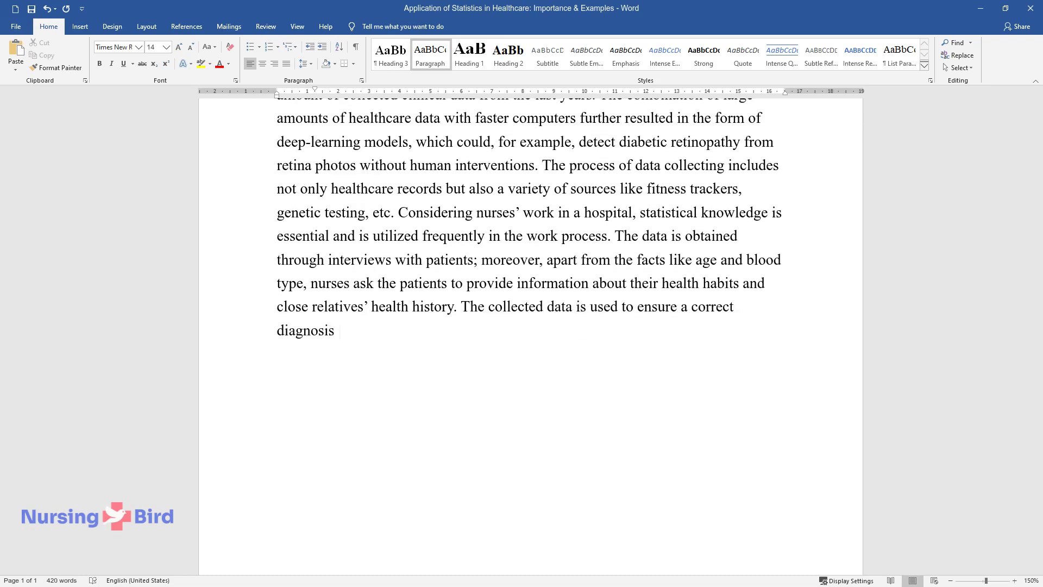
text( and impacts the process of decision-)
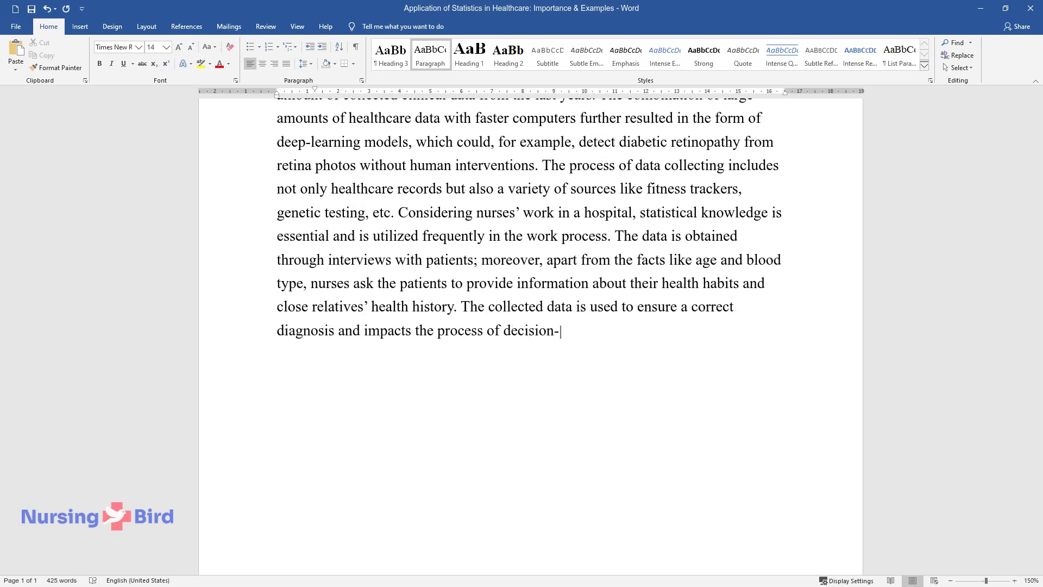
text(making in terms of treatment)
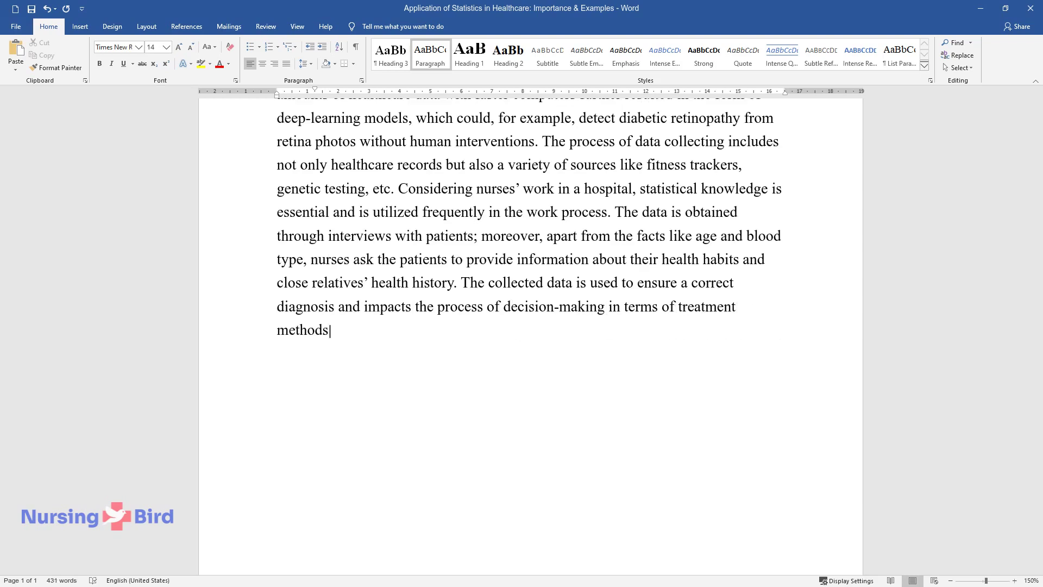
text( methodsapplication of specific fra)
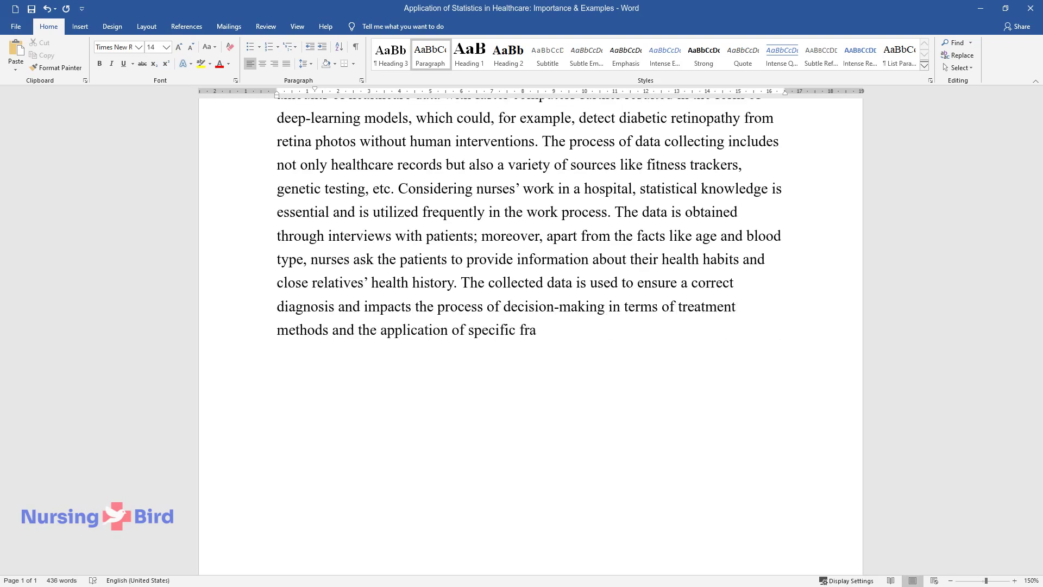
text(meworks. The statistical knowledge )
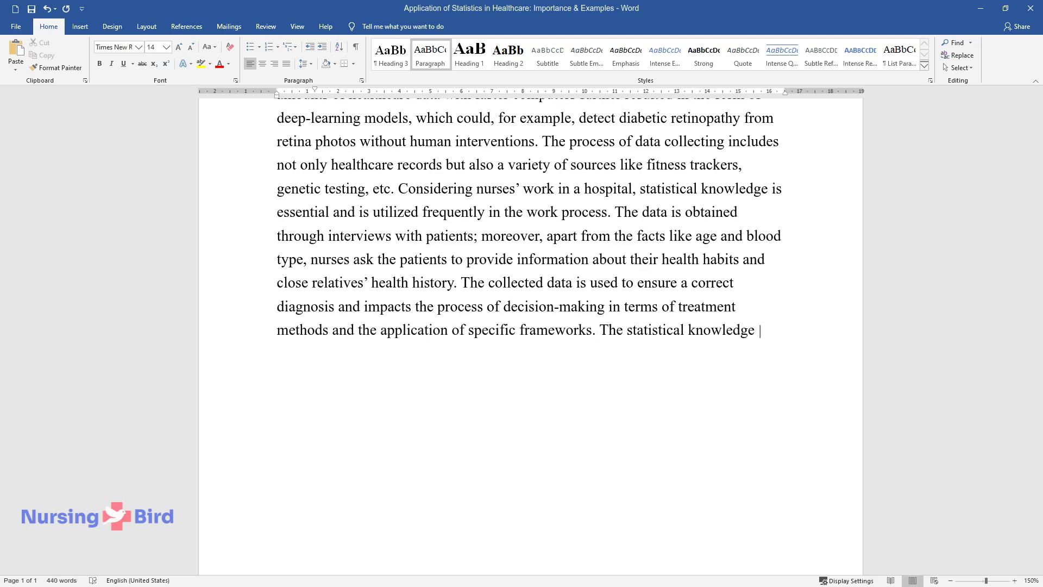
text(used by nurses inday-to-day operati)
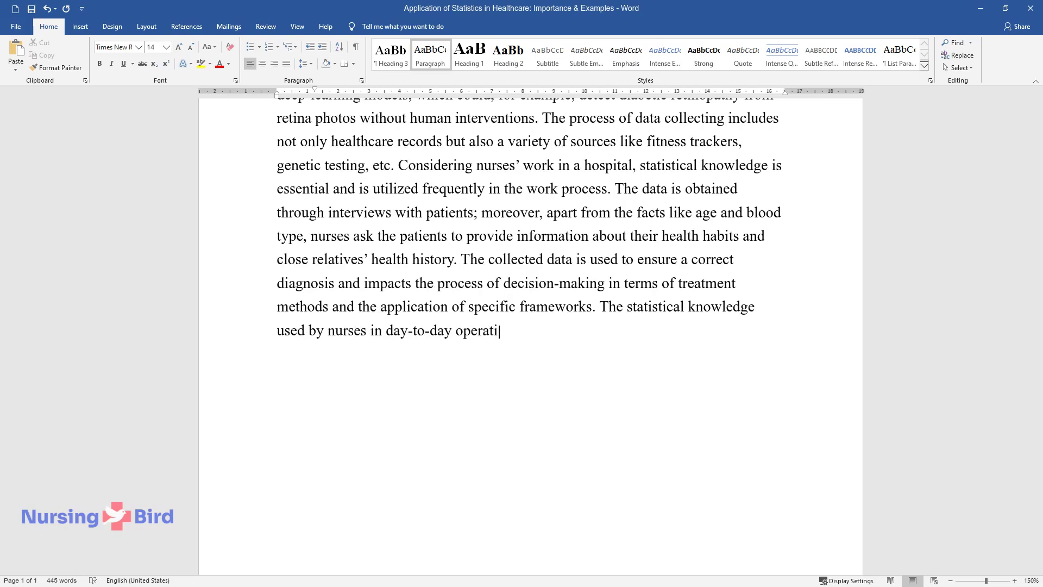
text(ons implies knowledge of health risk)
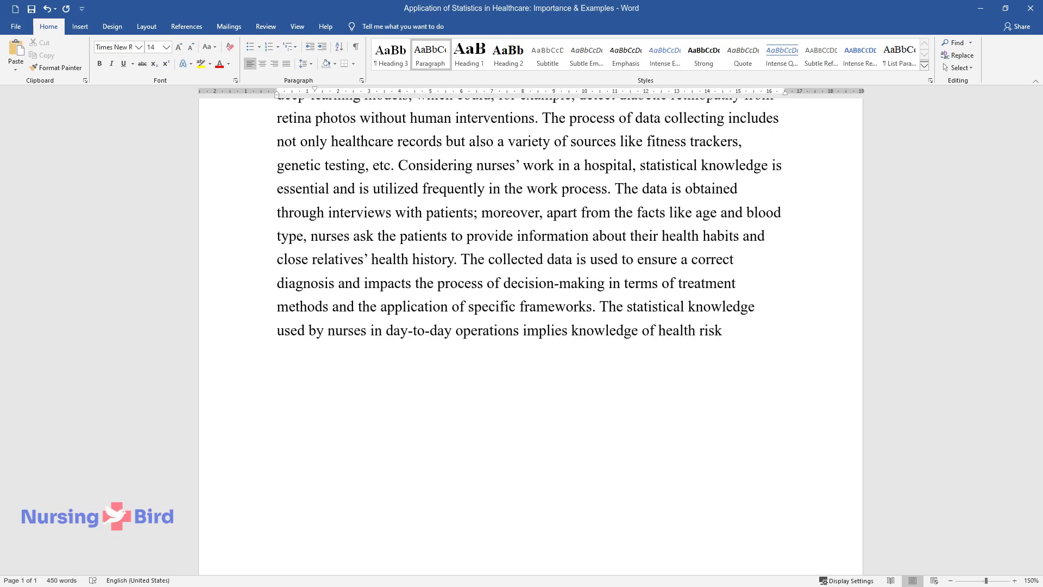
text(tain age groups and making)
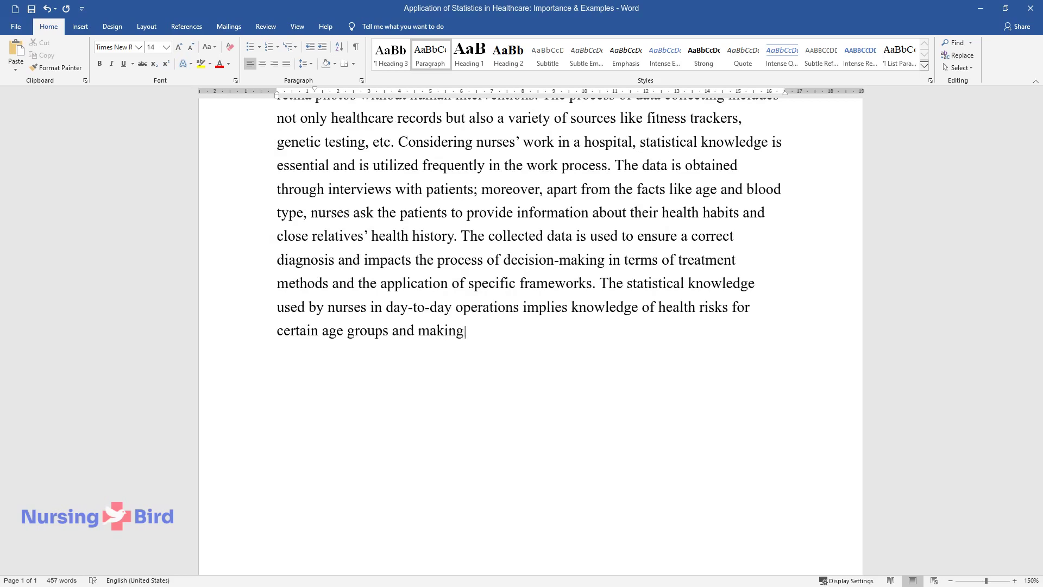
text( decisions in treatments based on th)
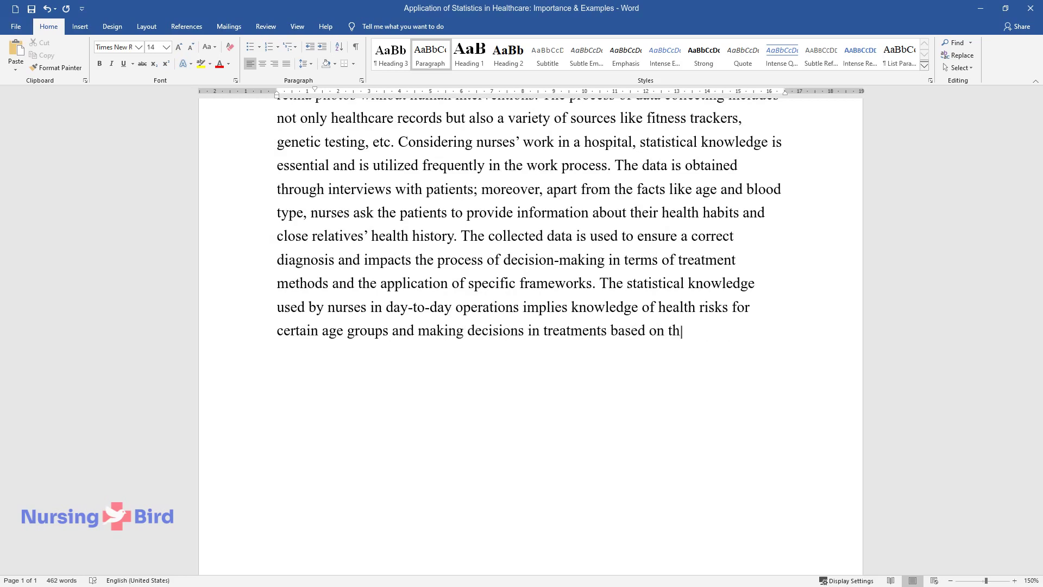
text(eir effectiveness.)
key(Return)
key(ctrl+alt+2)
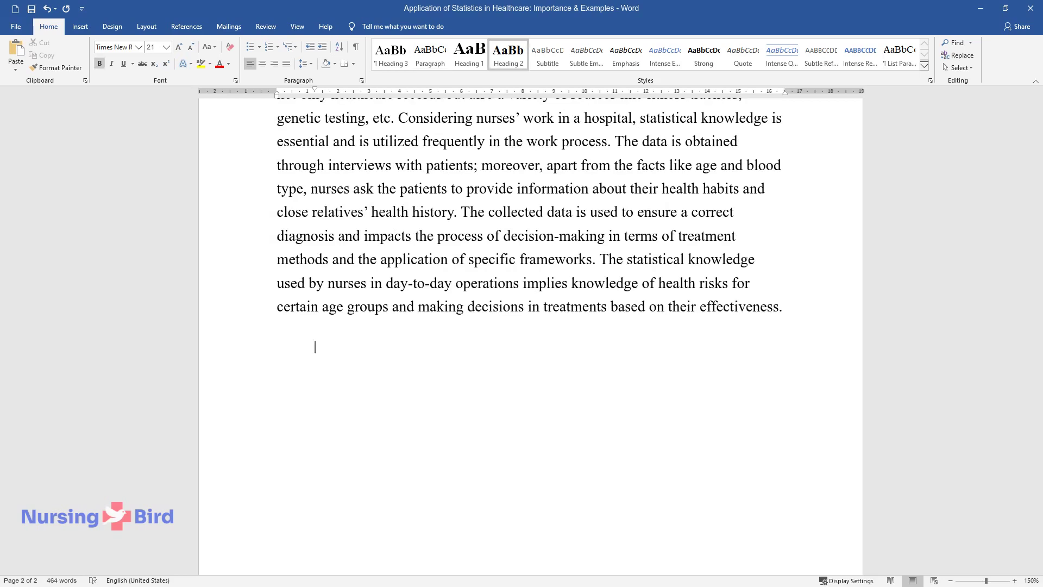
text(How Are Statistics Used in H)
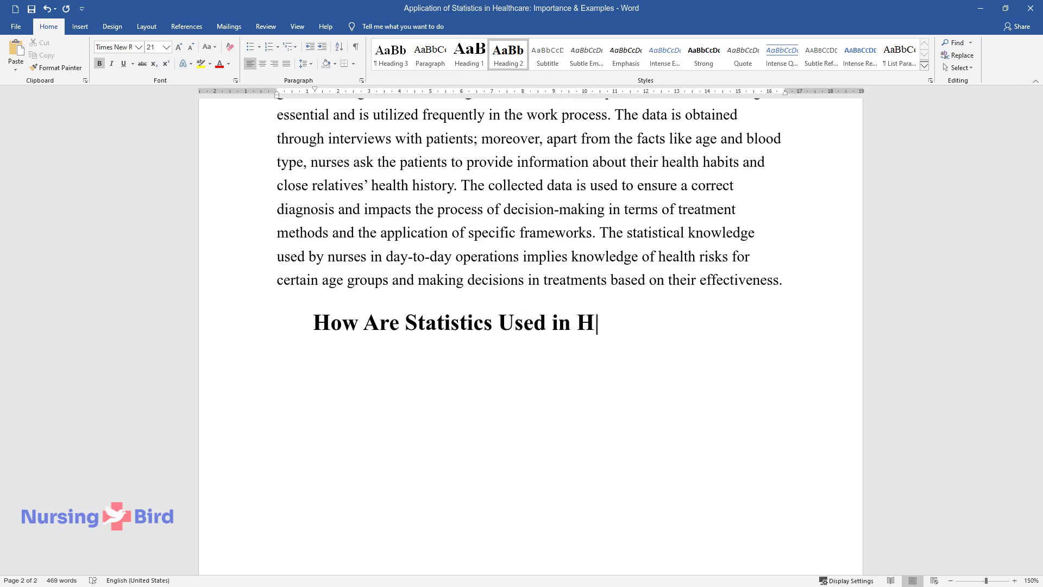
text(ealthcare)
Step: Write the health-promotion paragraph ending 'improve his leadership skills.' and start the next heading line
key(Return)
text(The)
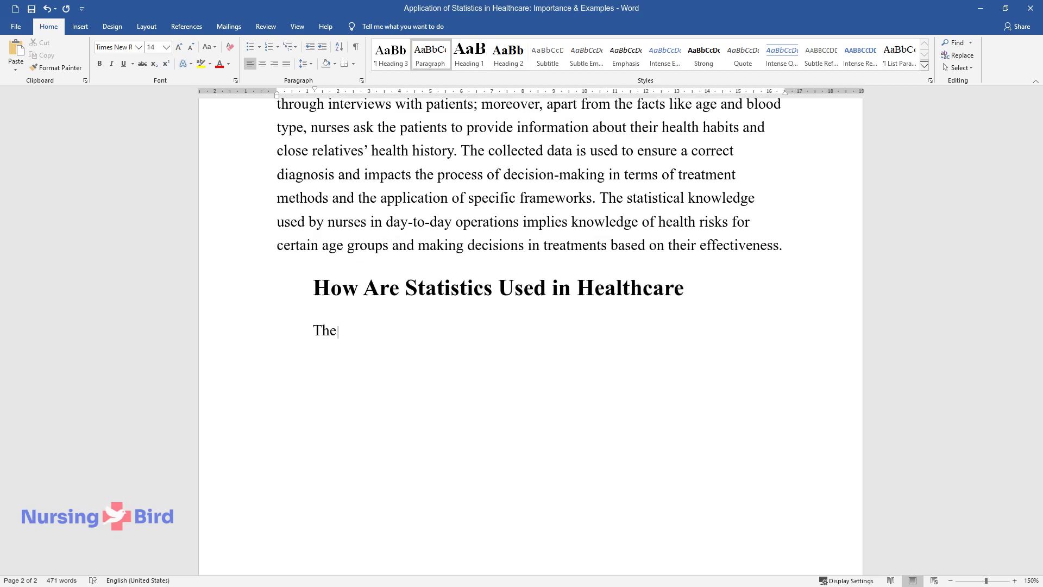
text( evaluation of large amounts of data)
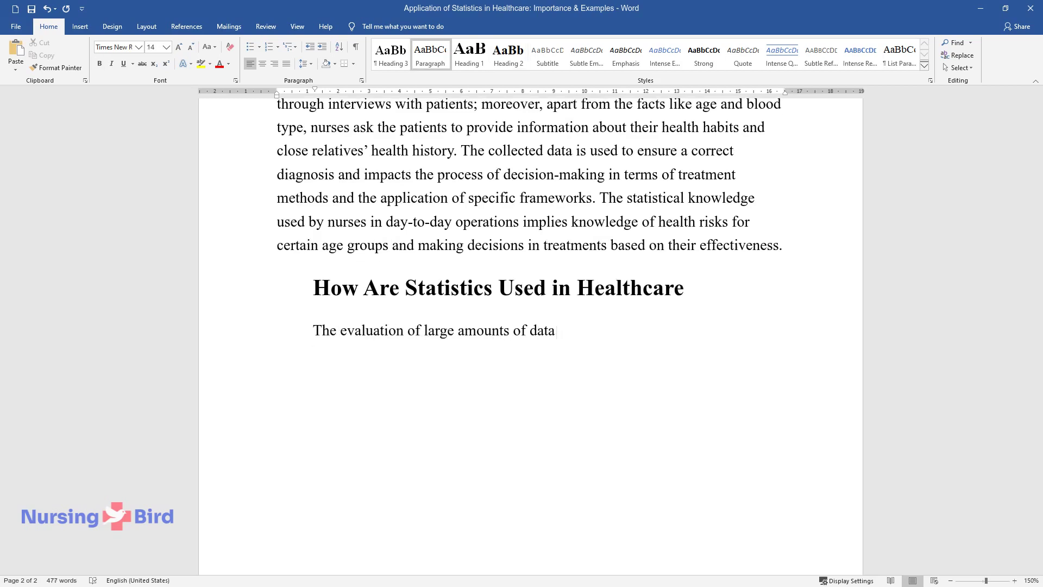
text( healthcare workers encounter, like)
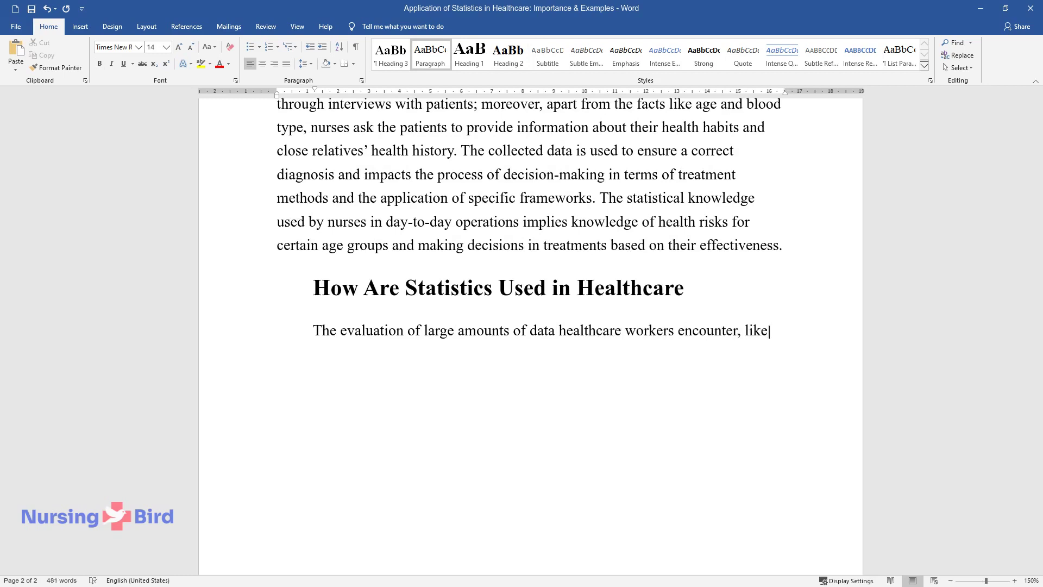
text( patients’ previous use ofmedicati)
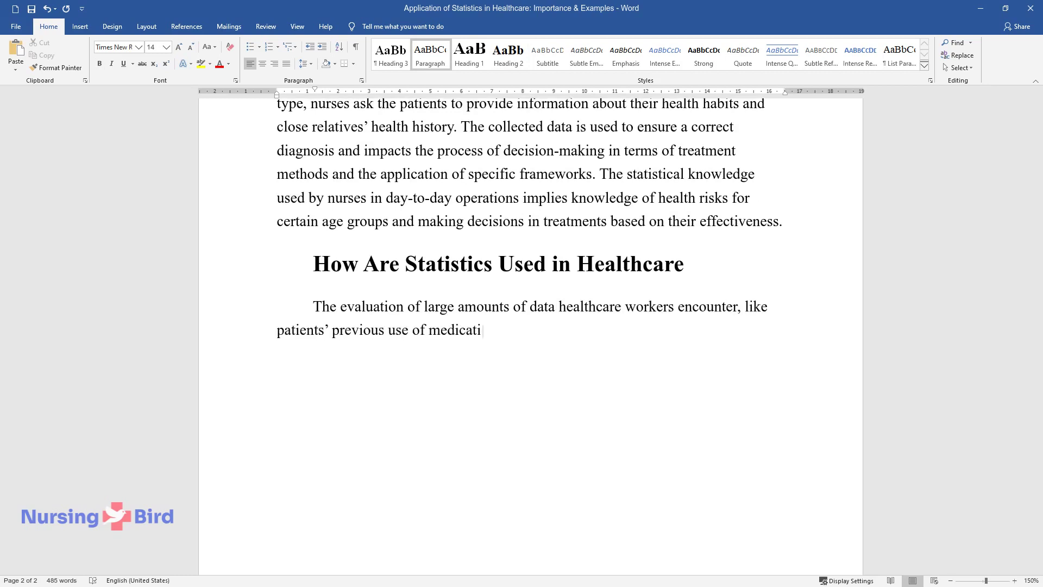
text(dmissions to hosp)
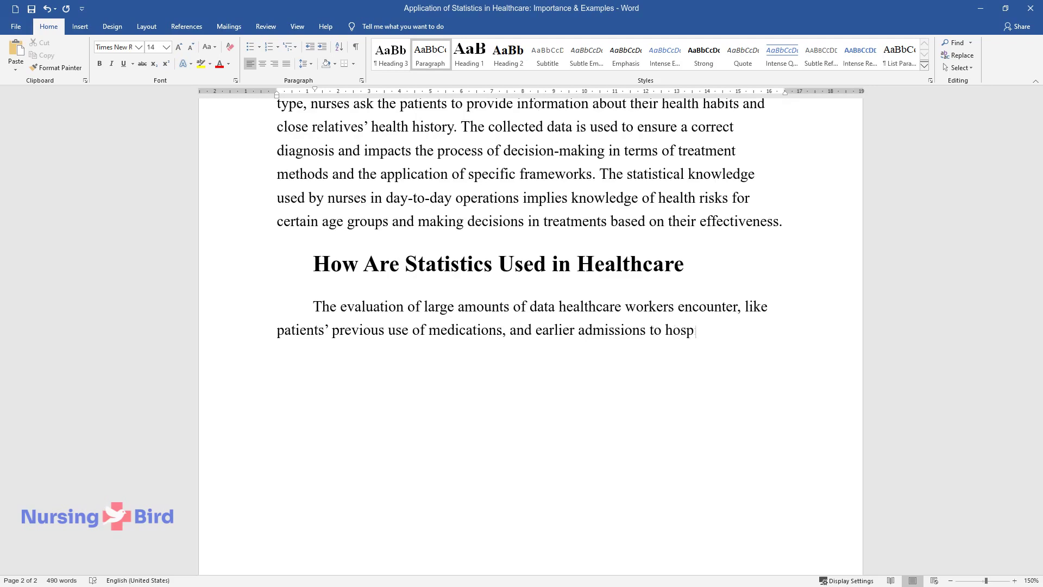
text(itals is eased by using machines to)
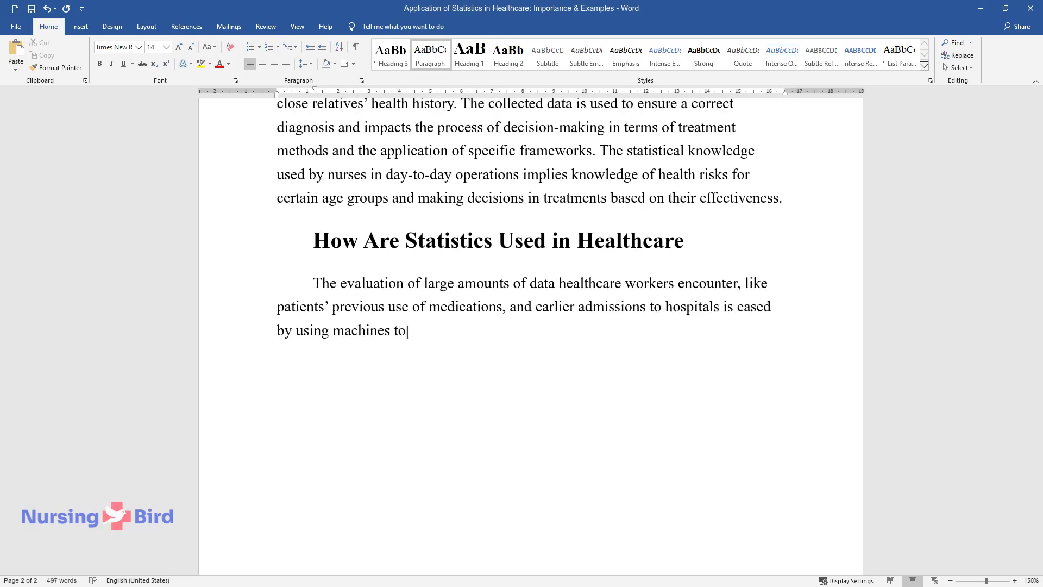
text( store the data and help with decis)
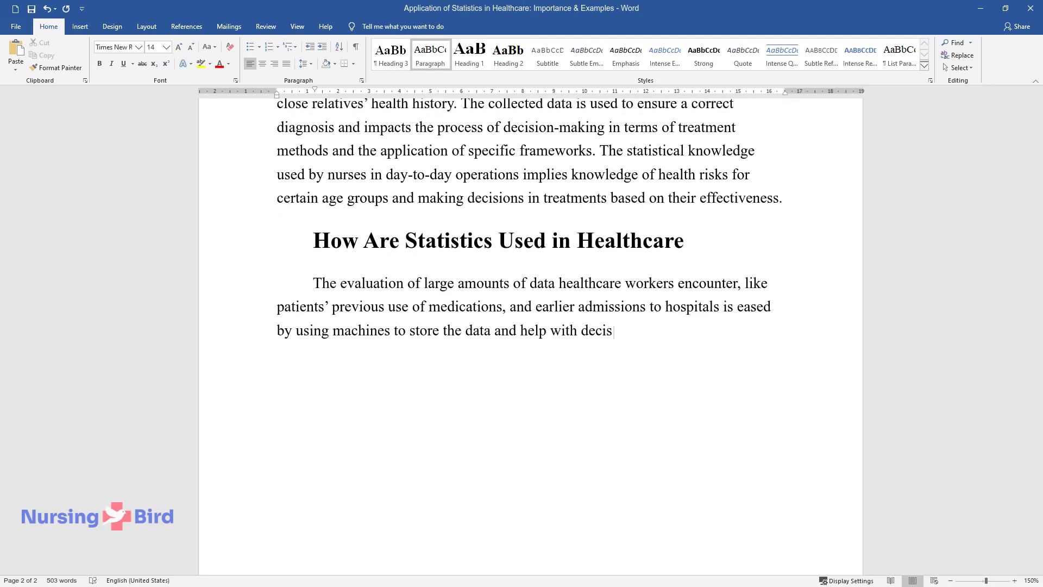
text(ion-making. The)
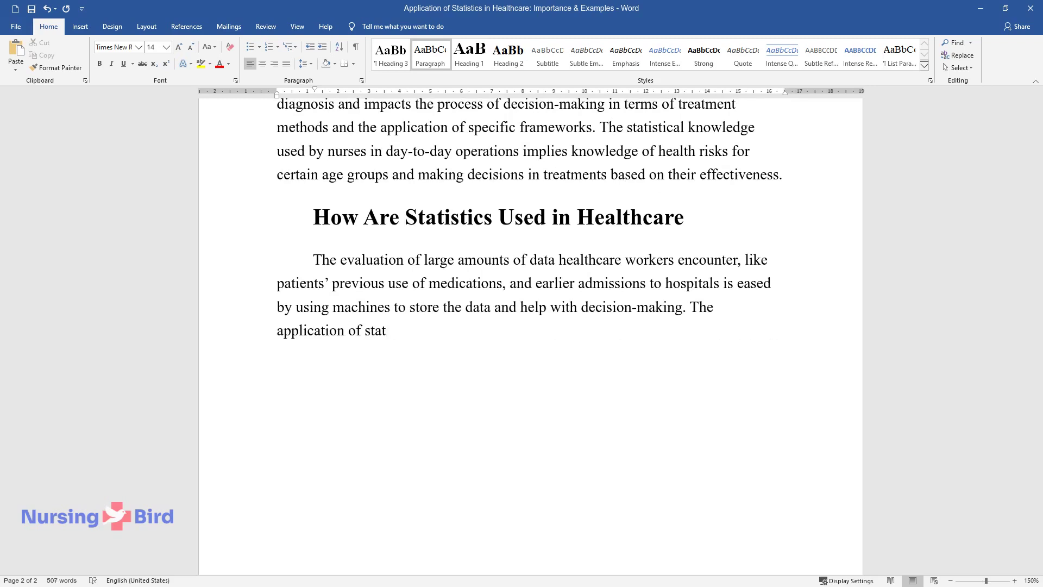
text( application of statistical data to health care provide)
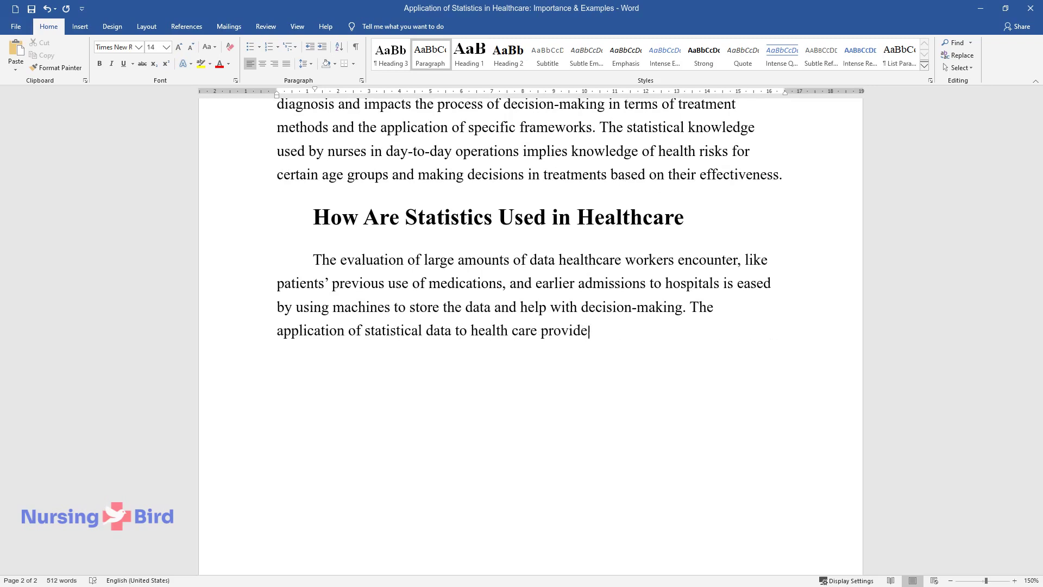
text(s quality healthcare services by)
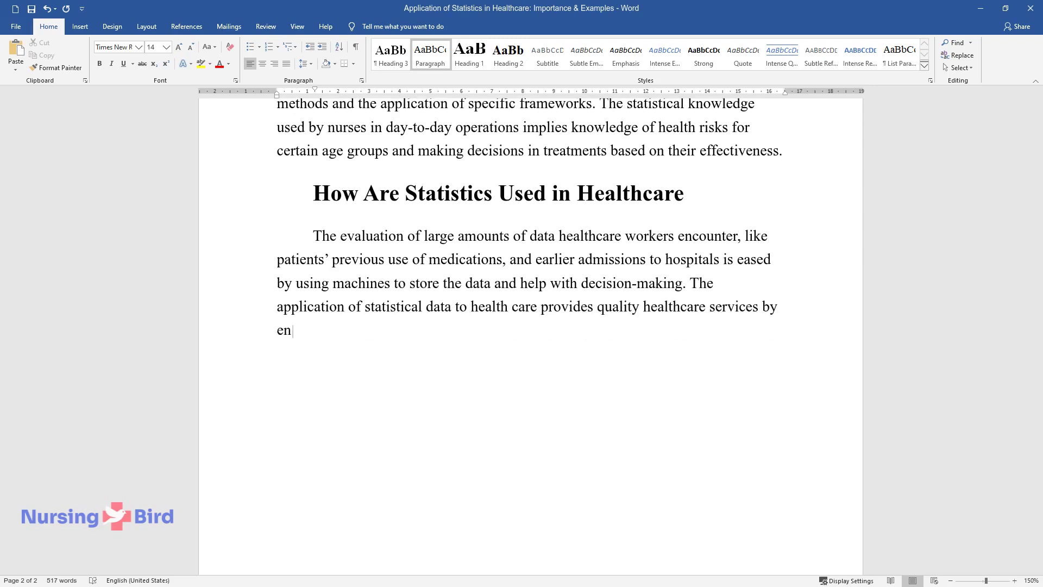
text( ensuring that none of the valid infor)
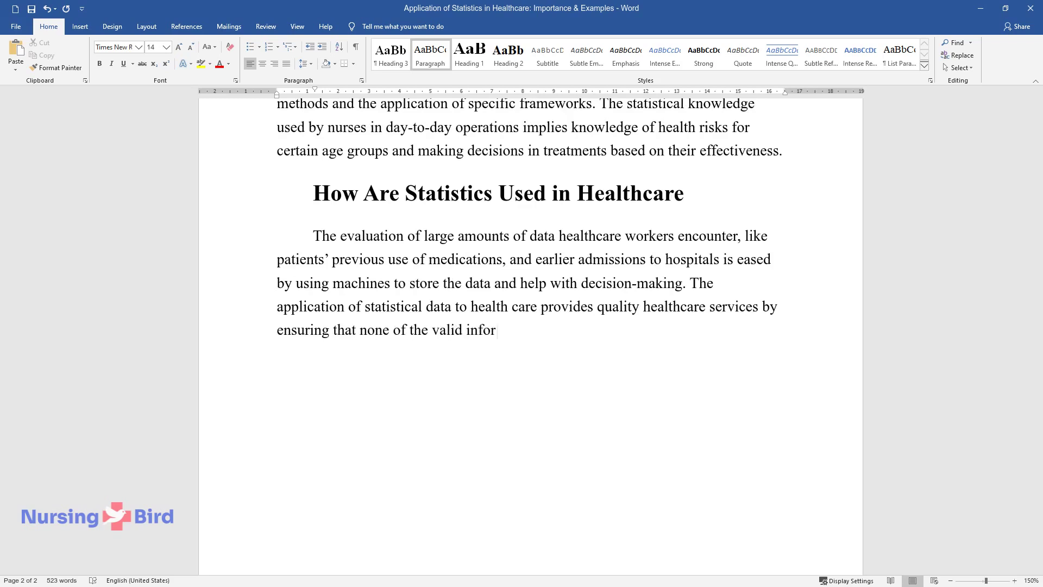
text(mation is missing. In the same way,)
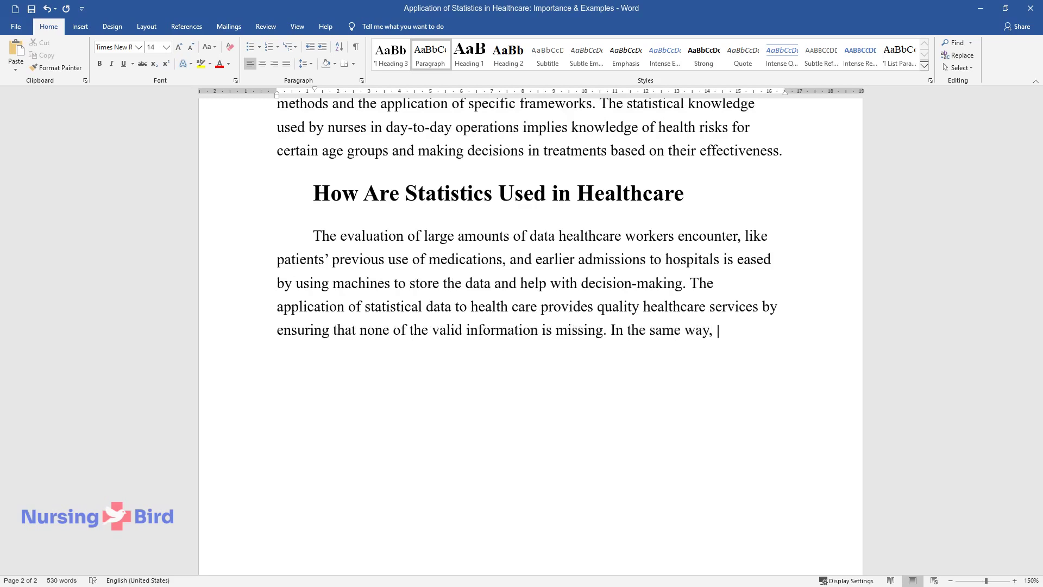
text(the application of statistical data)
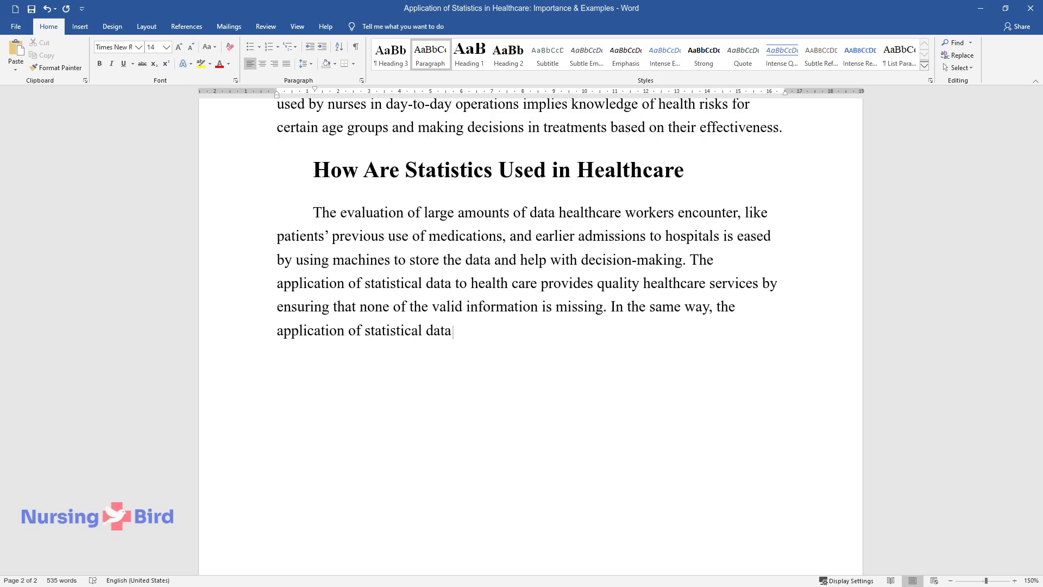
text( offers safety for the patients. Th)
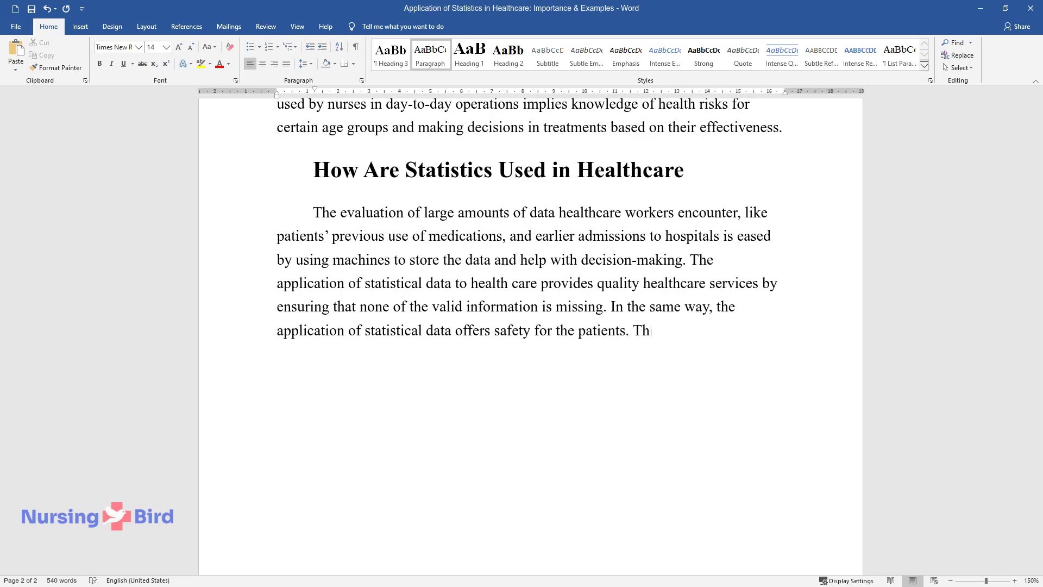
text(e research shows that stati)
text(data could be used to measure drug safety alert respon)
text(etect adv)
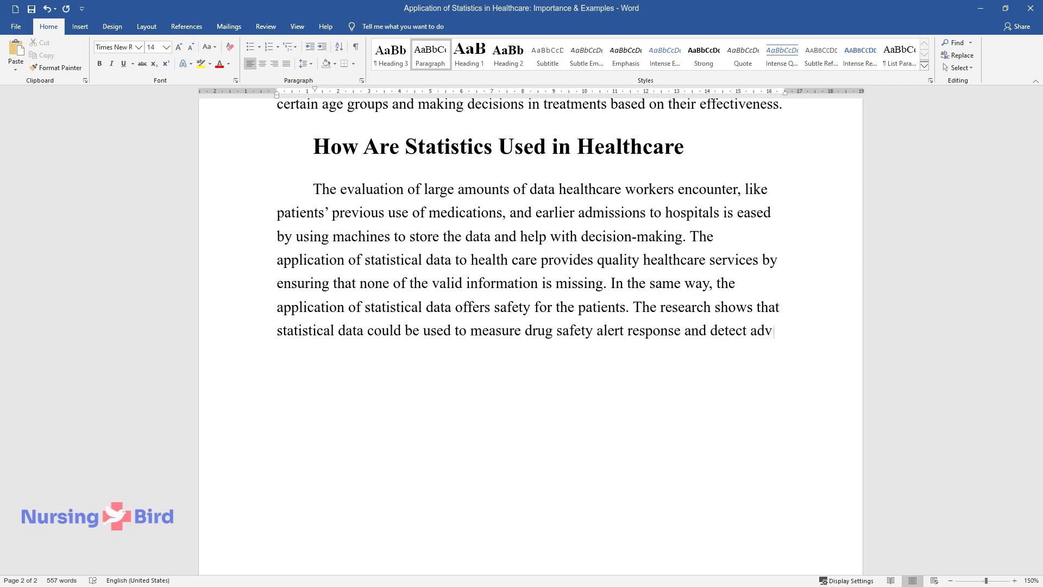
text(erse drug reactions to ensure patie)
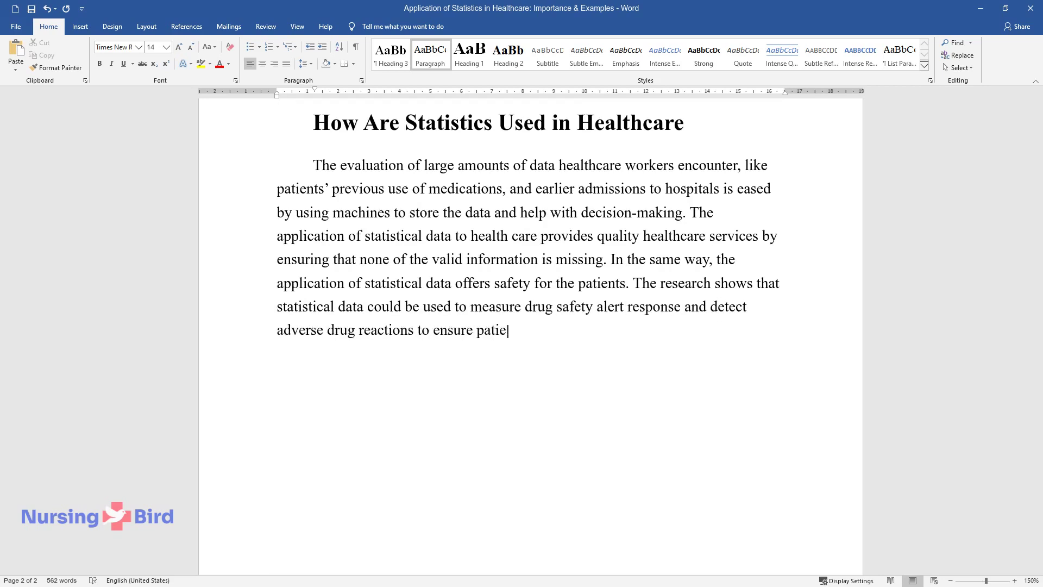
text(nt safety. In terms of health promo)
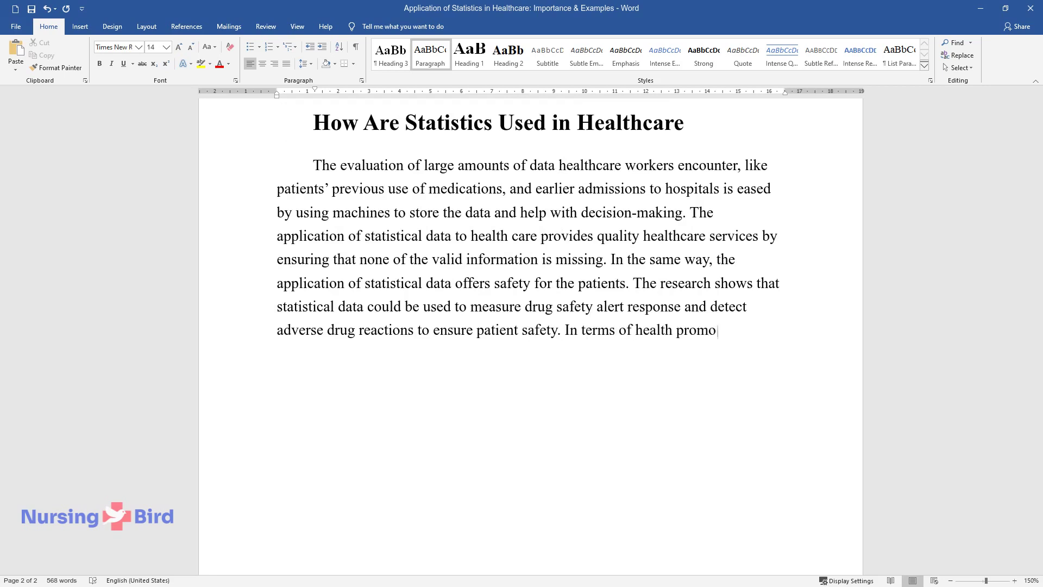
text(tion, statistical data and machine)
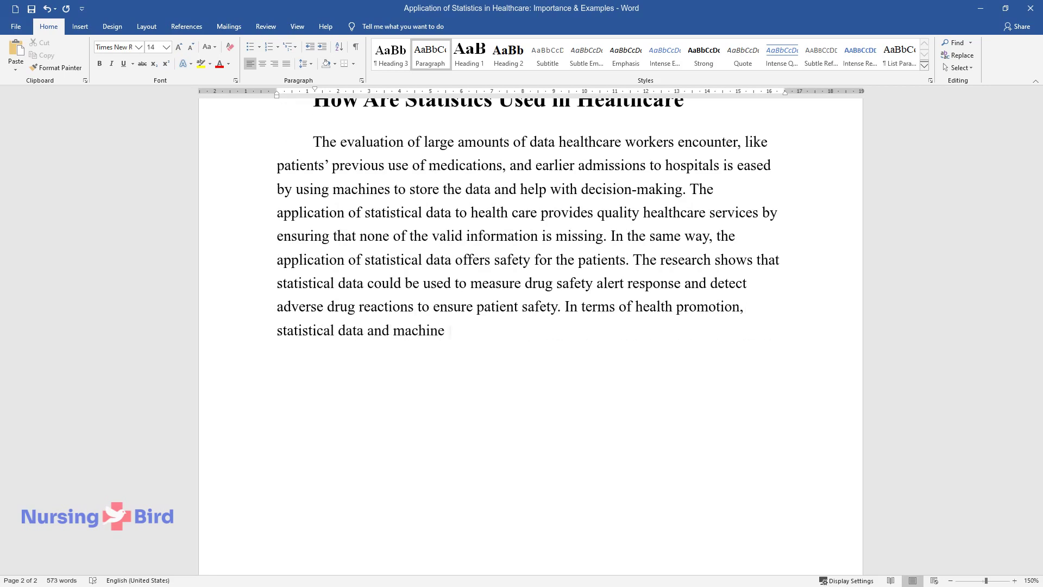
text( learning could be improved in the f)
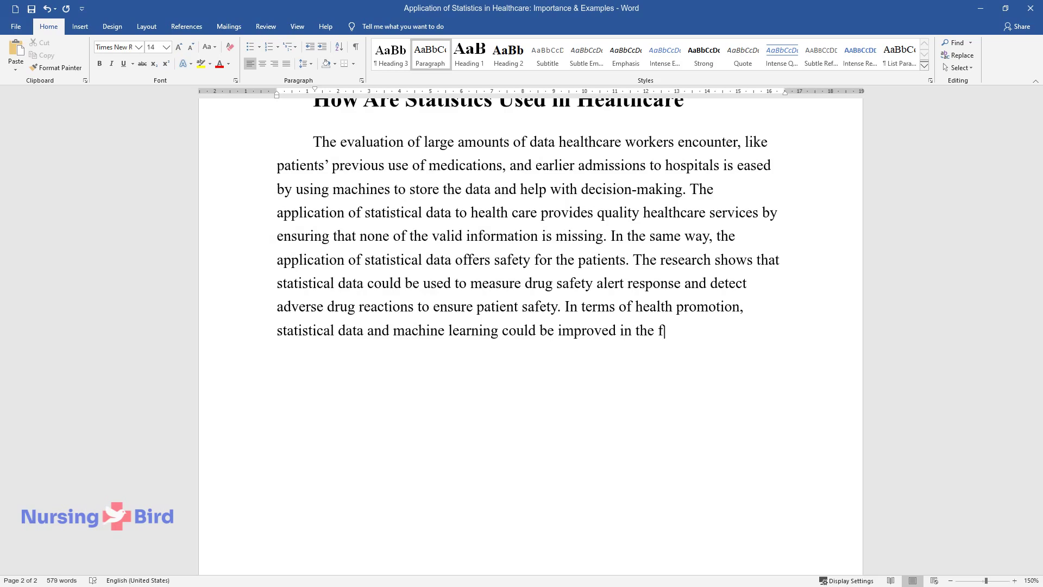
text(uture to develop cost-efficient eval)
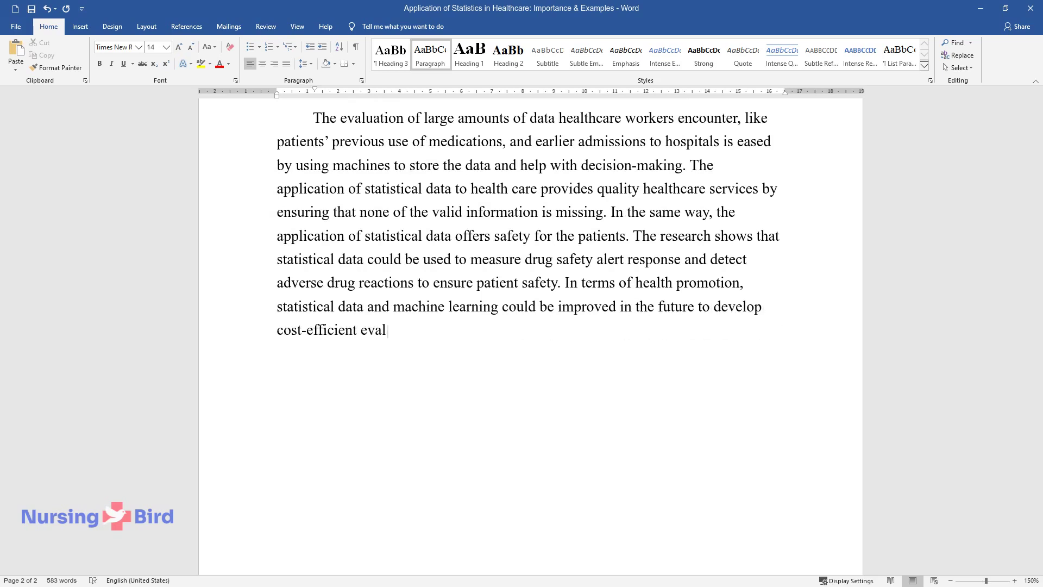
text(uation procedures and interventions)
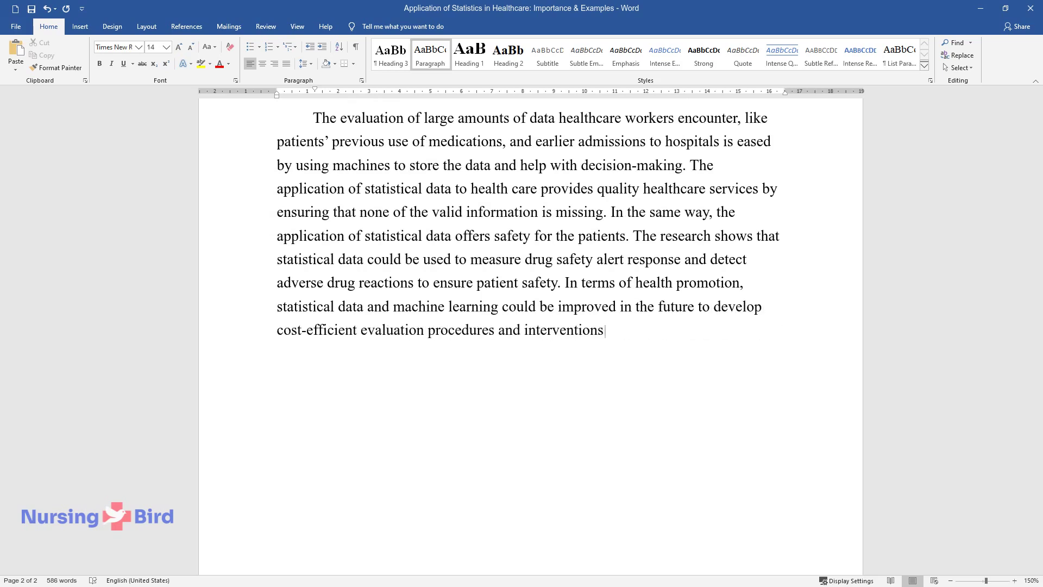
text(. Such techniques could positively )
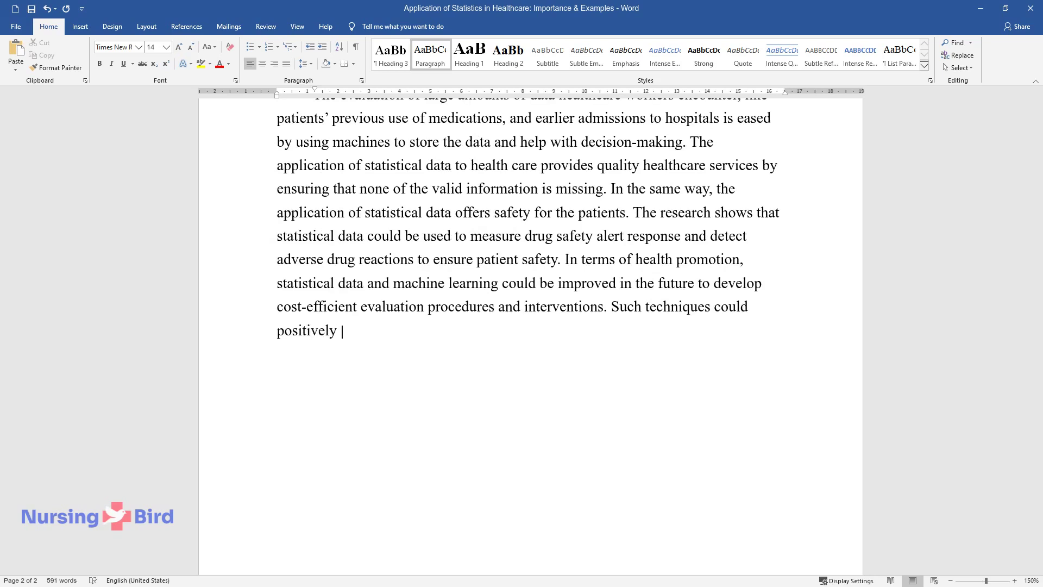
text(impact the population’s health by i)
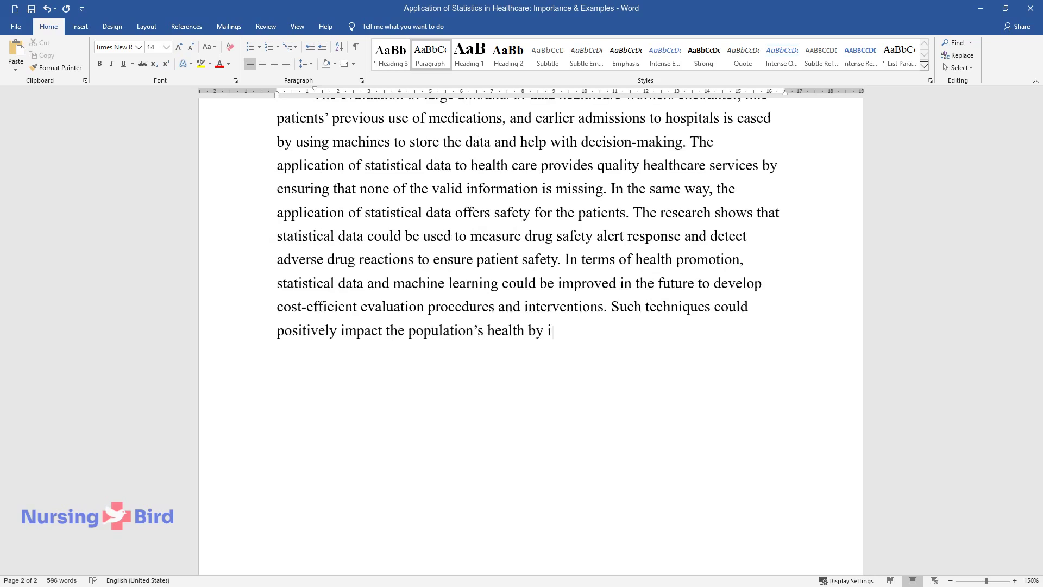
text(ncreasing the speed and reach of th)
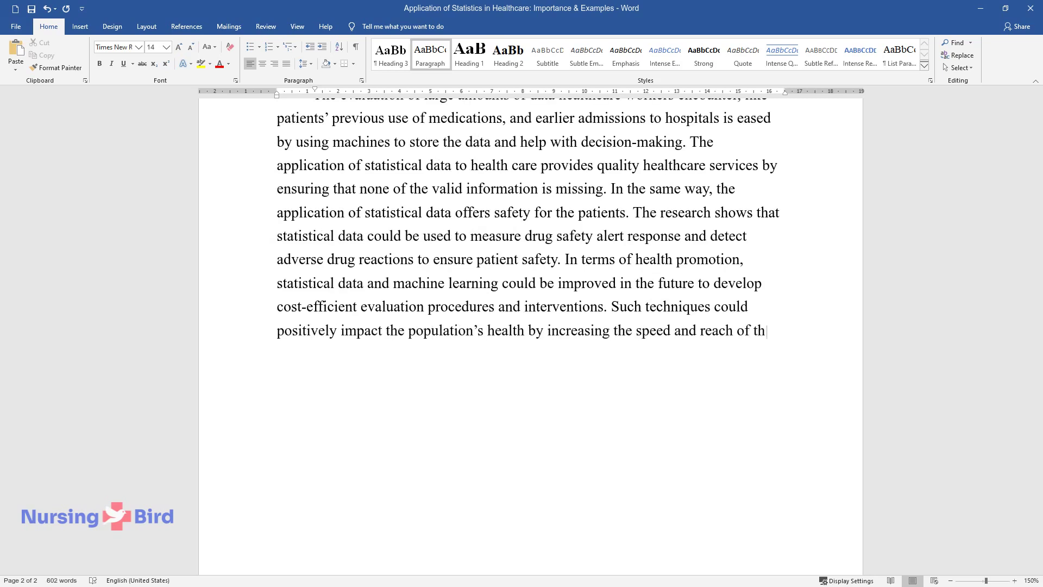
text(e health)
text(tem and making hea)
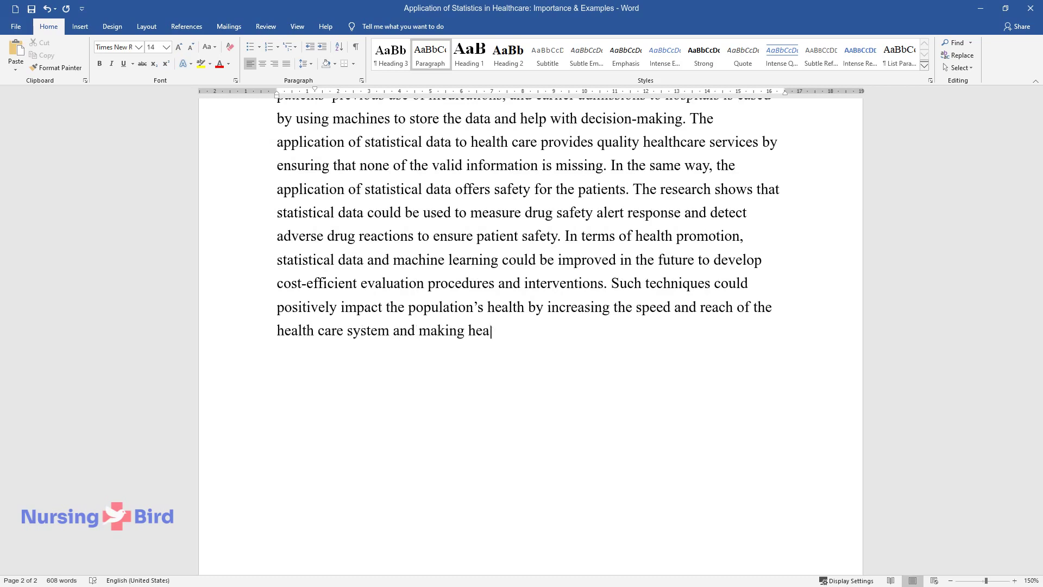
text(accessible for vulnerable)
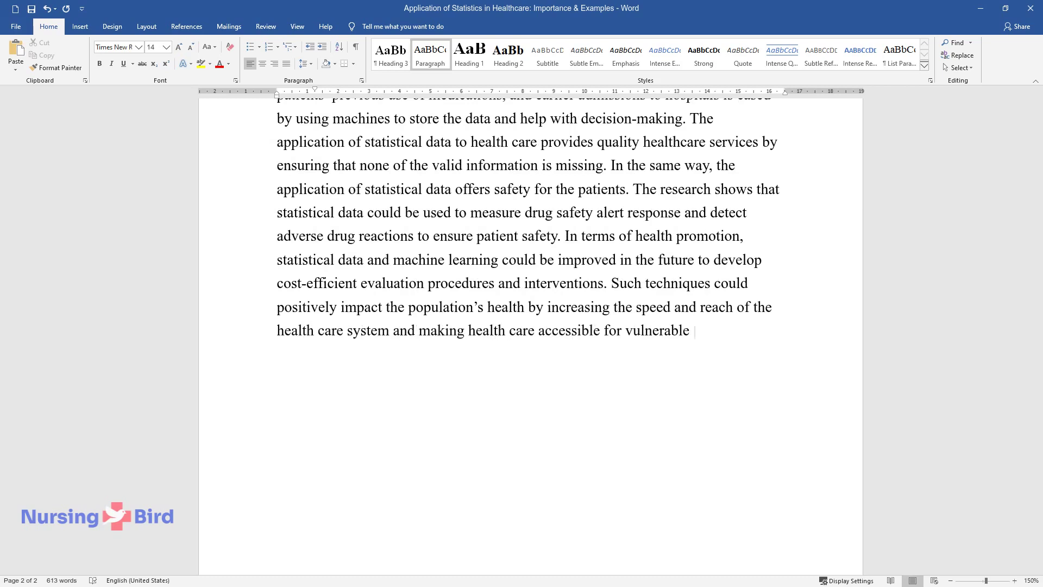
text(populations. The knowledge of stati)
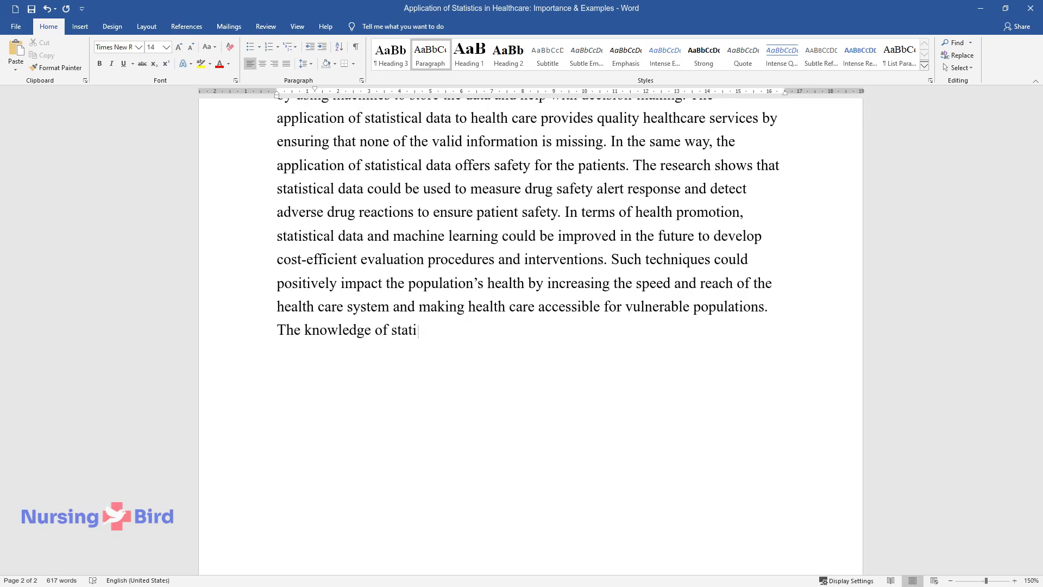
text(stical data and its precise applica)
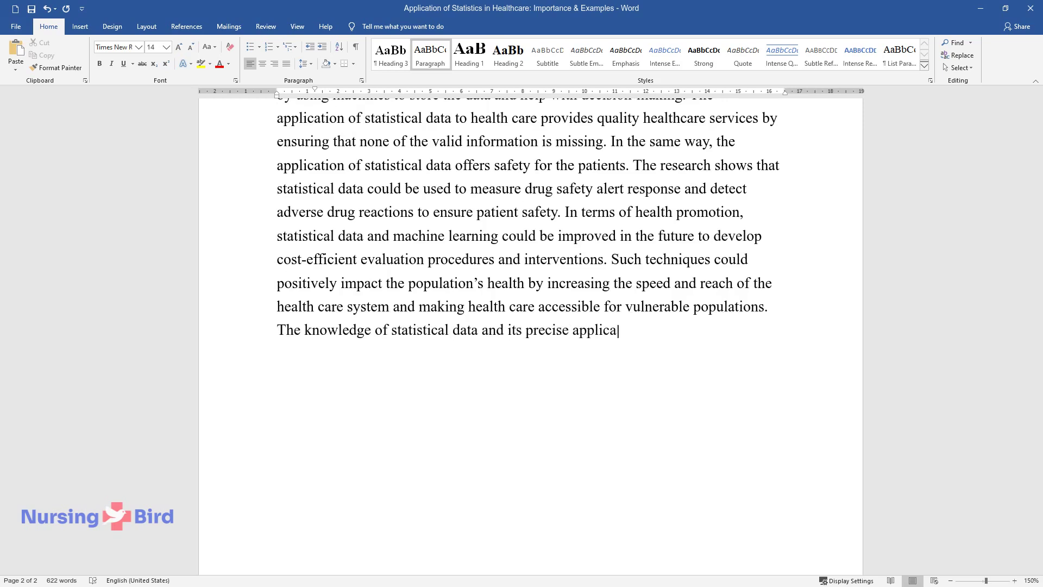
text(arious cases lays a founda)
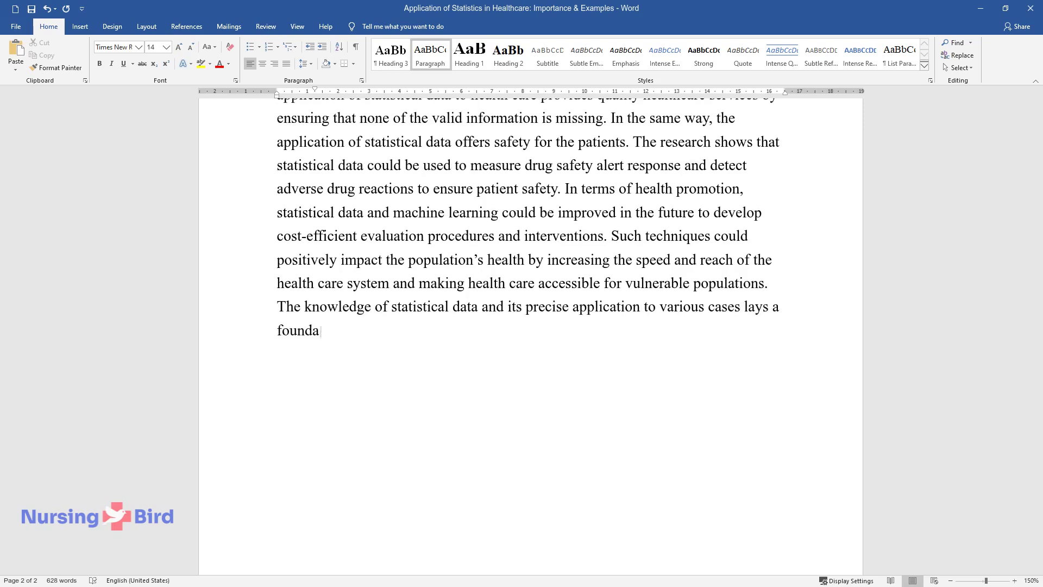
text(sful work process)
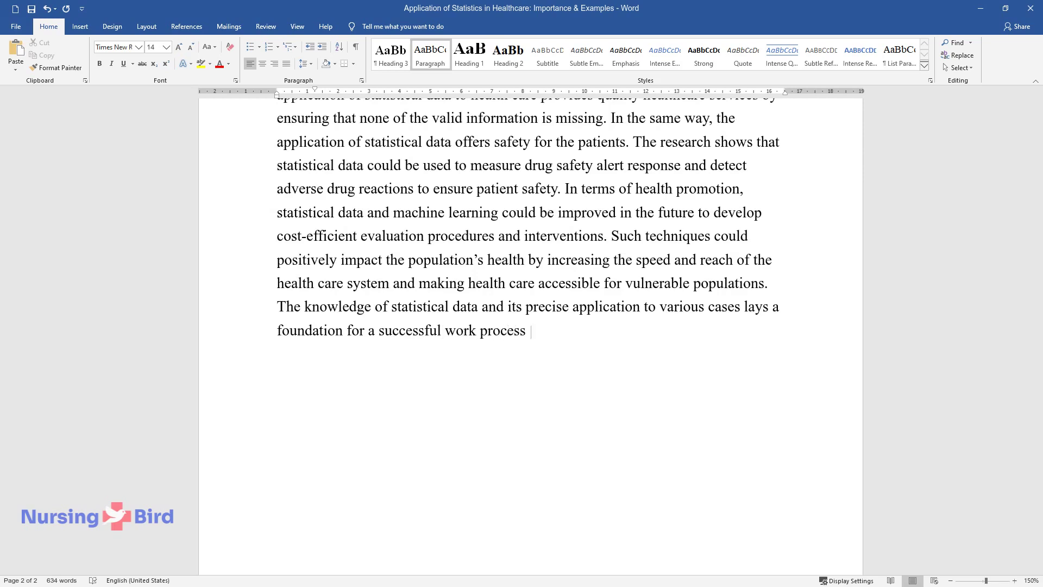
text( and gives the individual an opportu)
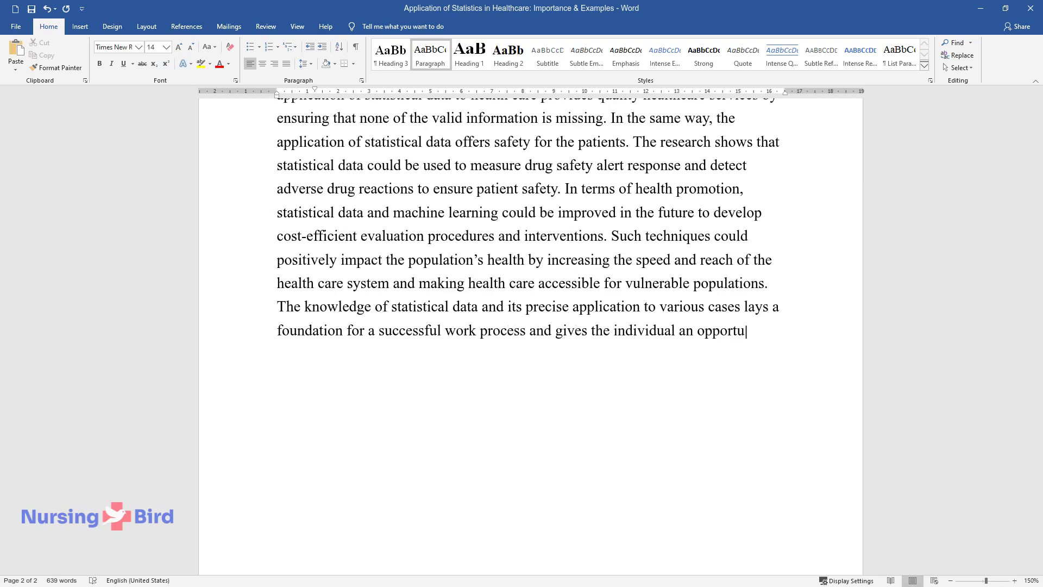
text(nity to show his expertise and impro)
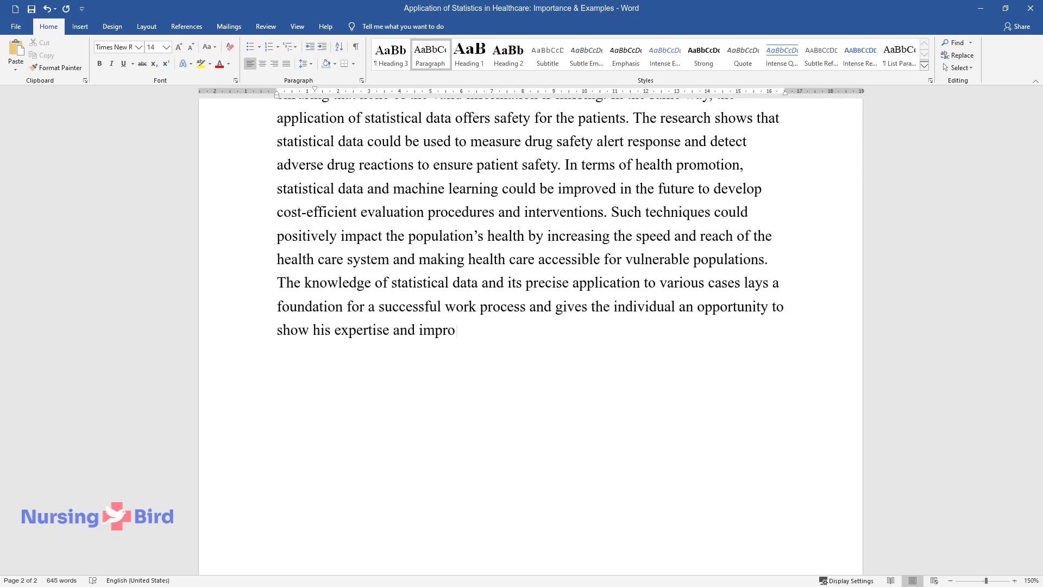
text(eadership skills.)
key(Return)
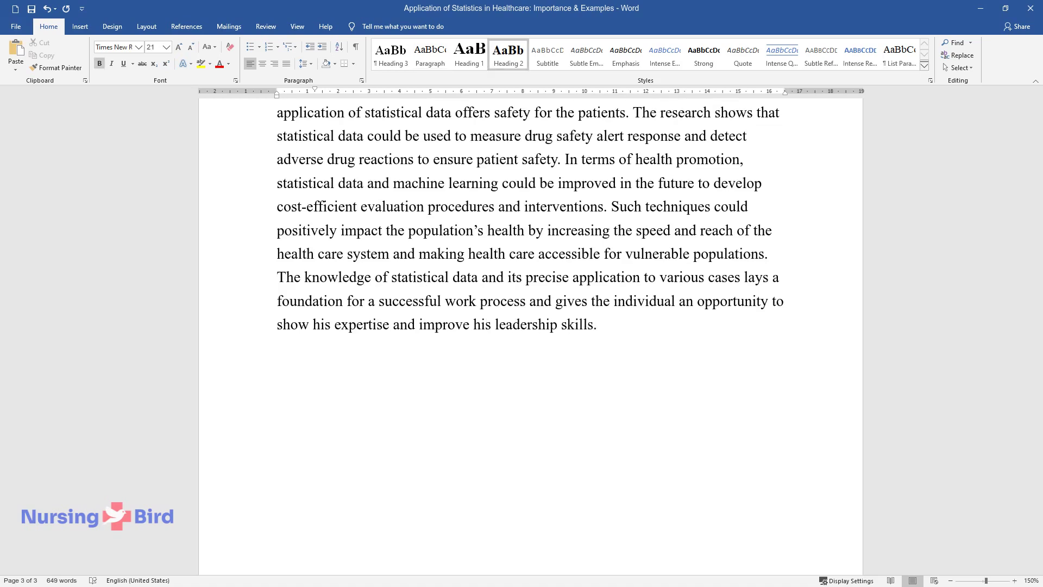
text(Conclusion: Applicat)
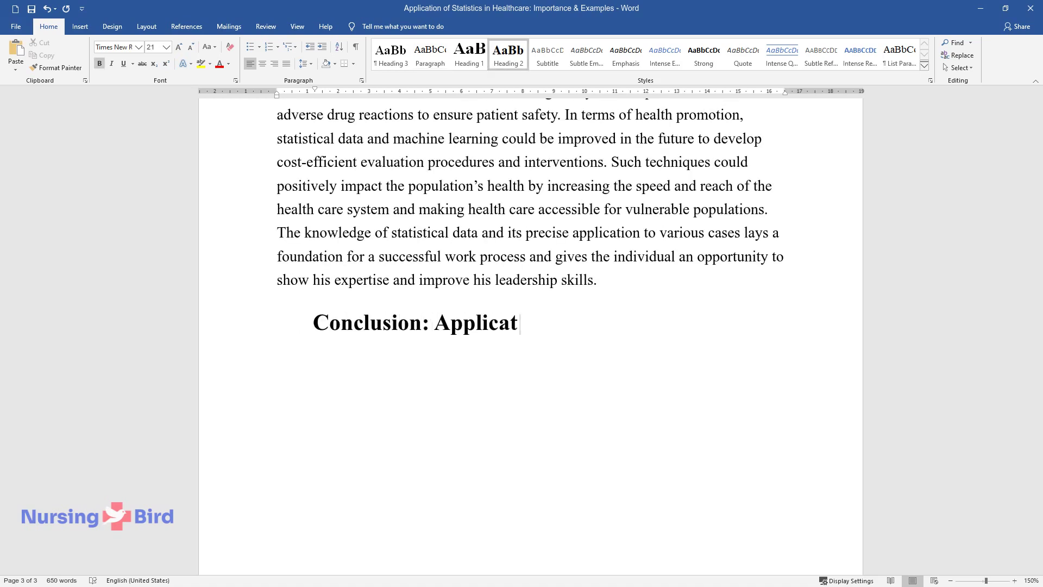
text(ion of Statistics in Healt)
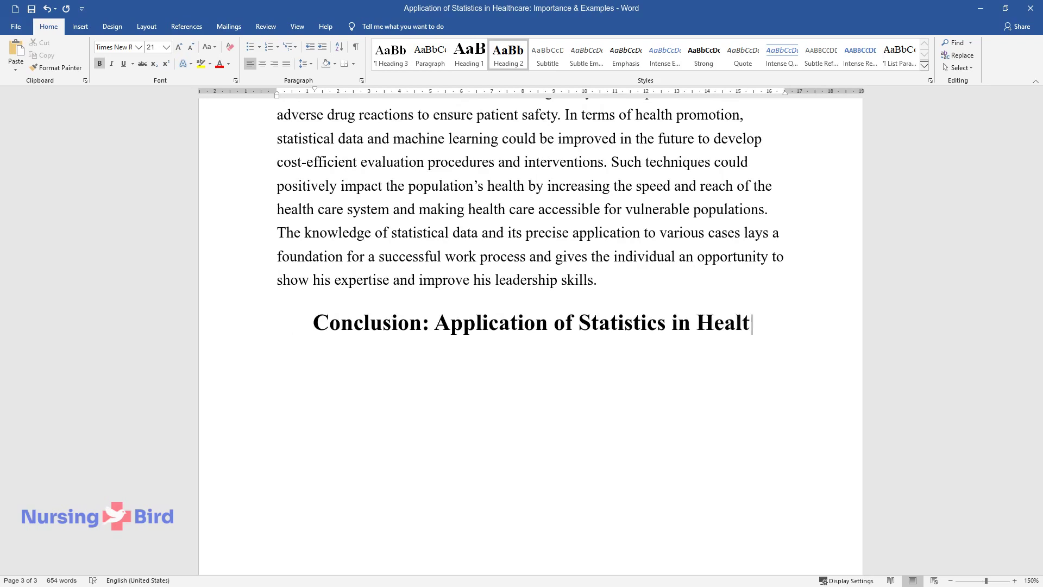
text(hcare)
Step: Write the first Conclusion paragraph on machine learning, simulations and nurses' treatment decisions, then start the second
key(Return)
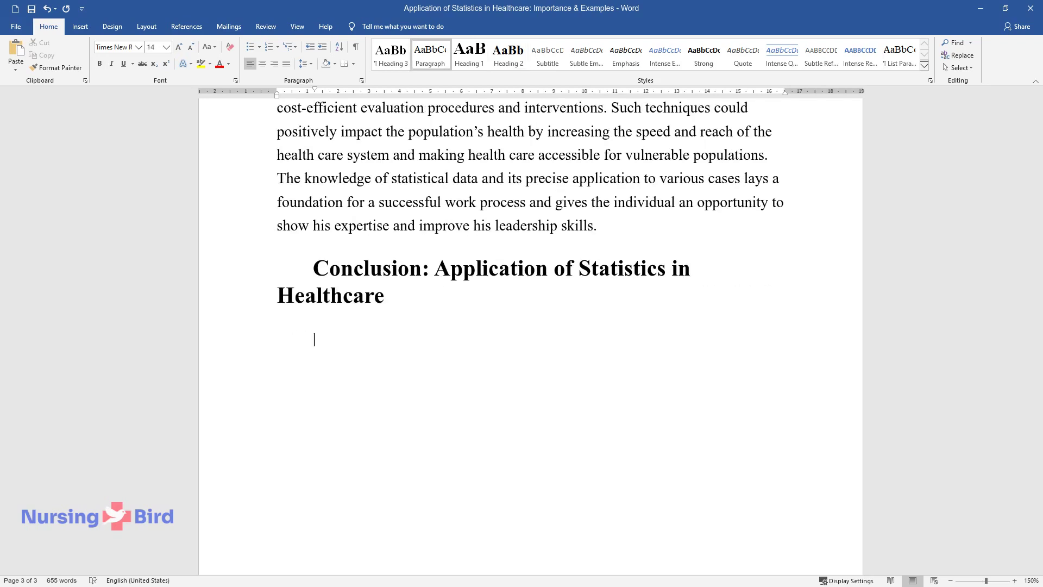
text(To sum up, statisticaldata, kno)
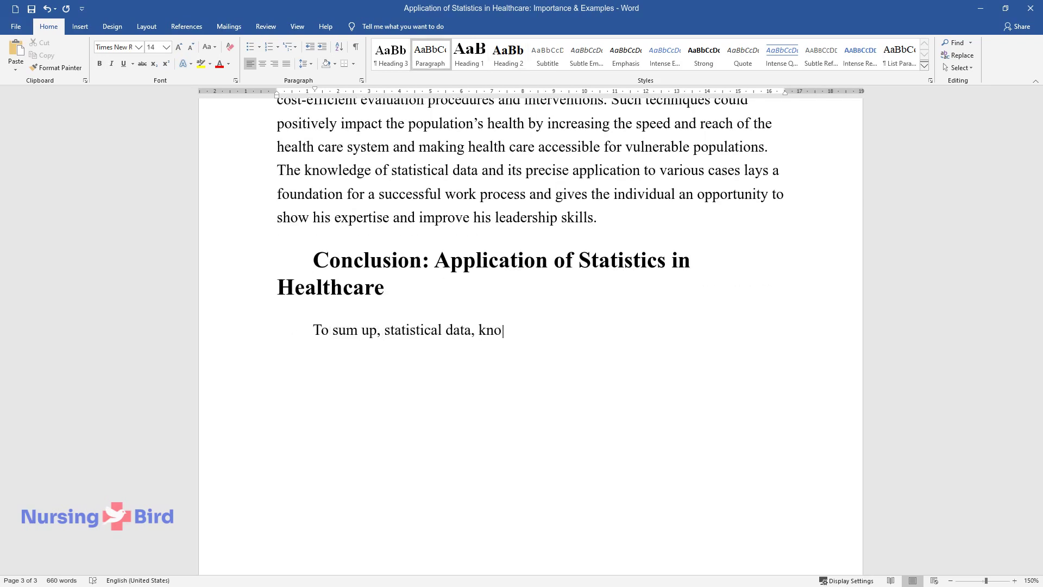
text(wledge, application, and interpreta)
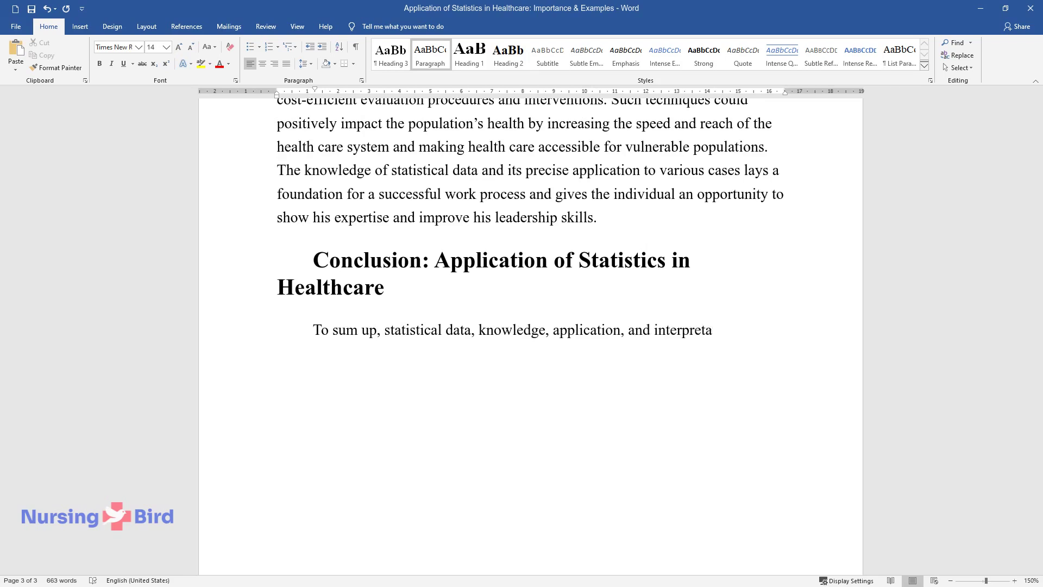
text(health care are crucial. T)
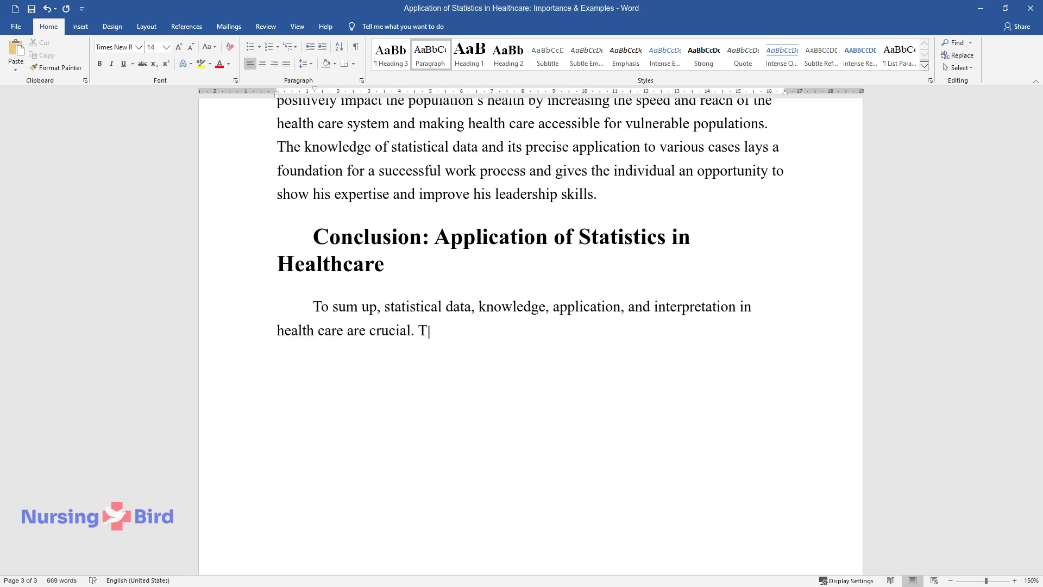
text(he data is used to provide quality)
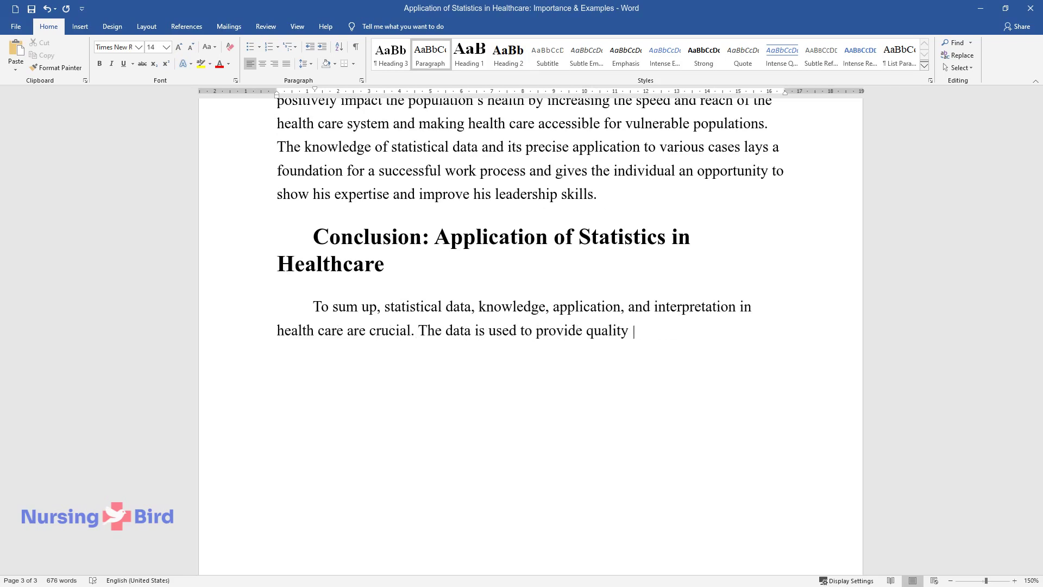
text(are servi)
text(to ensure)
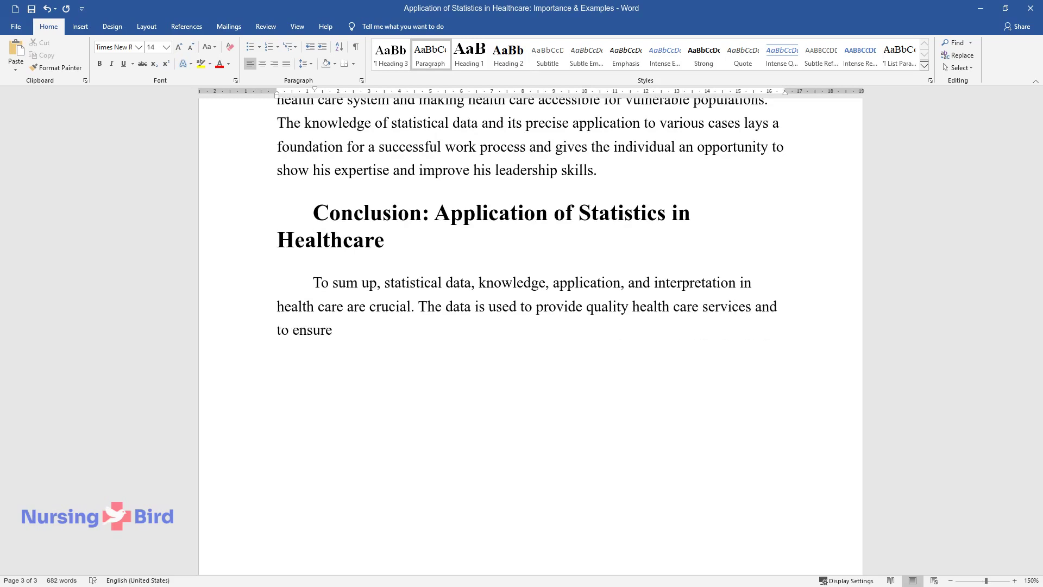
text( patients' safety. Statistical data)
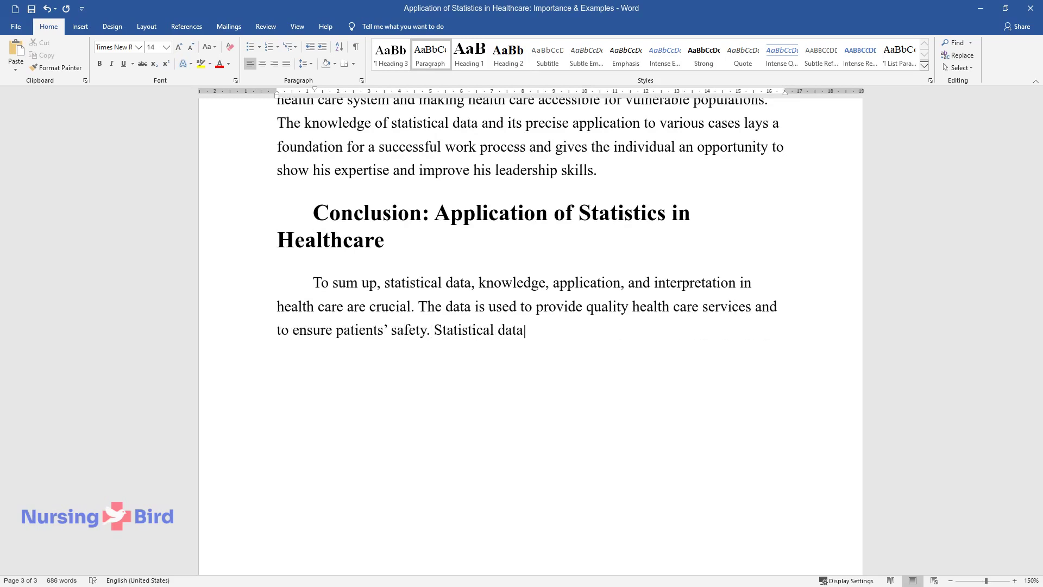
text( could be collected in various for)
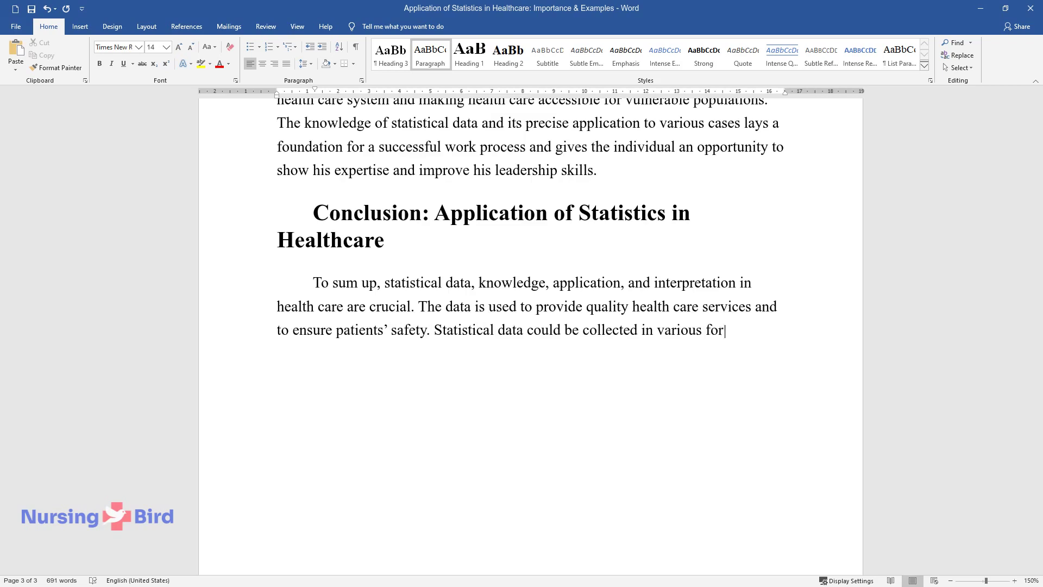
text(ms, from )
text(nterviews with the)
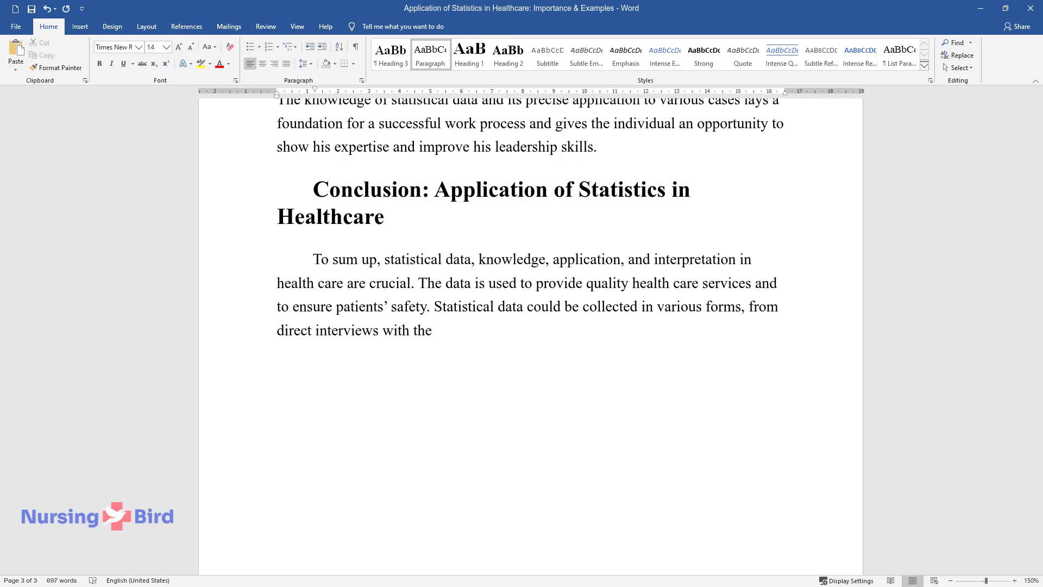
text( patients to fitness trackers. To)
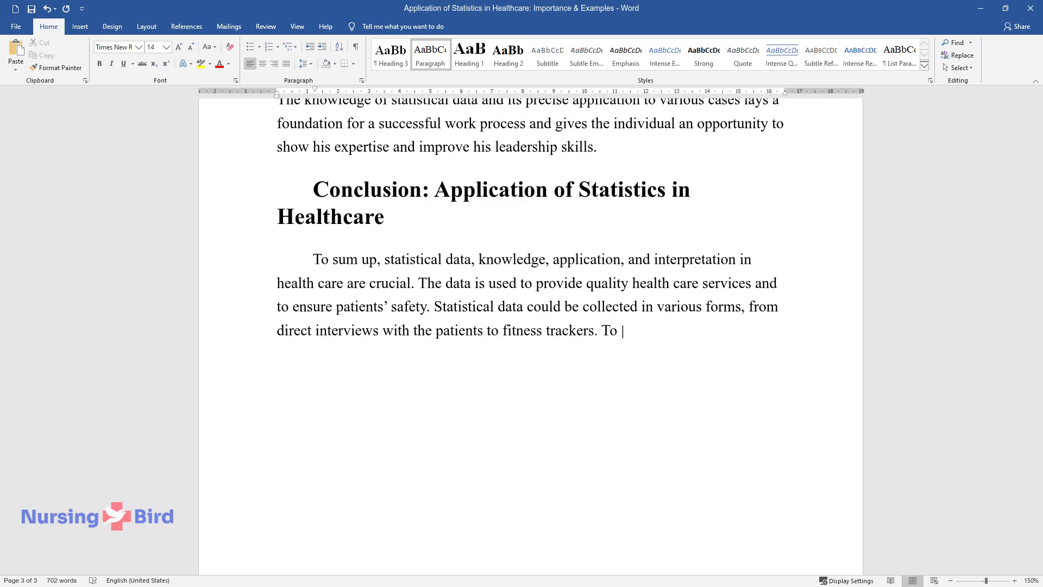
text(provide effective use of patient data, healthcare o)
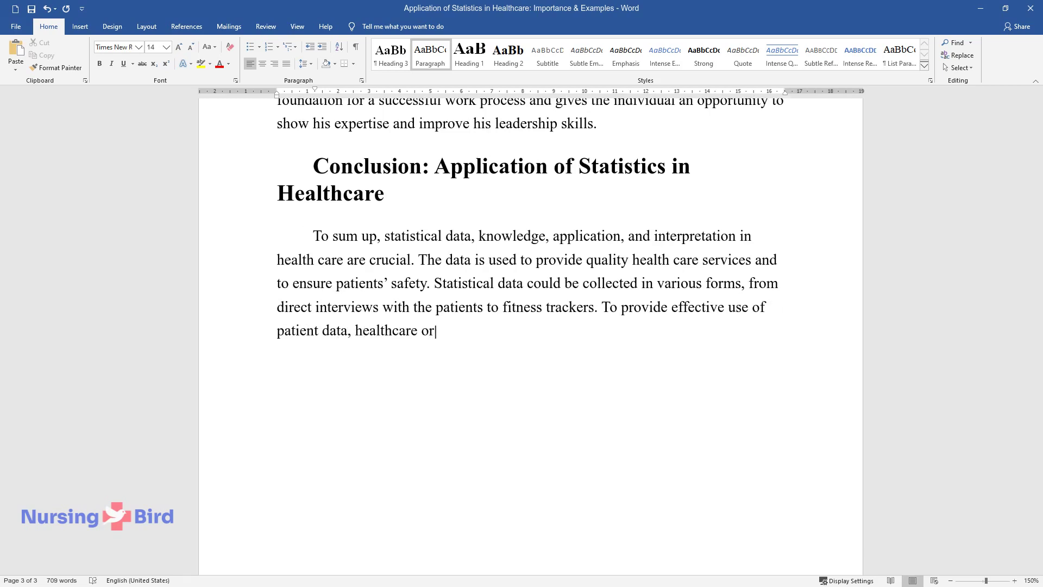
text(rganizations might introduce electr)
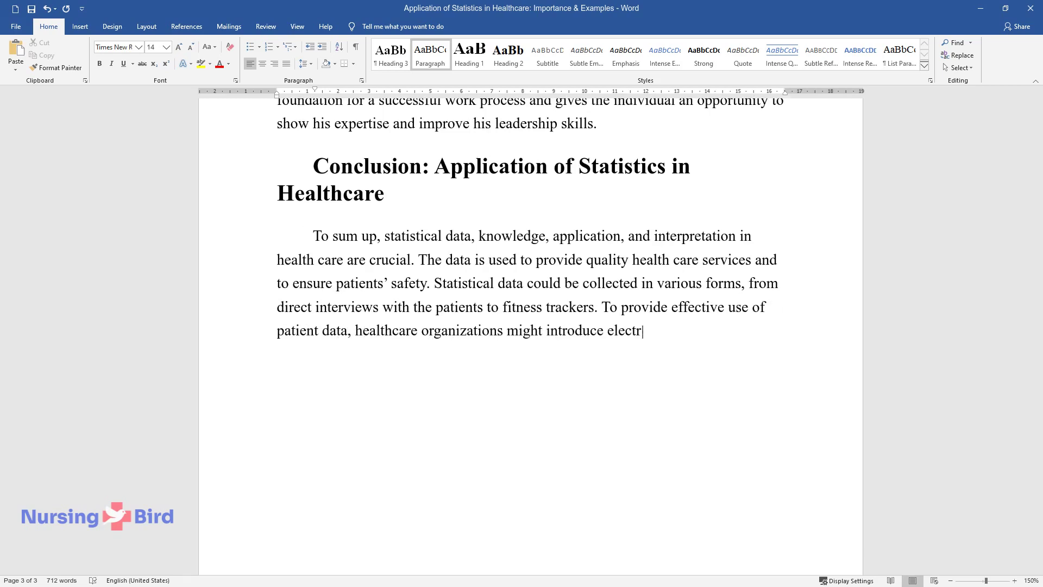
text(onic systems that include machine)
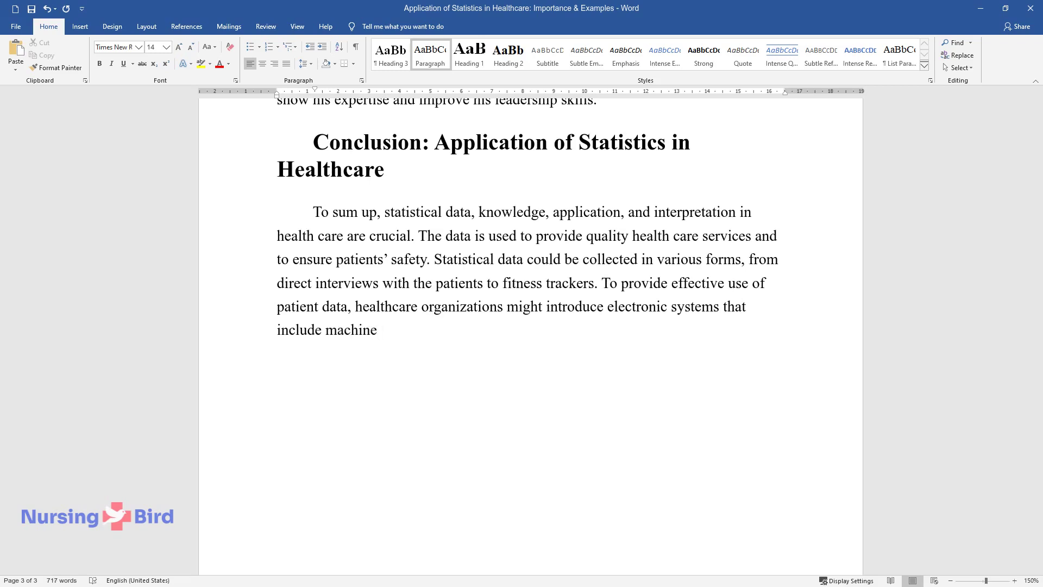
text( learning. Machine learning could be)
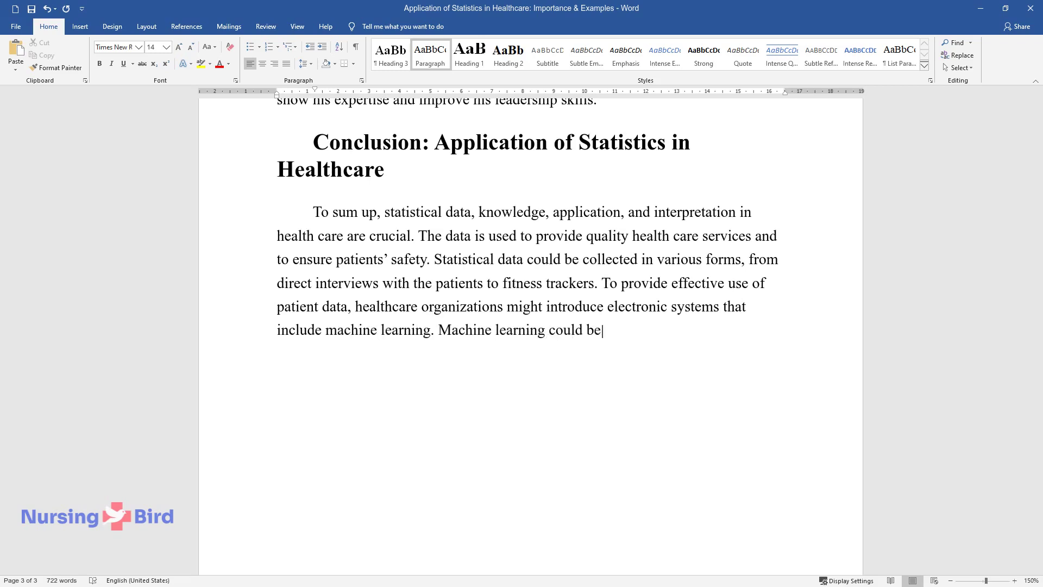
text( used in many way)
text(predictin)
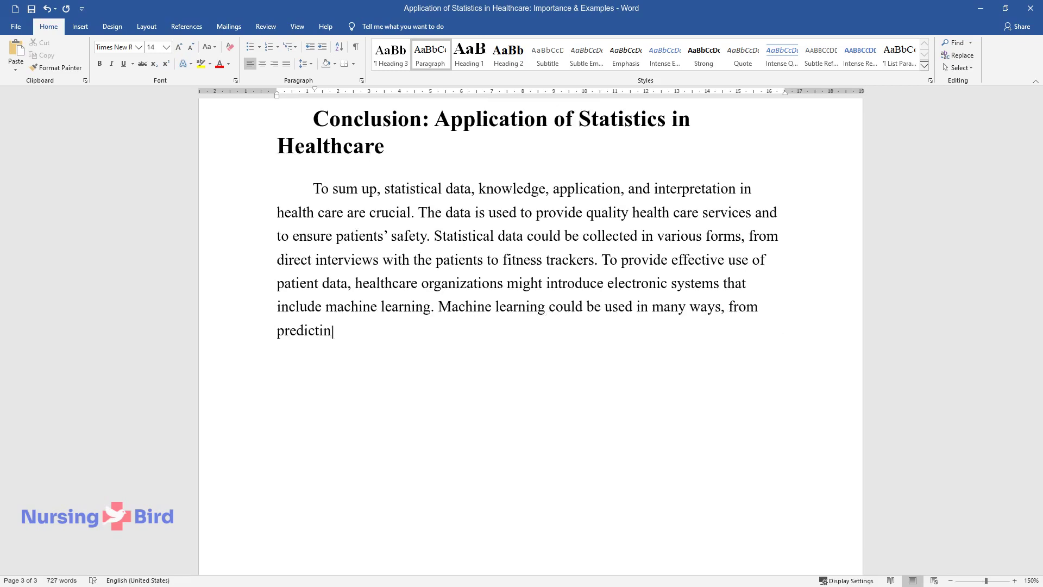
text(g survival chances and making a dia)
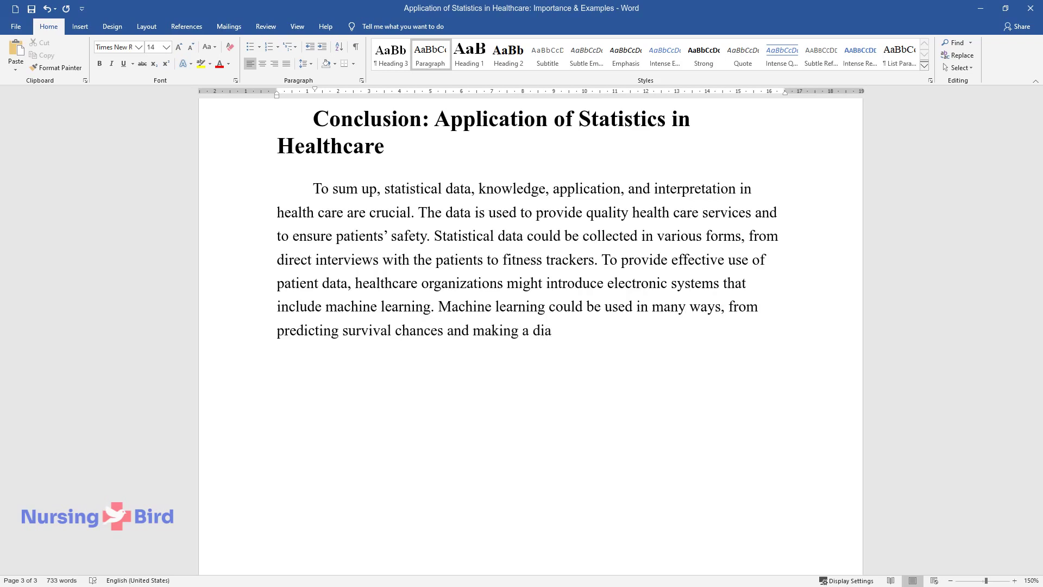
text(gnosis in a shorter amount of time)
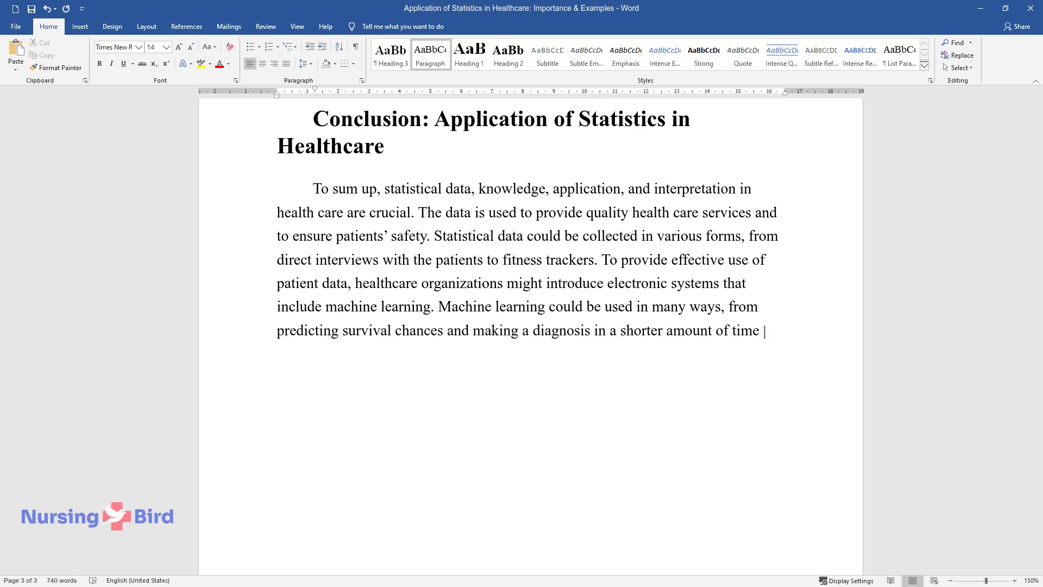
text(to improving the quality of simula)
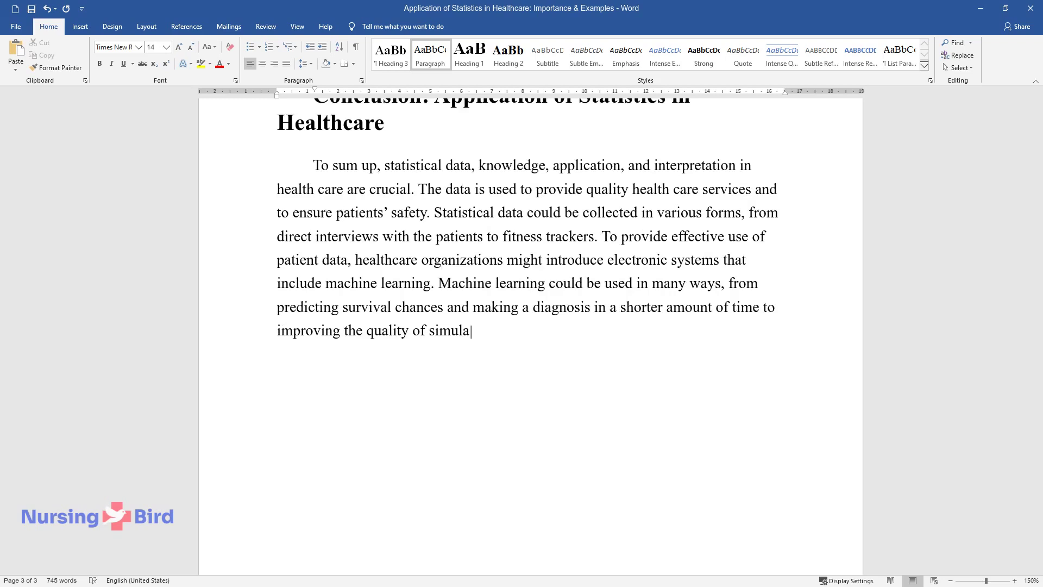
text(tion exercises for the staff. Stati)
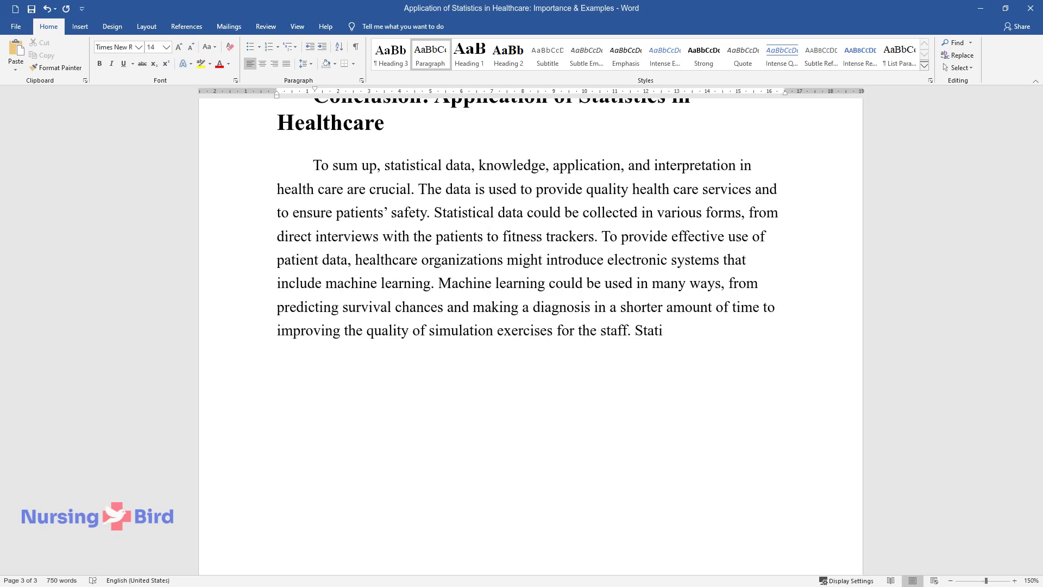
text(stical application to health care )
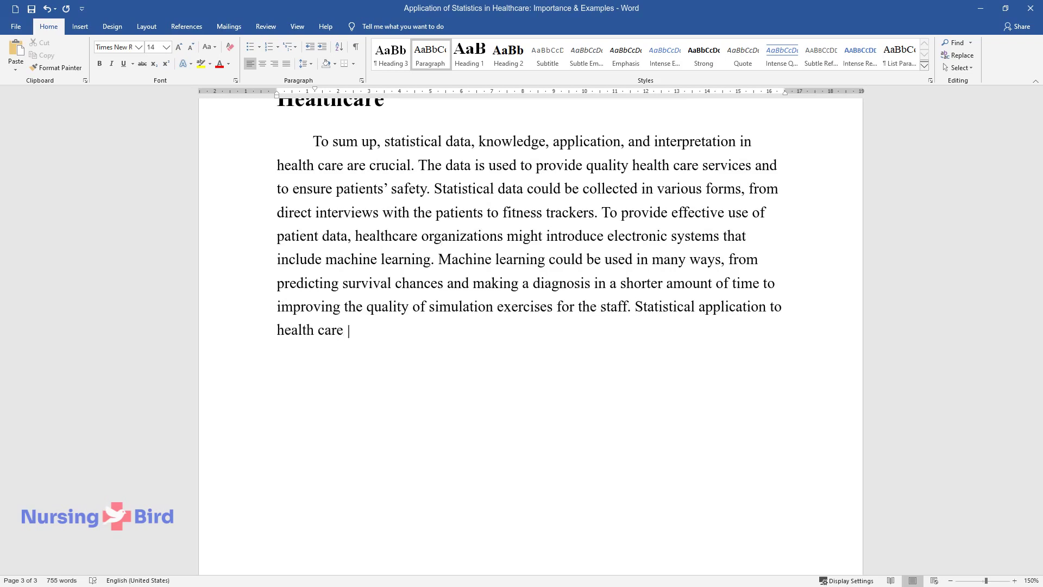
text(implies that none of the vital info)
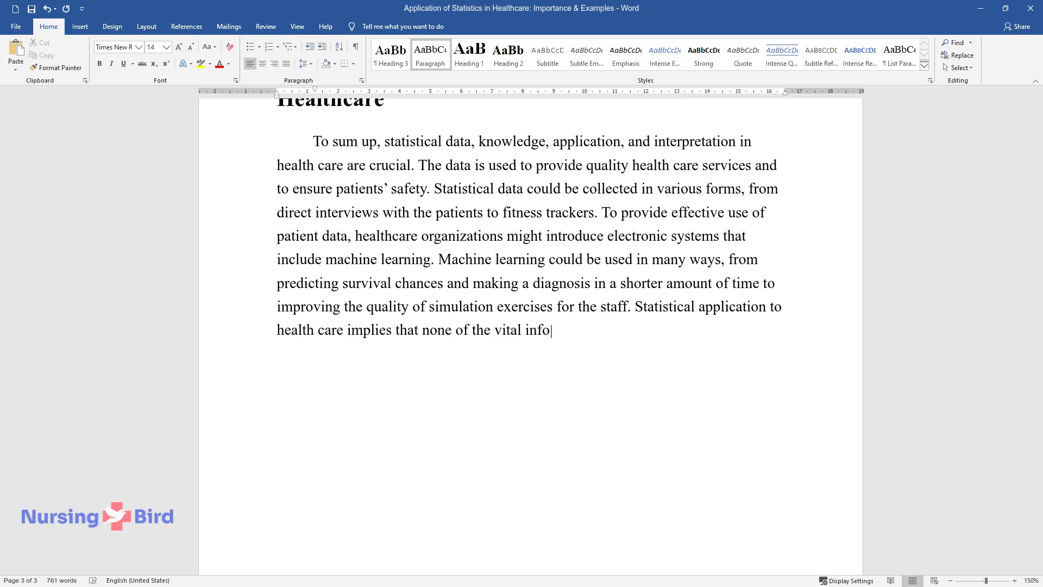
text(rmation would be dismissed from th)
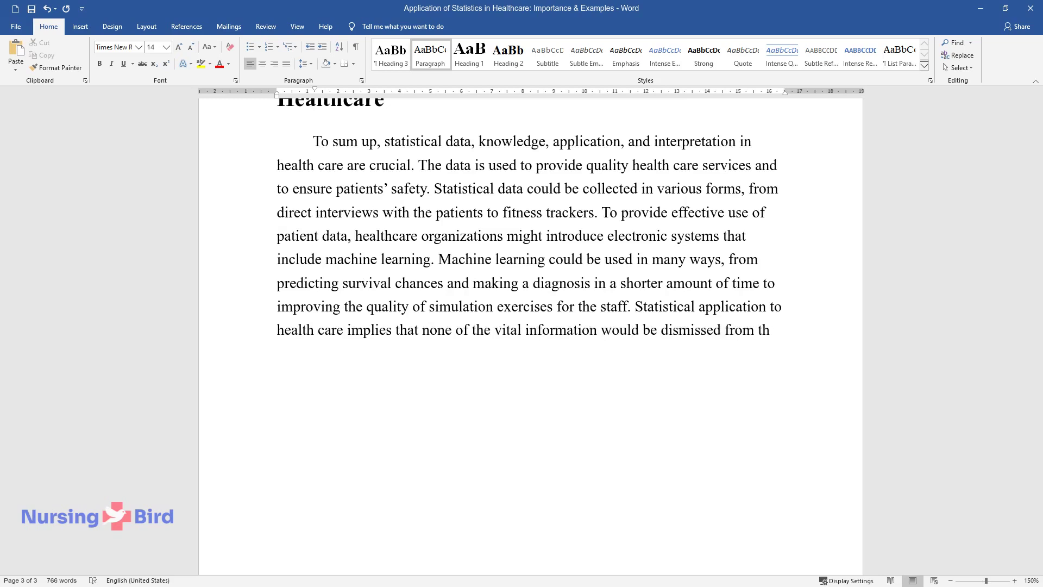
text(e case. The basic knowledge of stat)
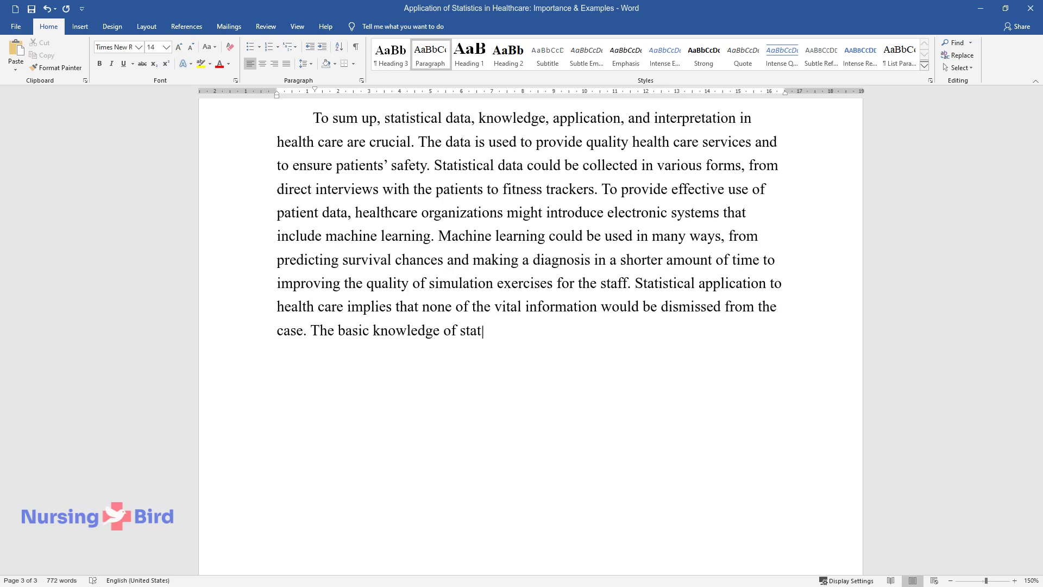
text(istical data helps nurseswhen mak)
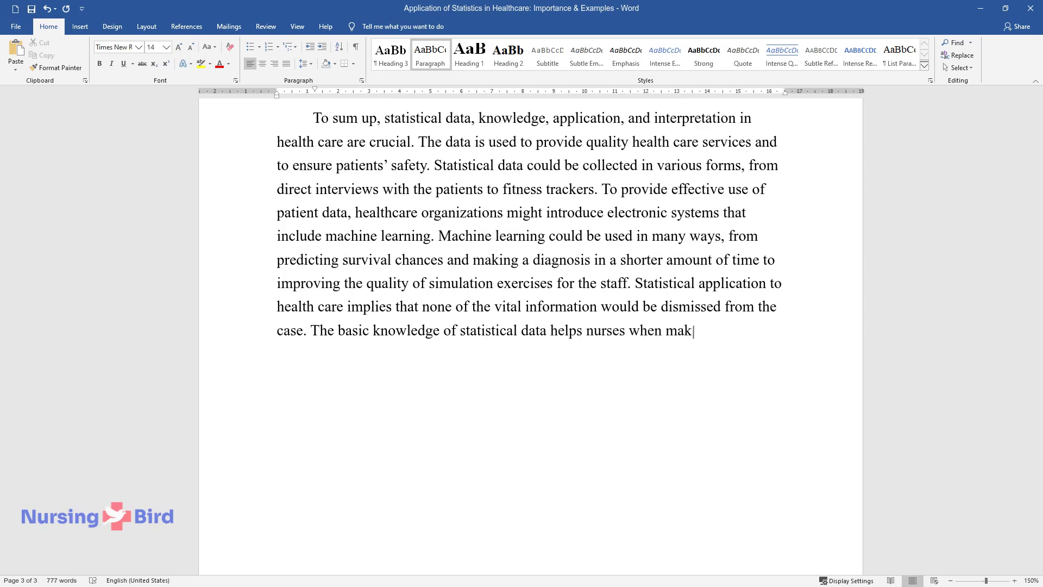
text(ing decisions on treatment procedu)
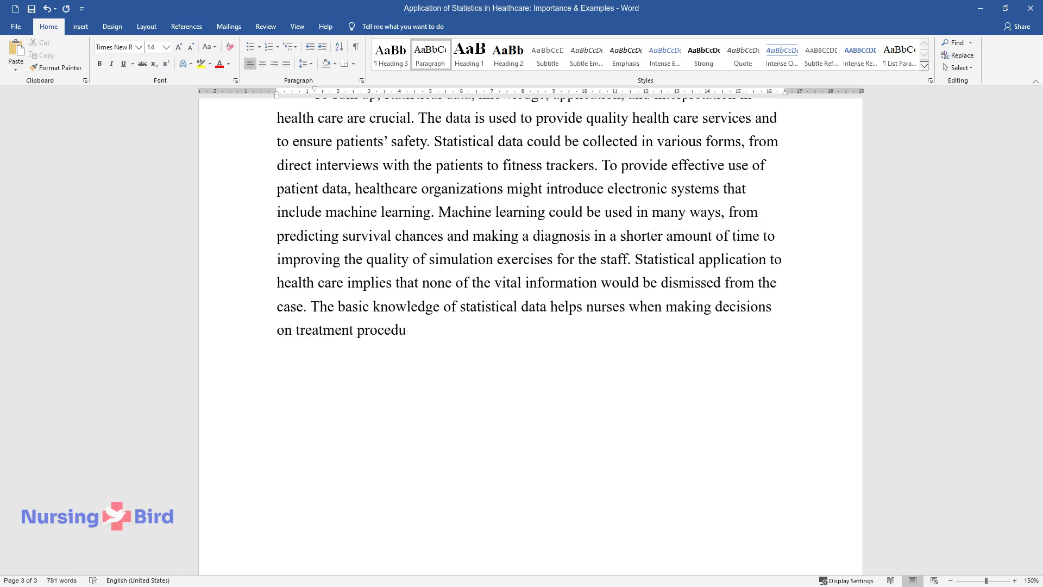
text(res based on previous data on effec)
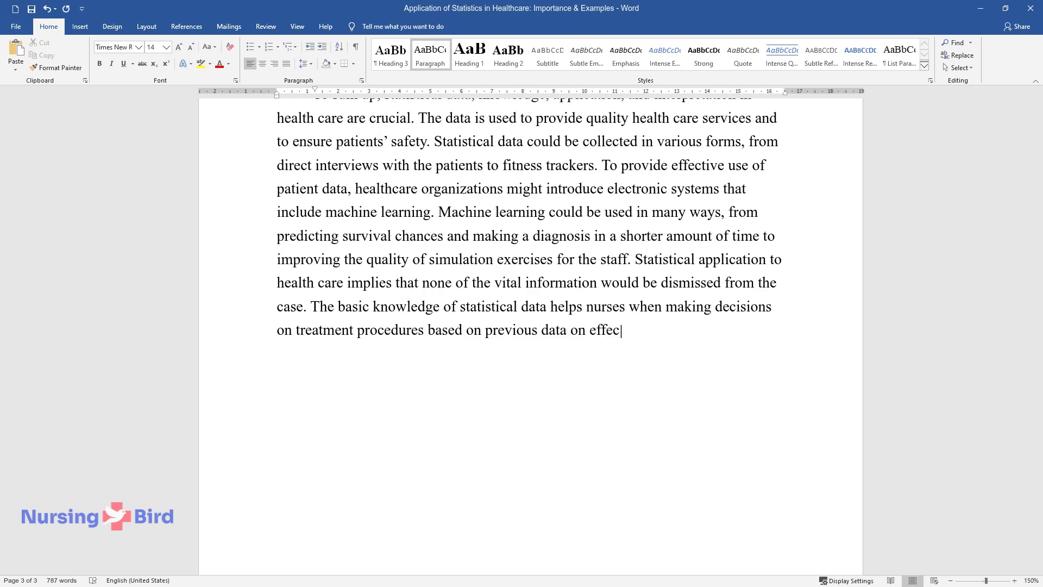
text(tiveness.)
key(Return)
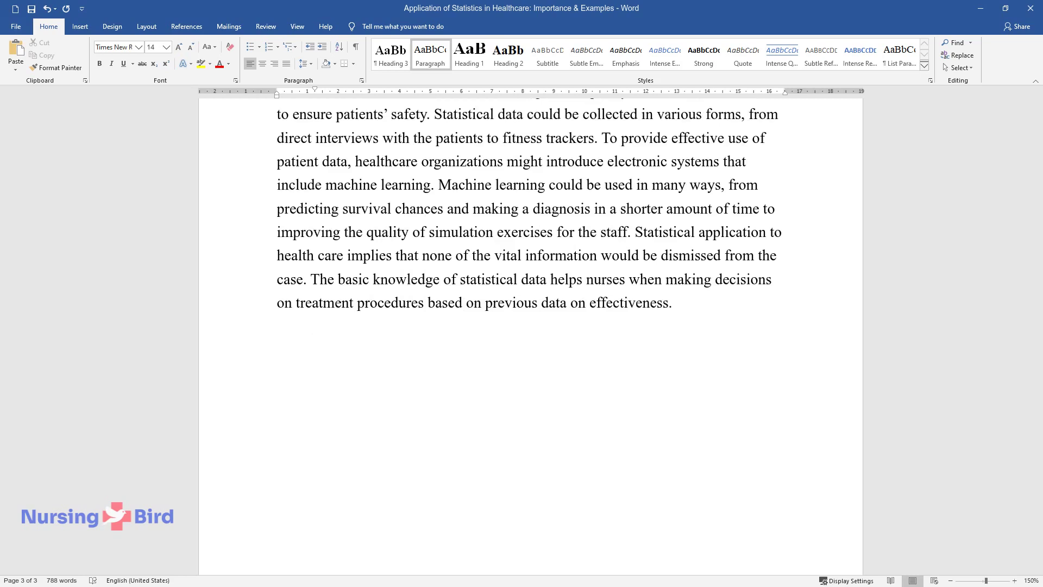
text(In conclusion, this essay explored t)
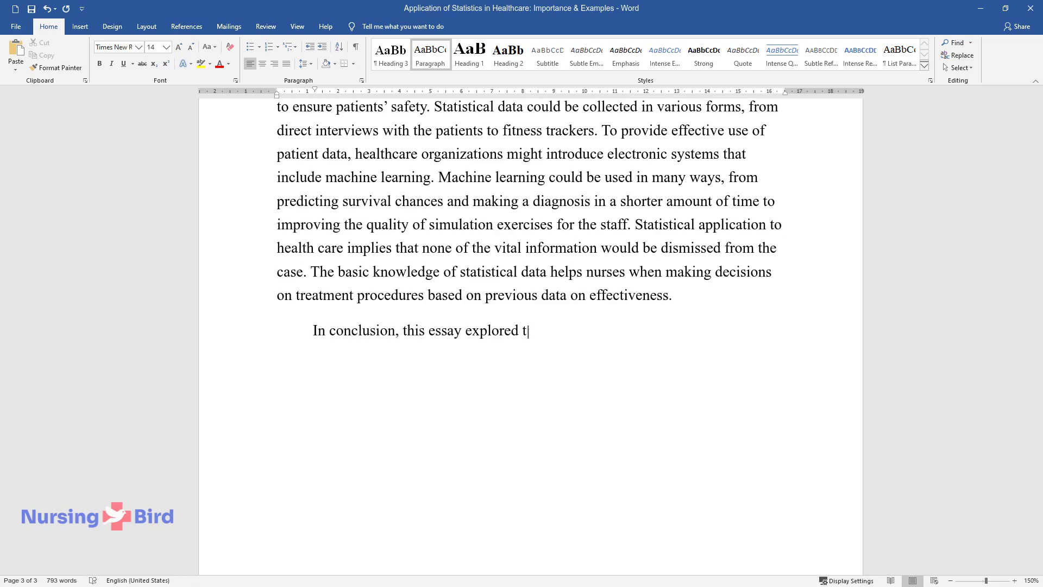
text(he topic of statistical application )
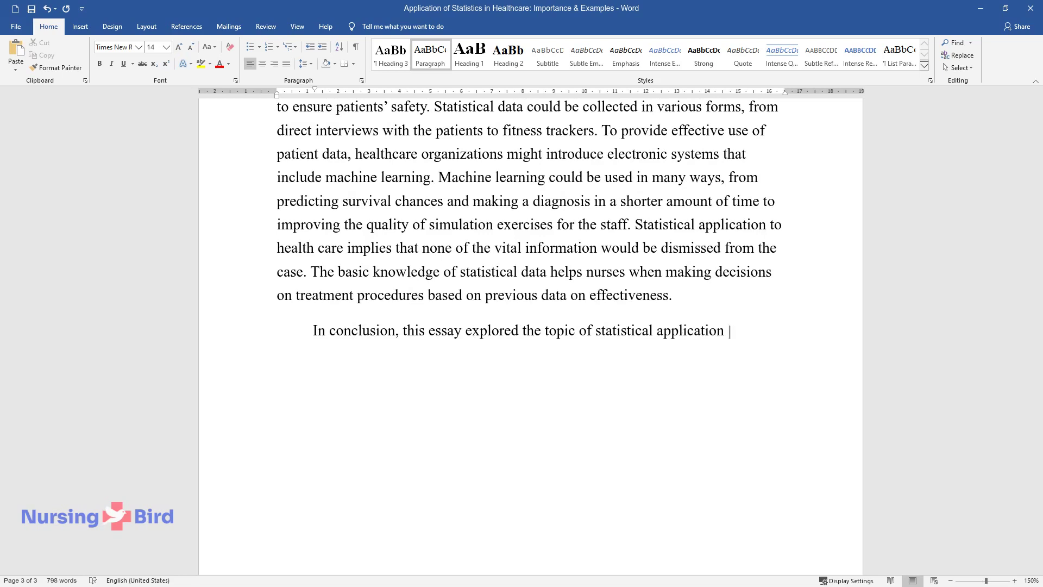
text(in the healthcare f)
text(ield and discussed)
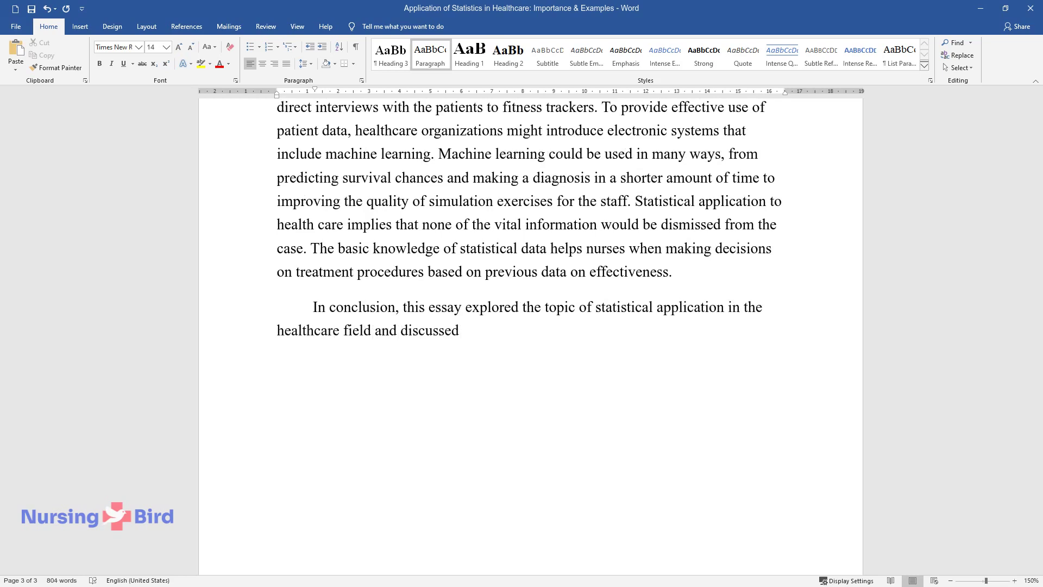
text( its significance and how it is utili)
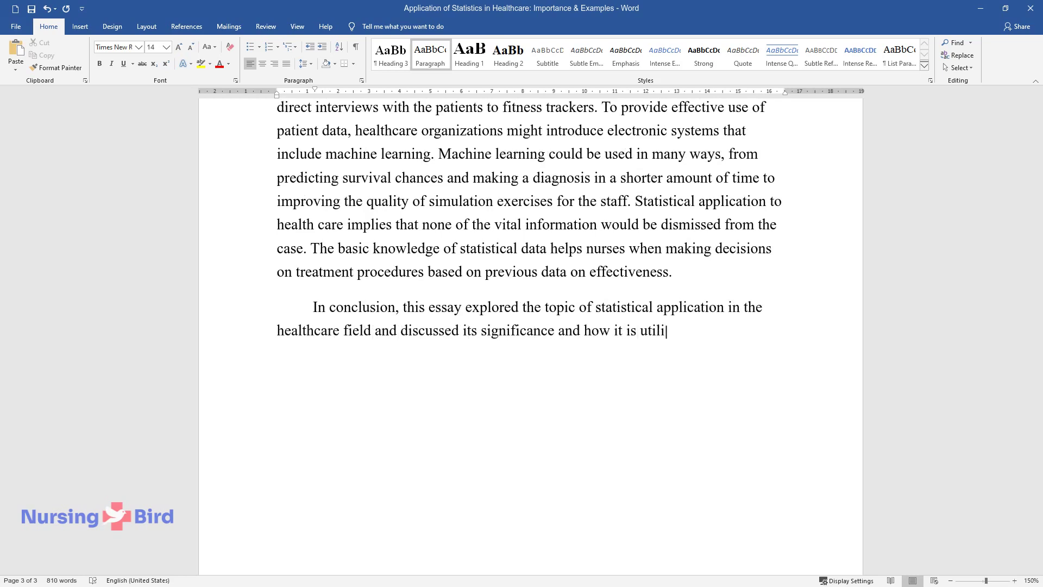
text(zed in daily hospital work. It shoul)
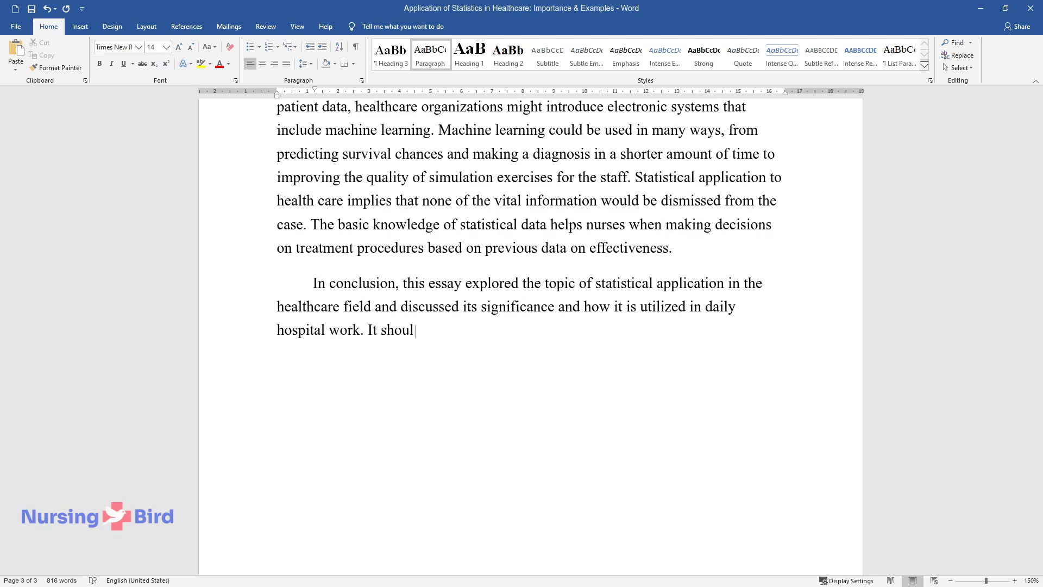
text(d be noted that the recent movement)
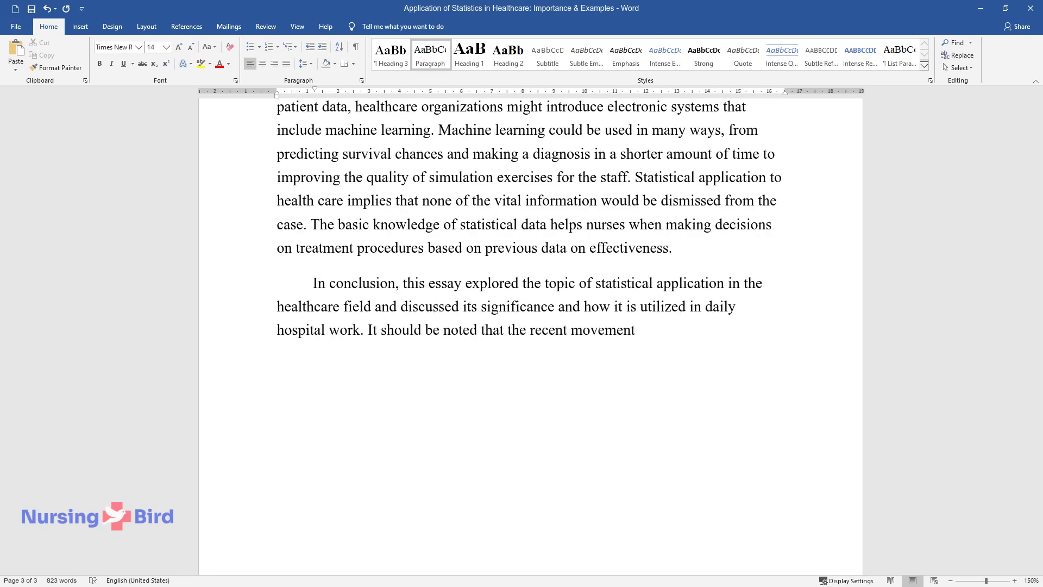
text( towards the application)
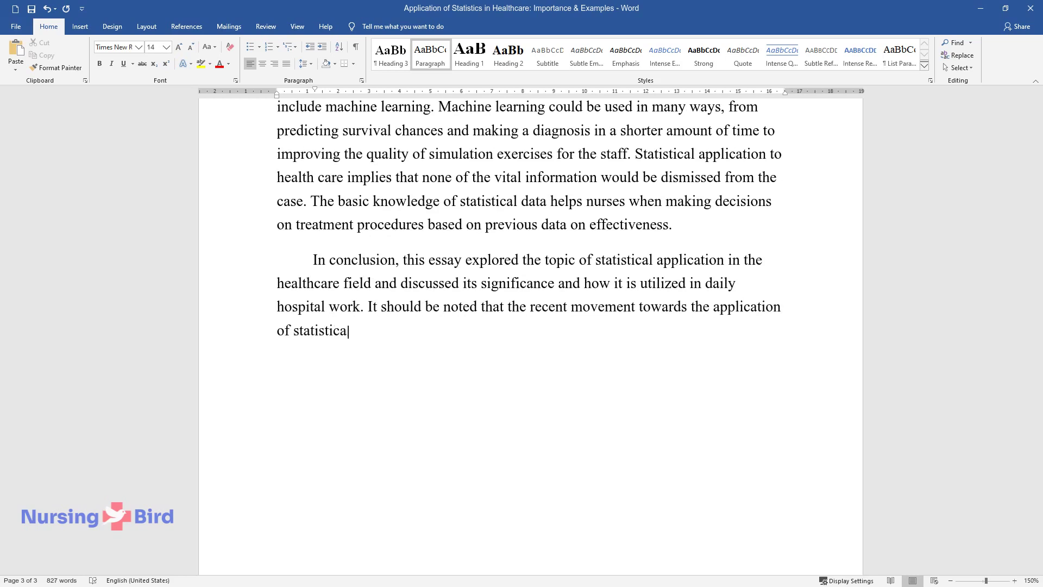
text( of statistical data is only possible because of a)
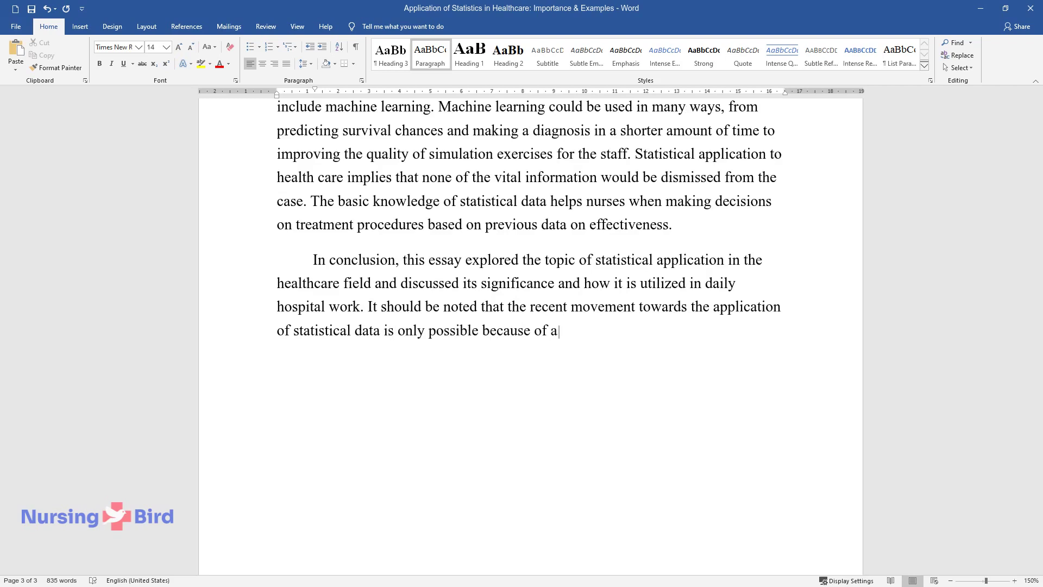
text( large amount of collected and organ)
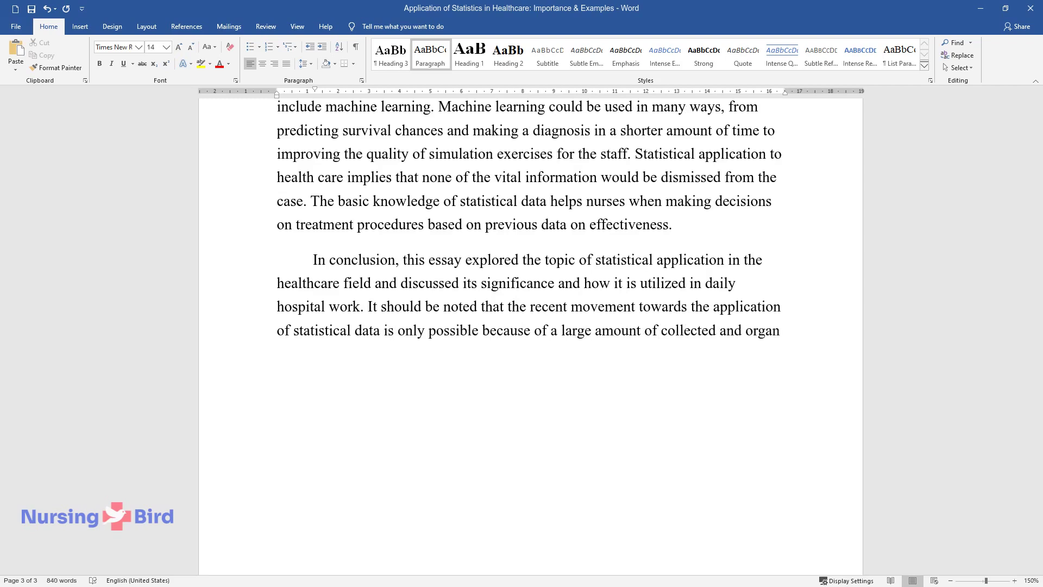
text(ized data from the last decades. Furt)
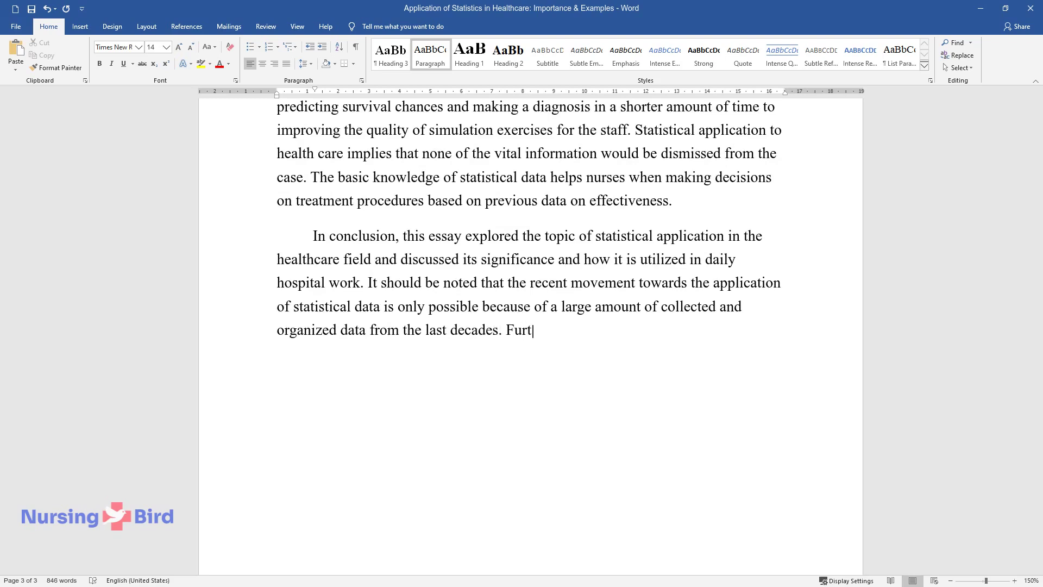
text(her data collection would only impro)
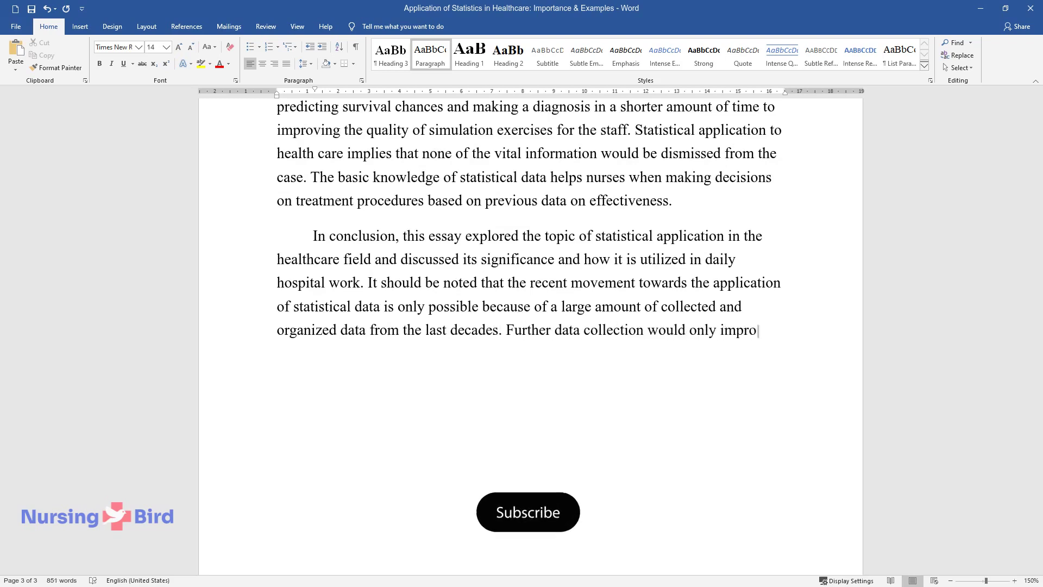
text(ve the situation by making the evalua)
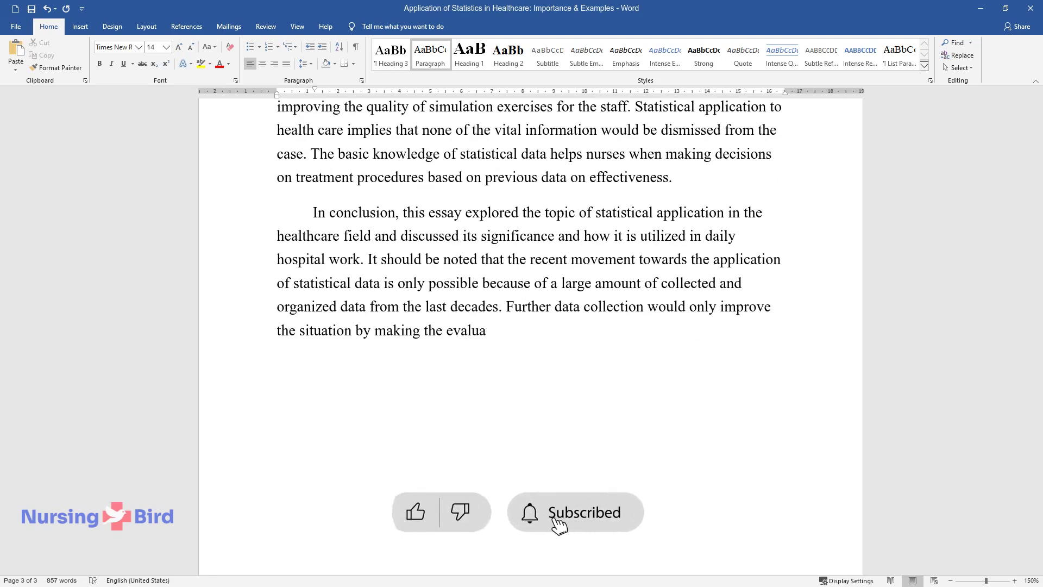
text(tion and intervention processes fast)
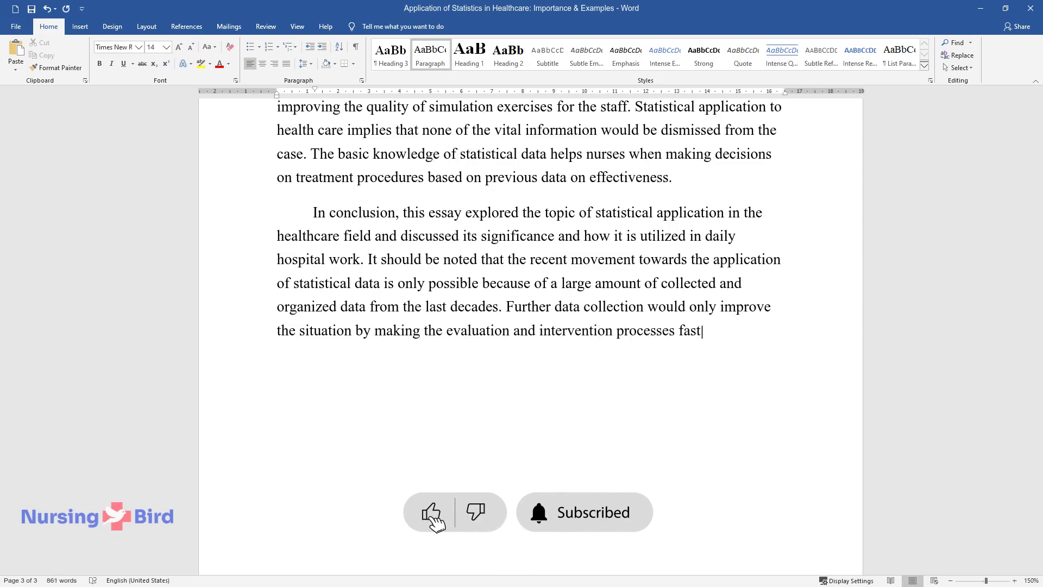
text(er, more precise, and more accessibl)
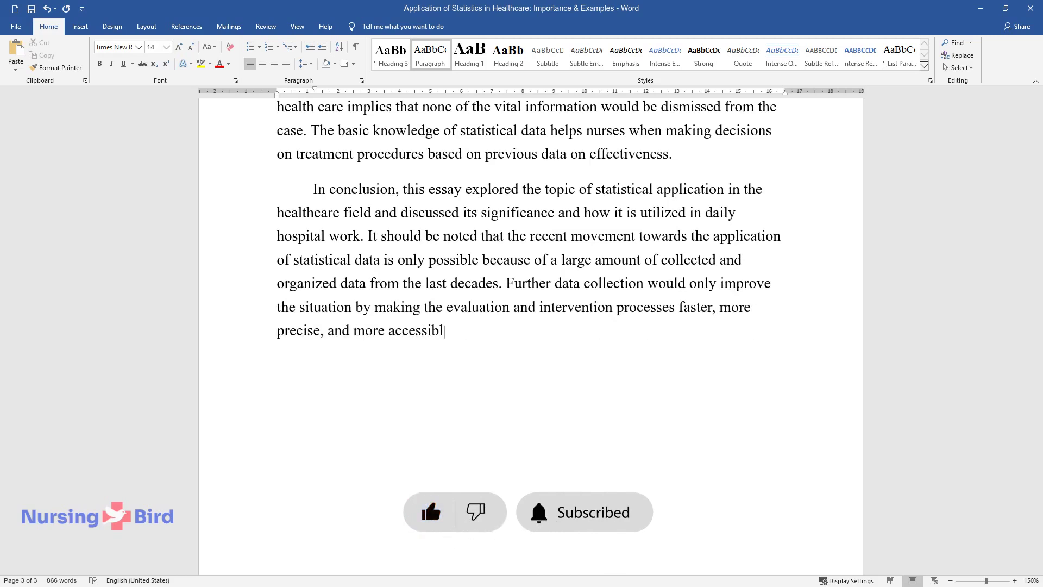
text(e to all layers of the population.)
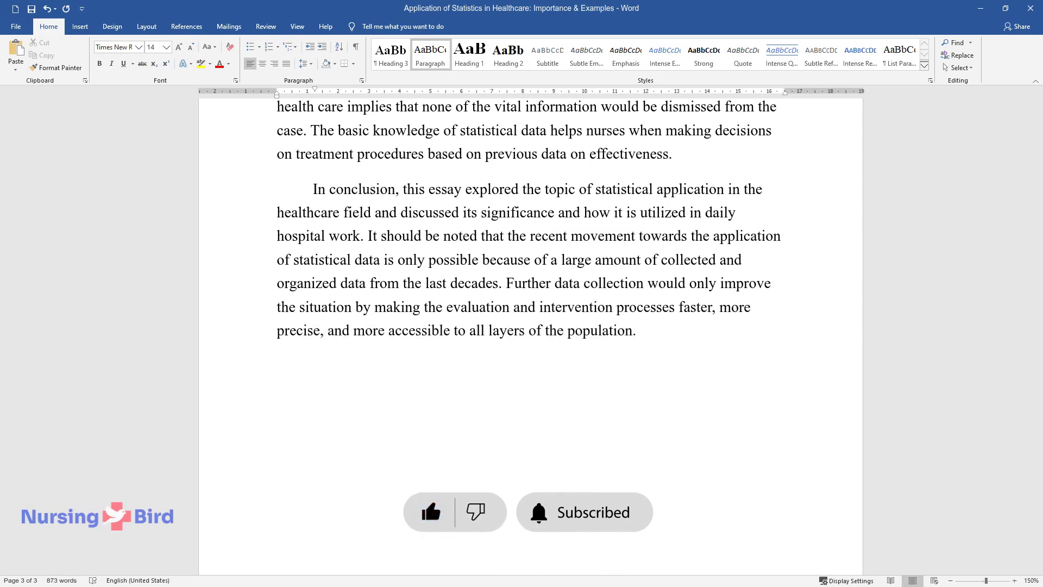